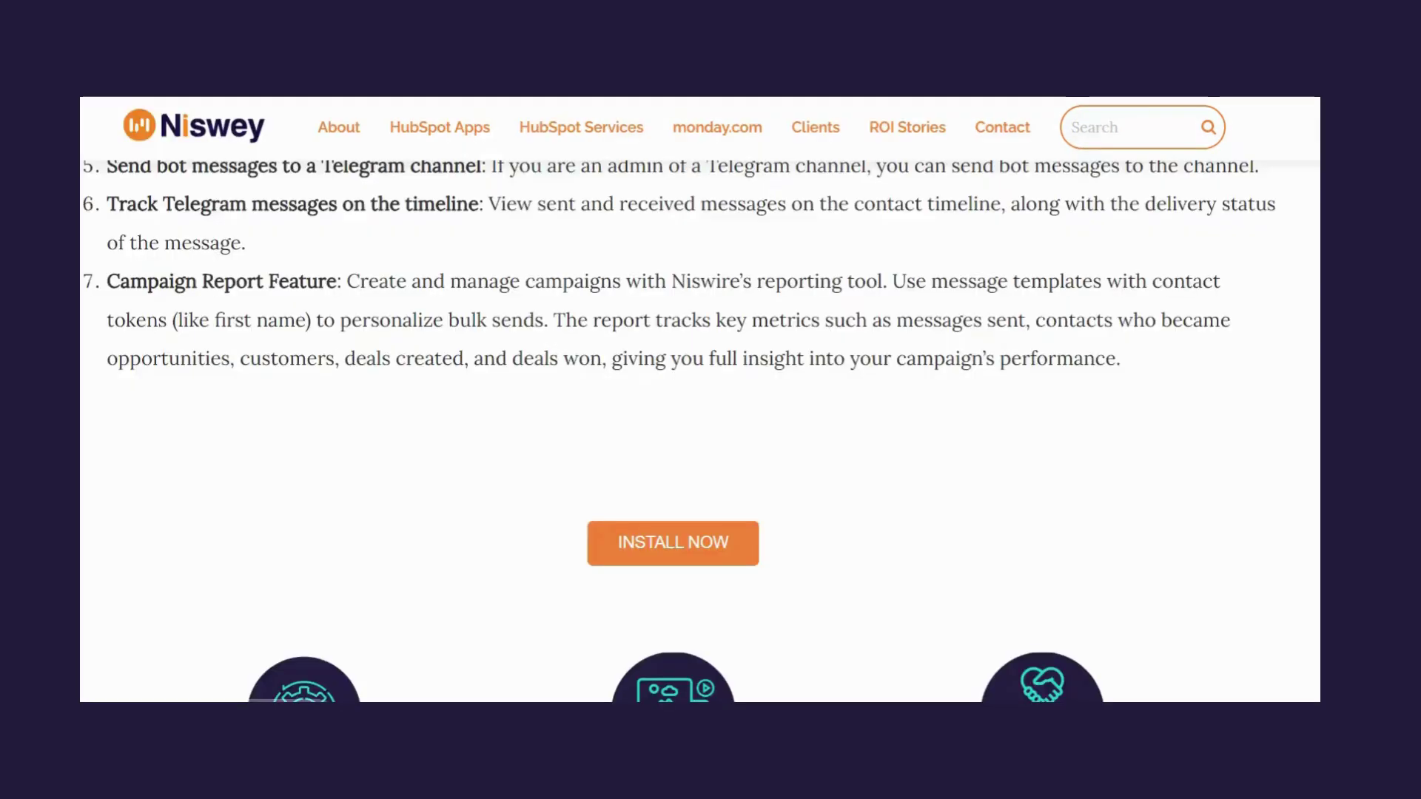
# - Scroll down to the NisWire Plans & Pricing table: Starter $19, Standard $49, Professional $69
pyautogui.scroll(-10, 818, 295)
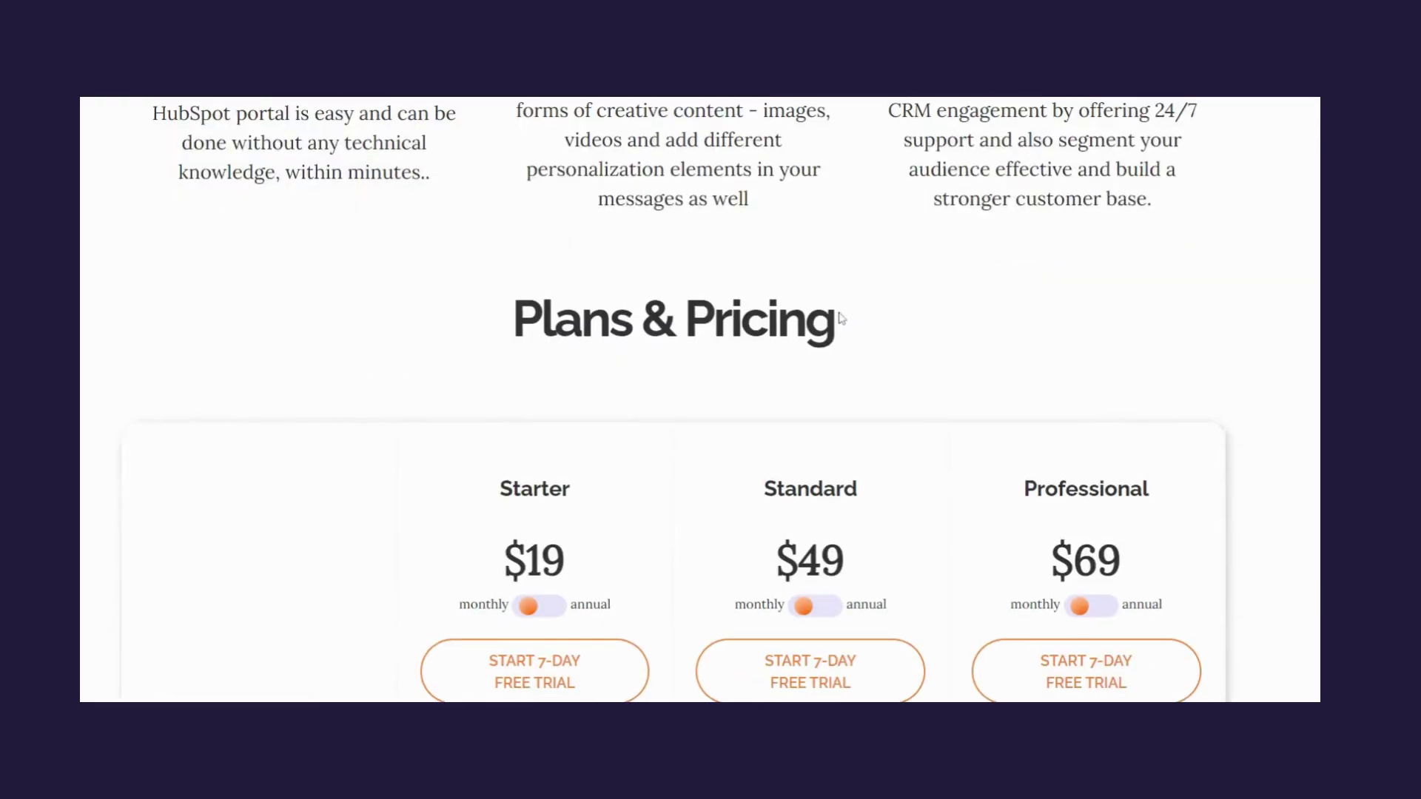
pyautogui.scroll(-3, 820, 311)
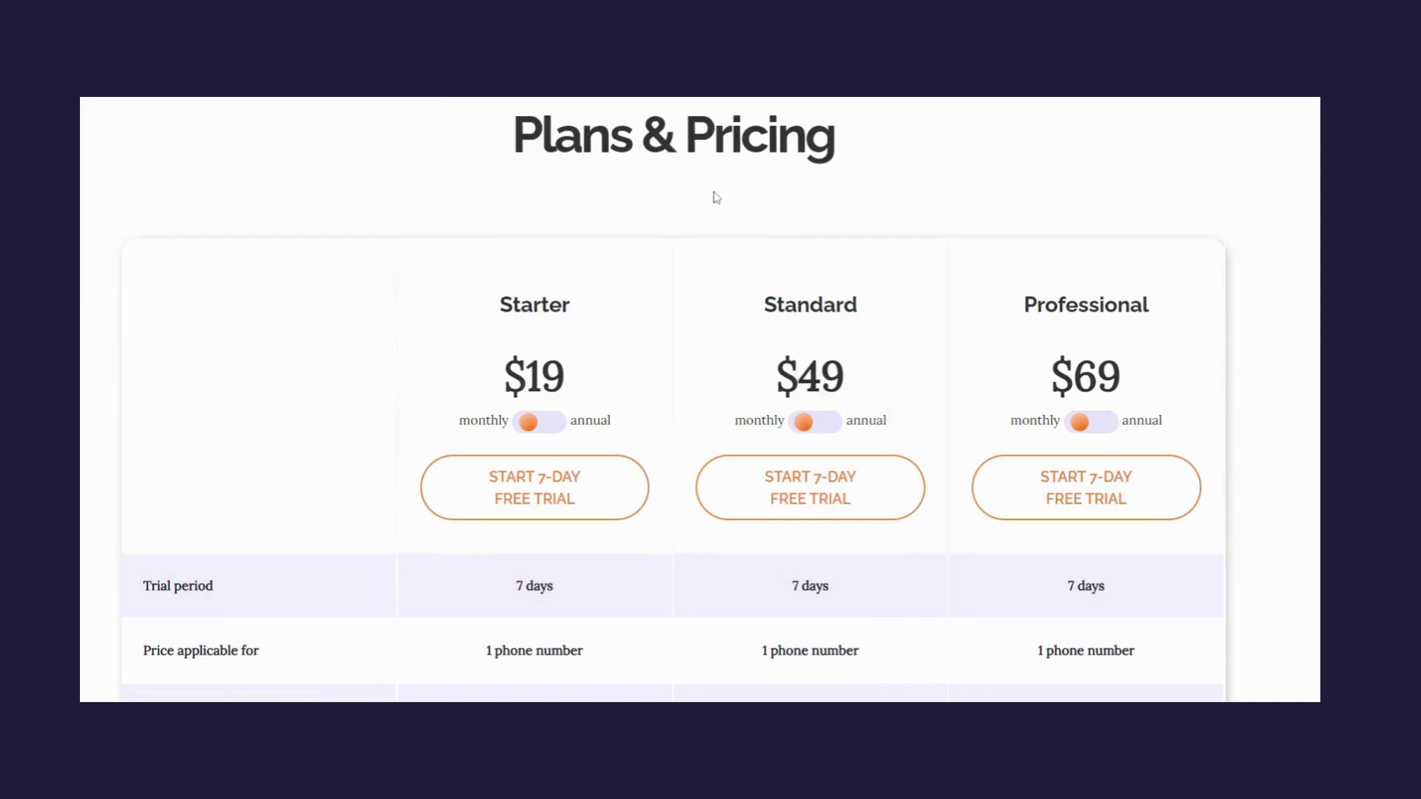
pyautogui.scroll(-1, 714, 198)
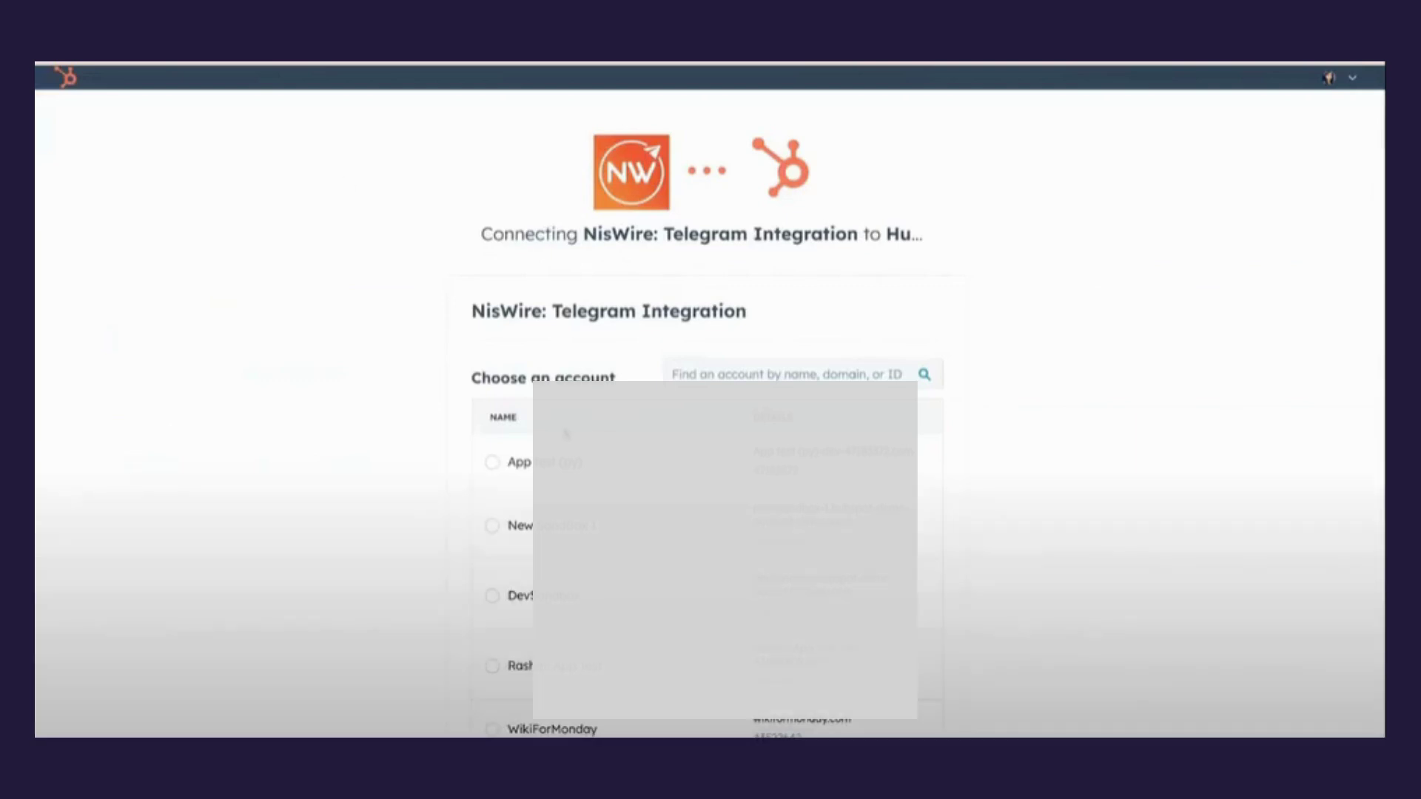
# - Choose the Niswey HubSpot account, accept the third-party agreement and connect the NisWire app
pyautogui.scroll(-1, 1130, 257)
pyautogui.click(713, 296)
pyautogui.write('niswey')
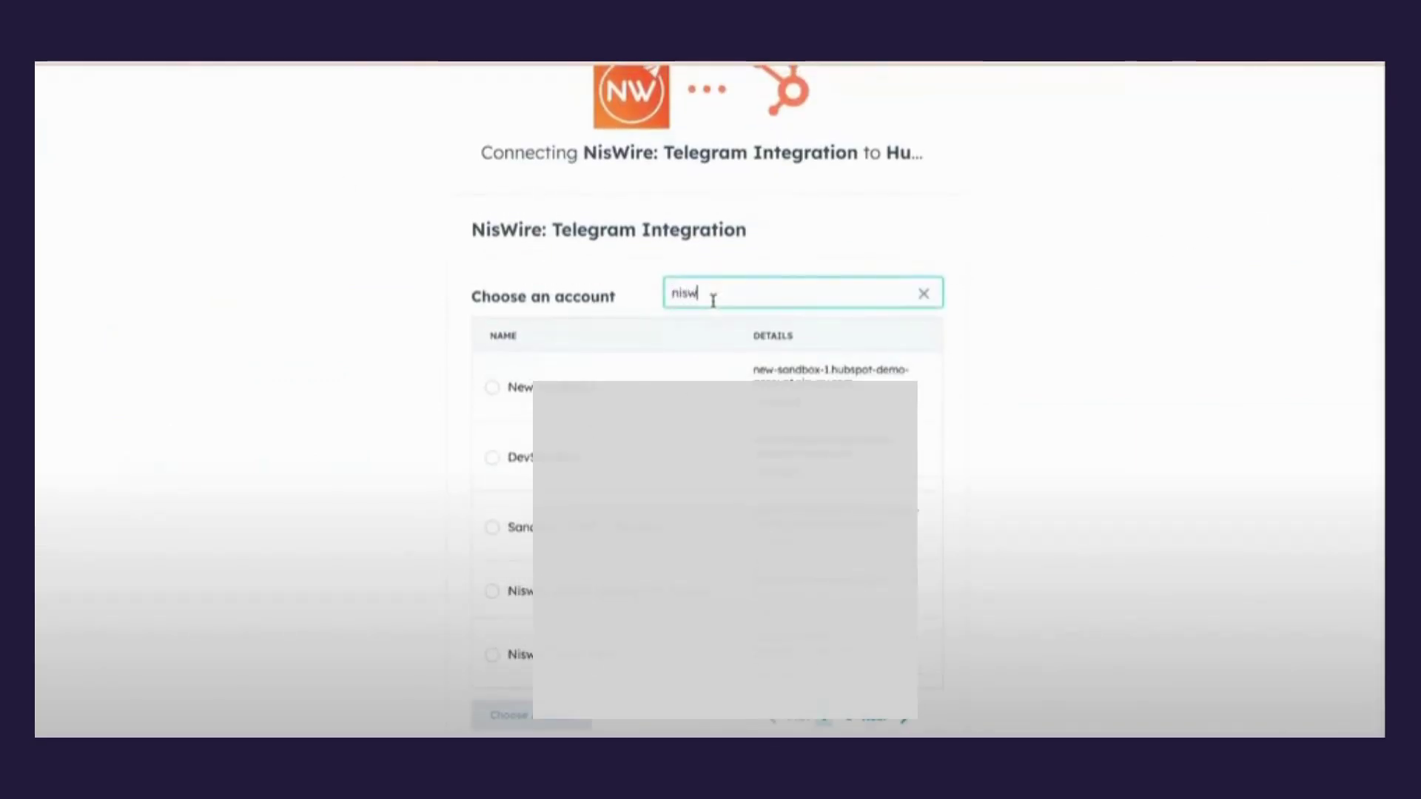
pyautogui.click(492, 654)
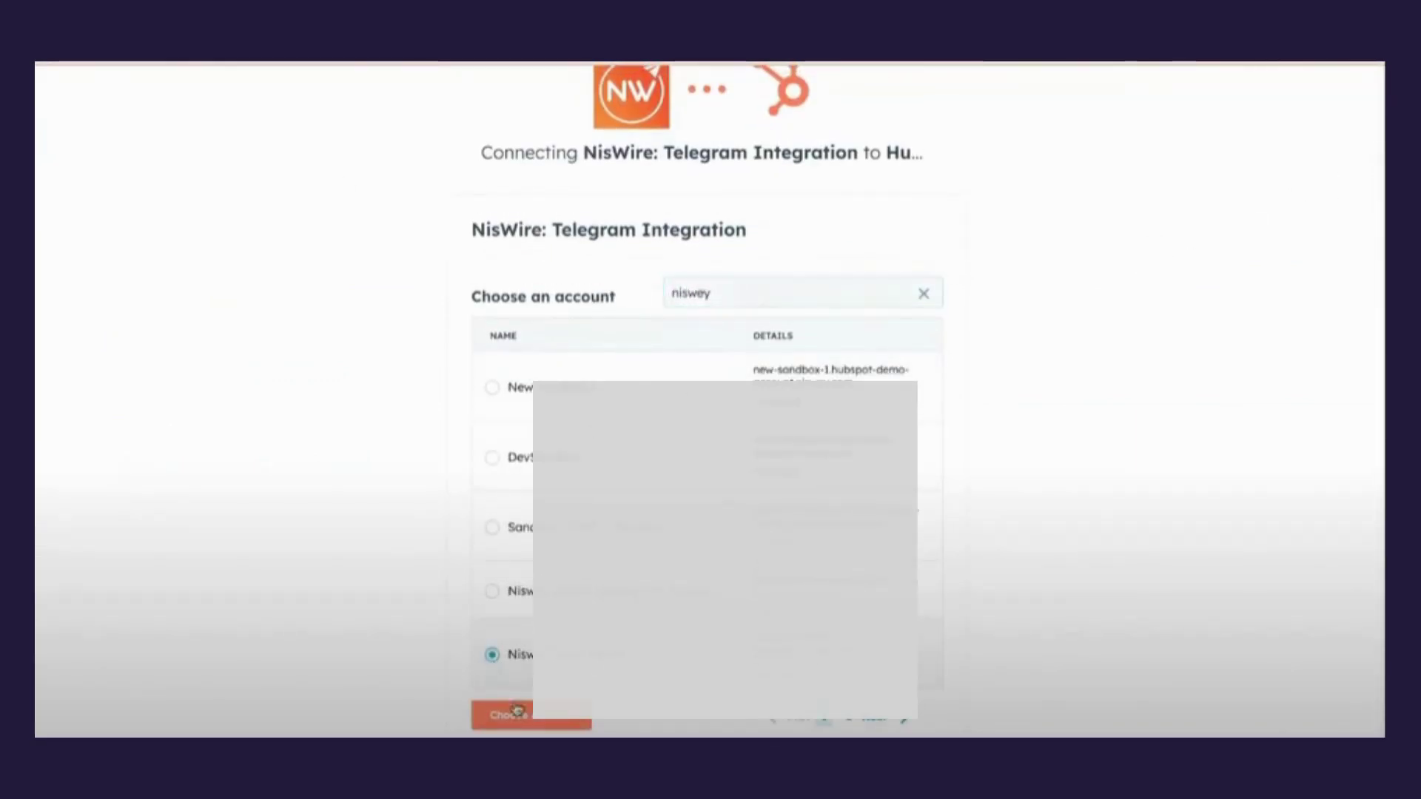
pyautogui.click(518, 715)
pyautogui.click(492, 545)
pyautogui.click(537, 606)
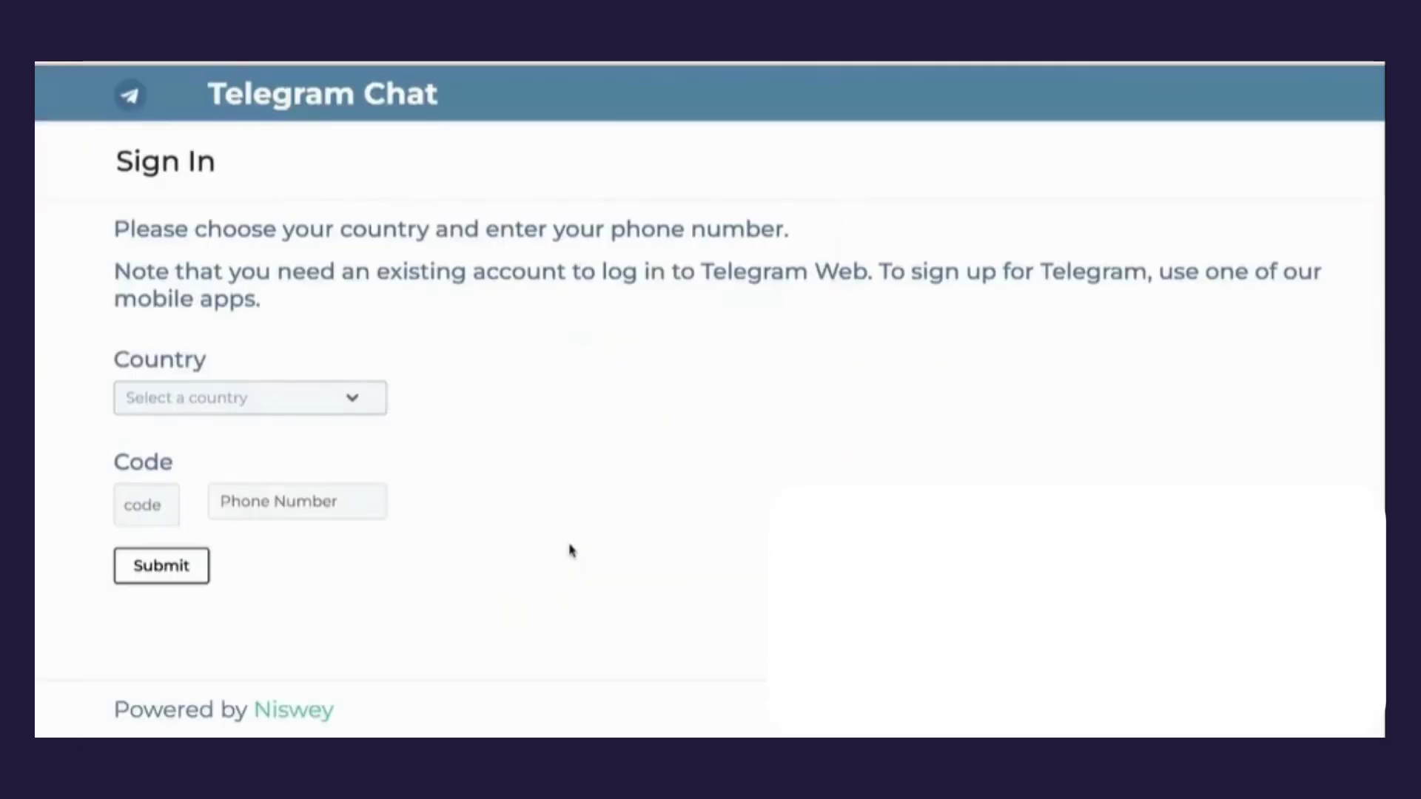
# - Sign in to Telegram Chat with a saved India (+91) phone number and the received verification code
pyautogui.click(300, 406)
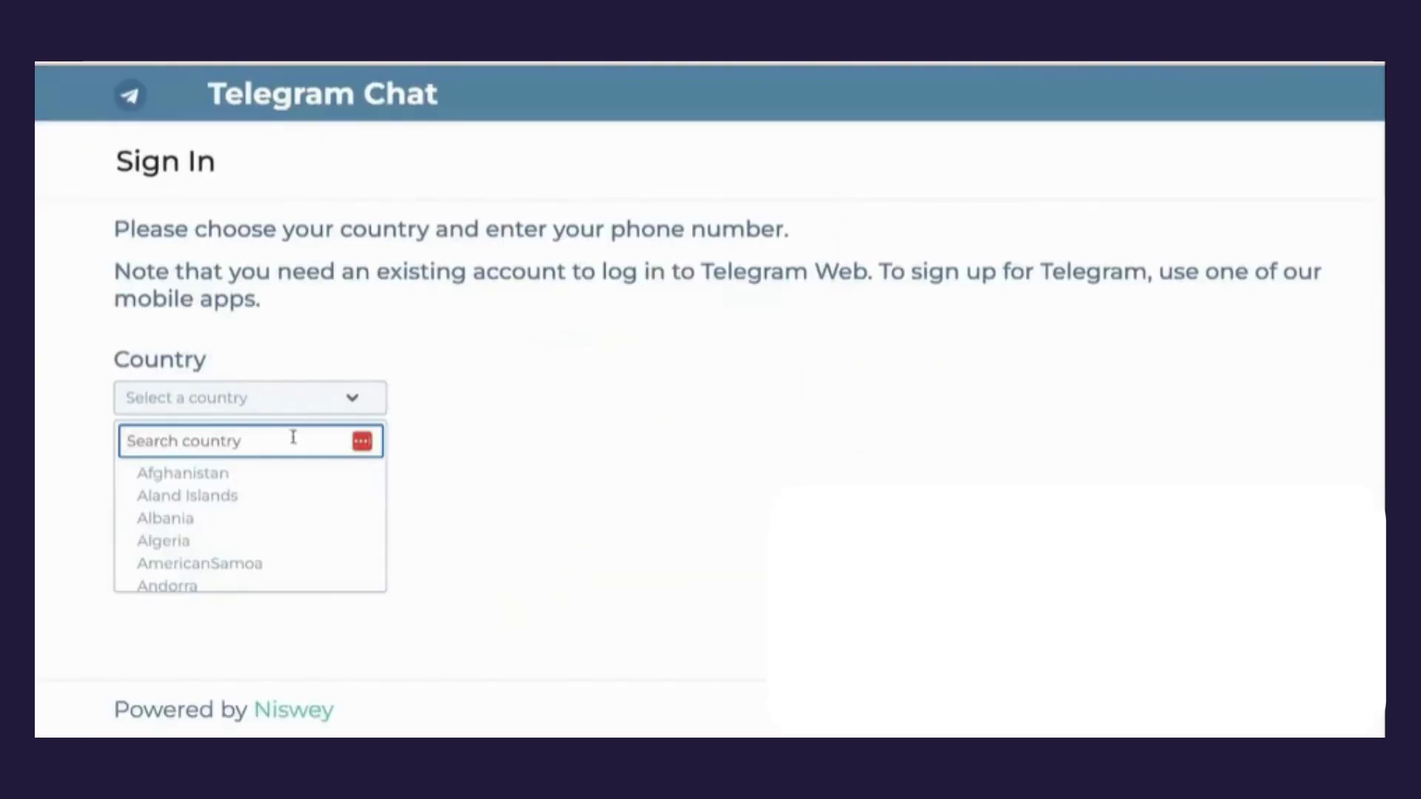
pyautogui.write('india')
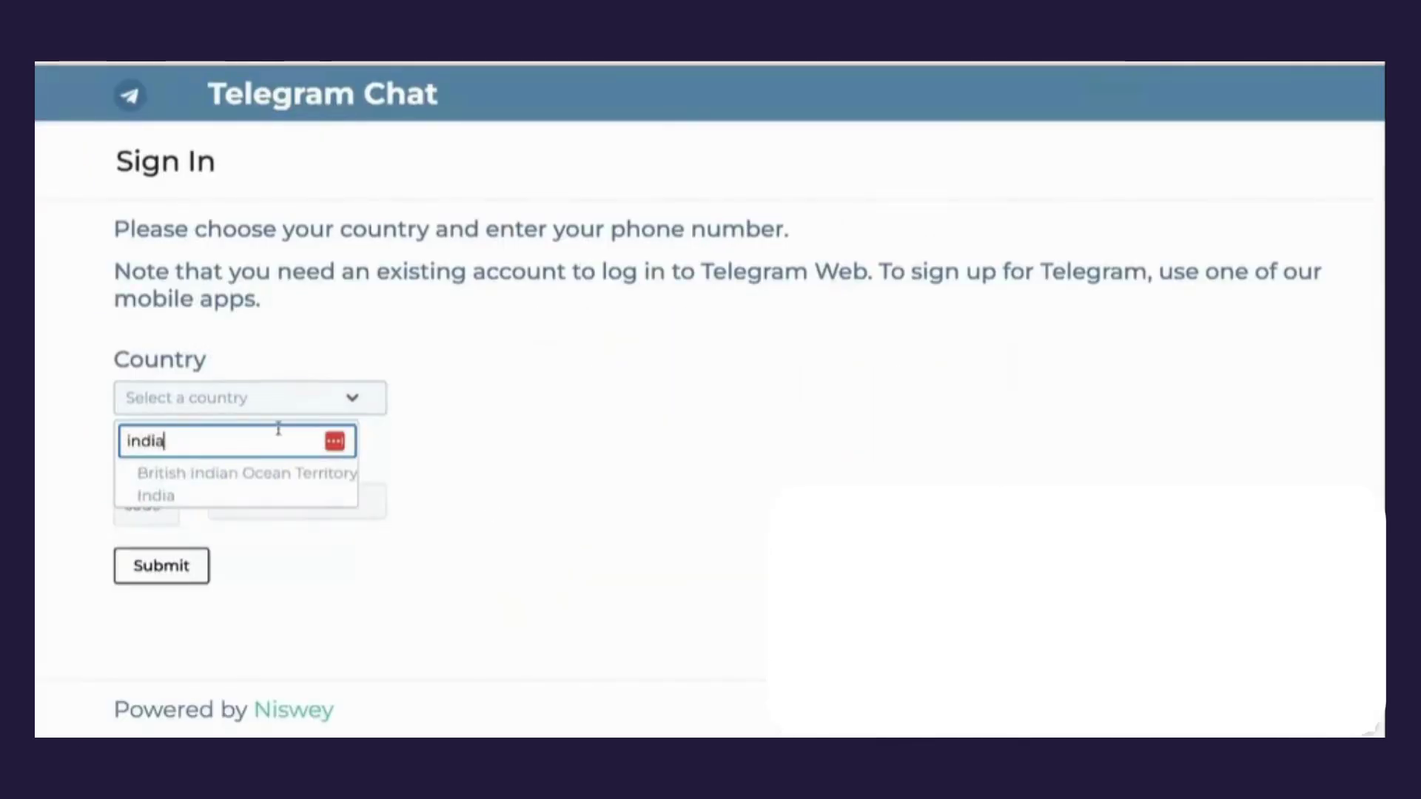
pyautogui.click(200, 501)
pyautogui.click(226, 502)
pyautogui.click(300, 558)
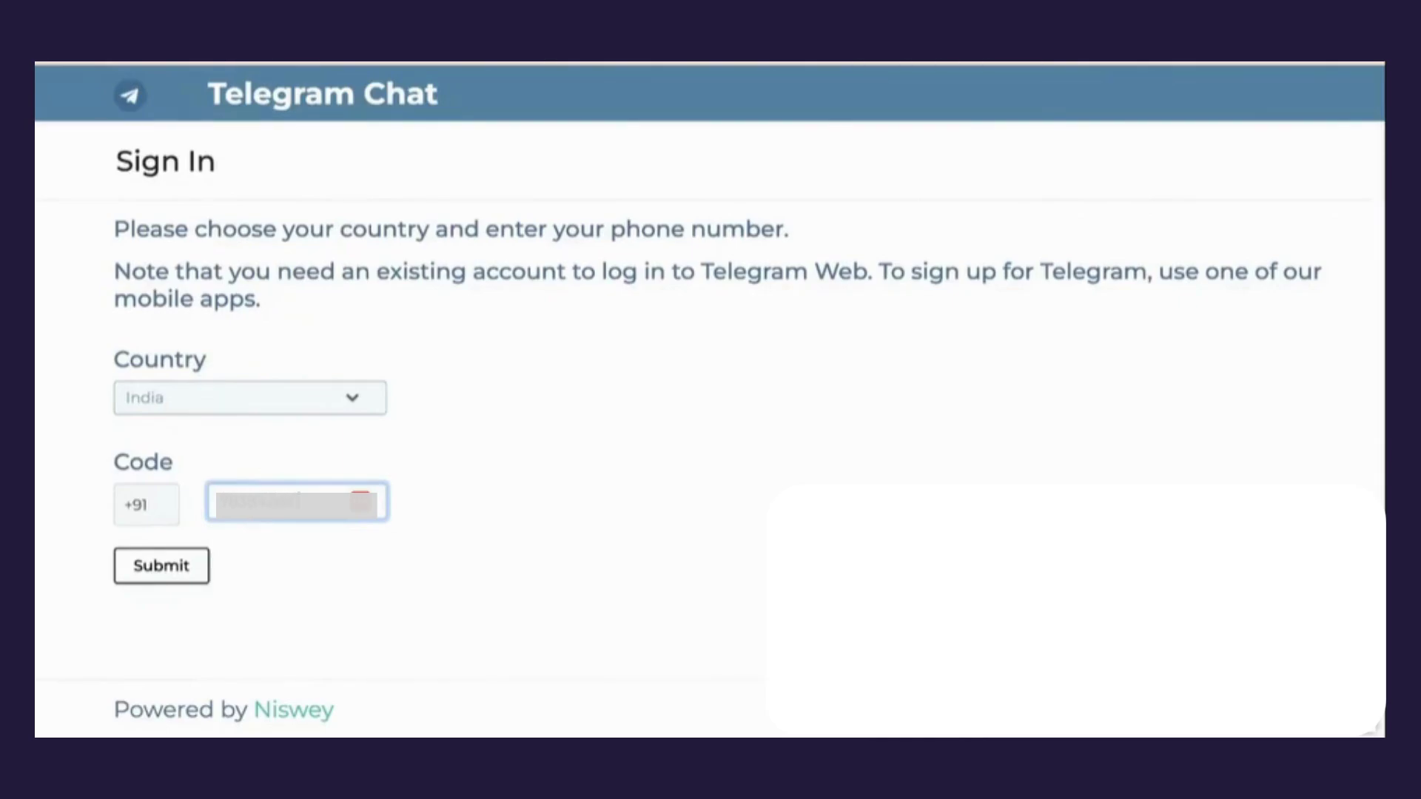
pyautogui.click(156, 571)
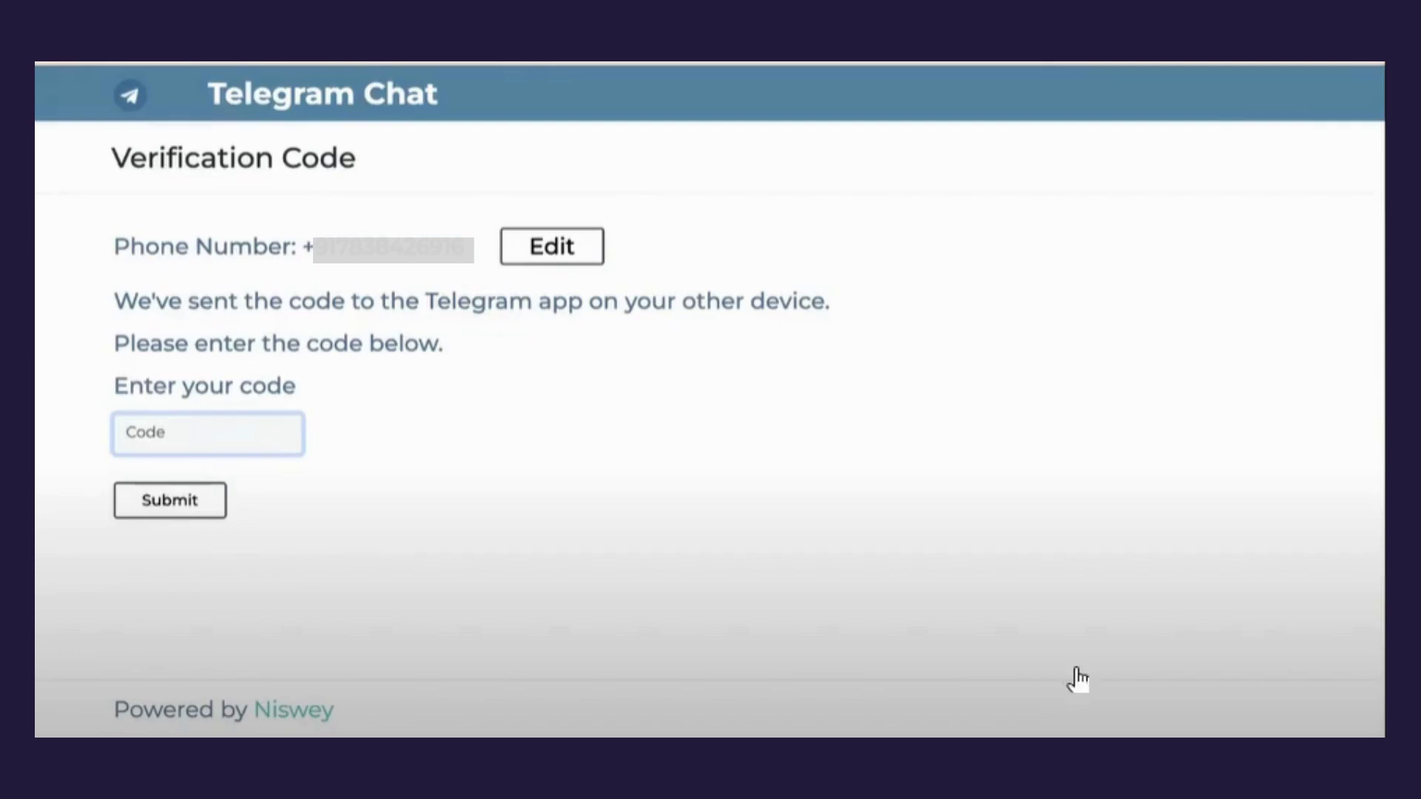
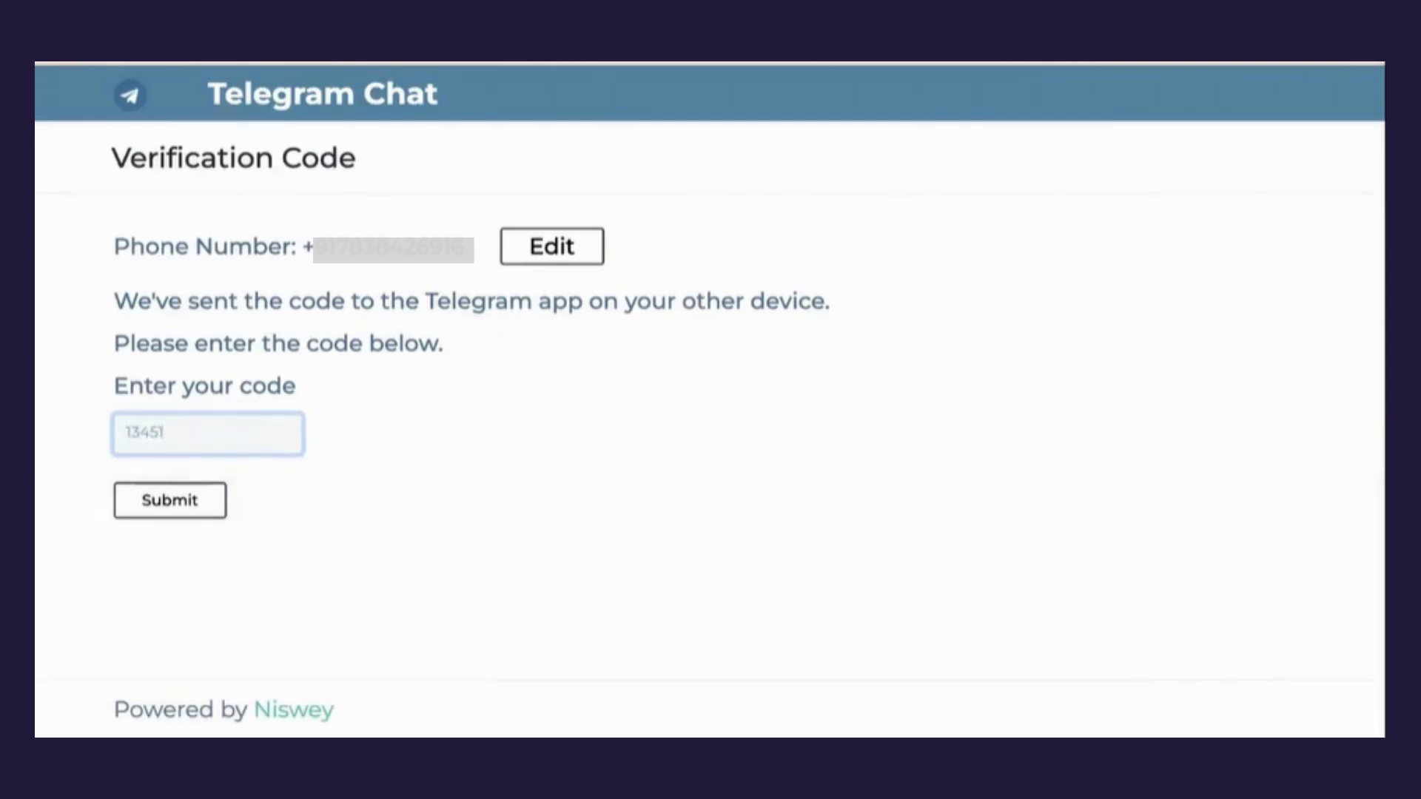
pyautogui.click(174, 498)
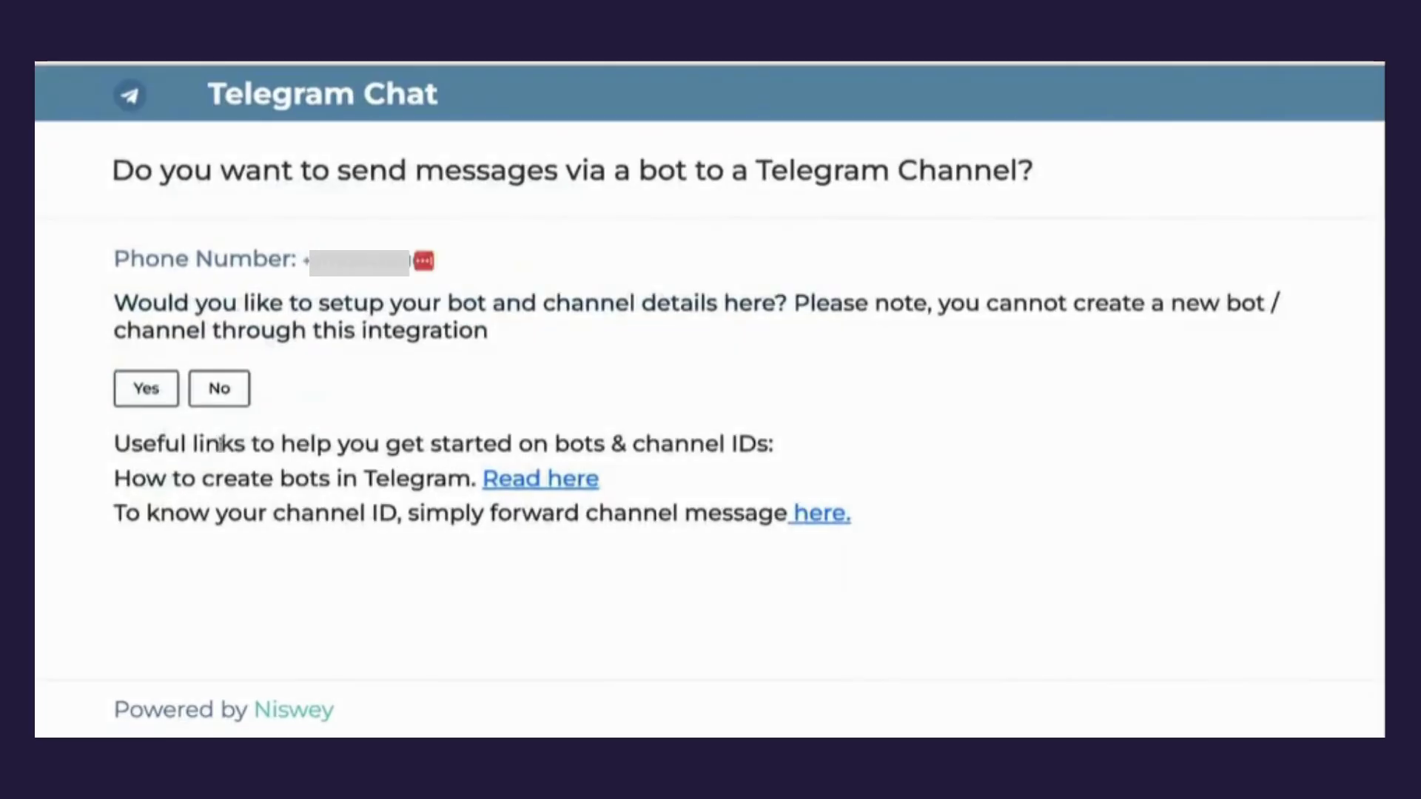
# - Decline bot setup, autofill billing details and continue to card payment for Professional at $69 monthly
pyautogui.click(295, 395)
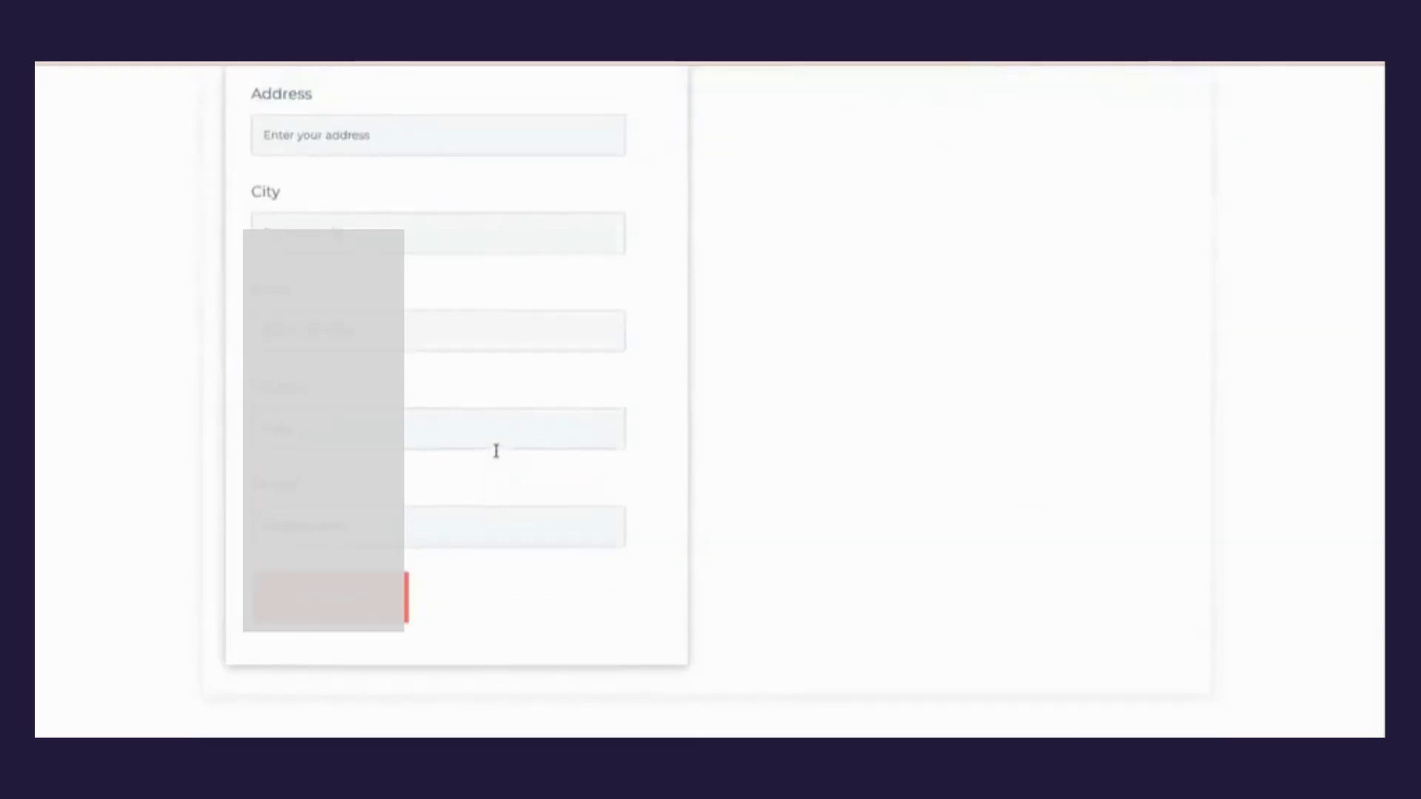
pyautogui.scroll(5, 495, 447)
pyautogui.click(350, 235)
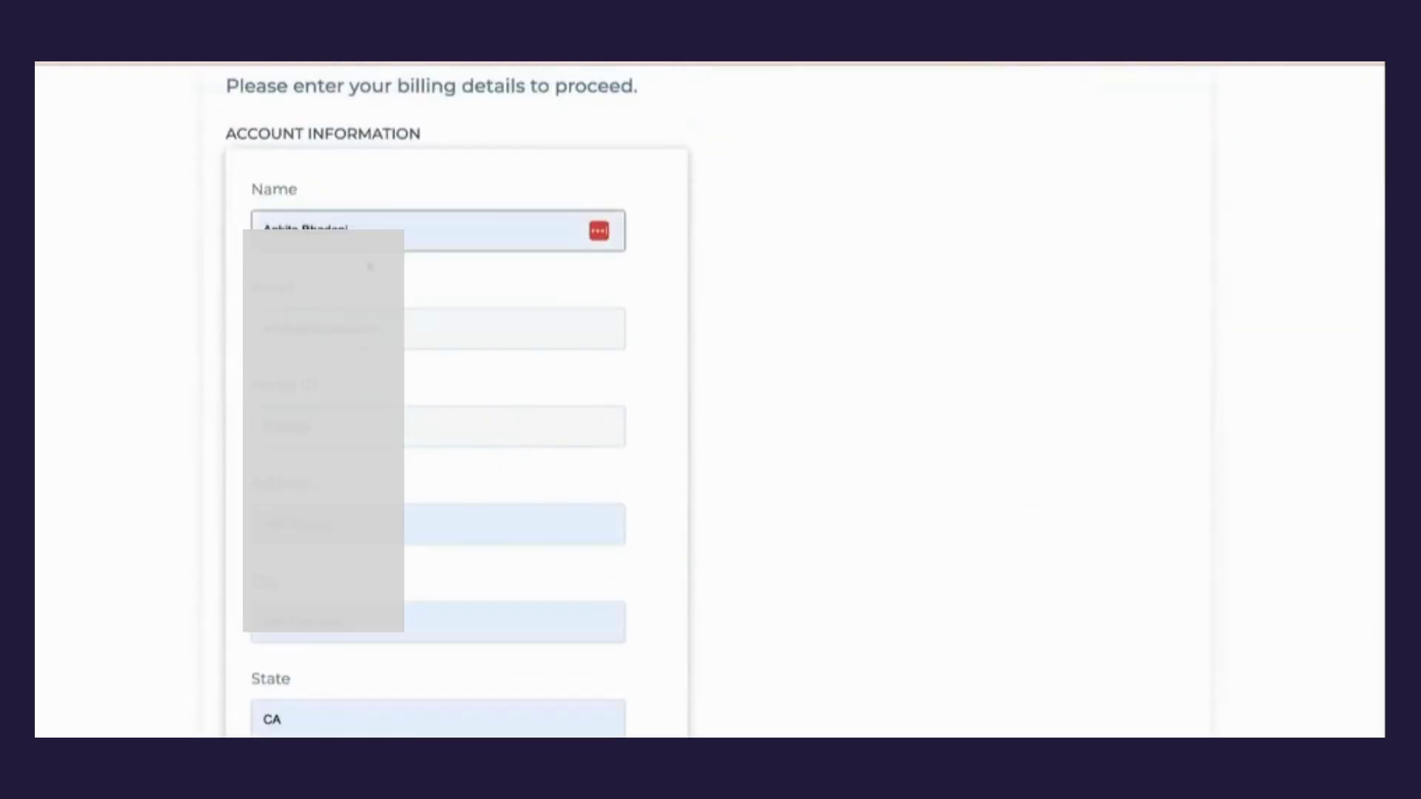
pyautogui.scroll(-5, 421, 309)
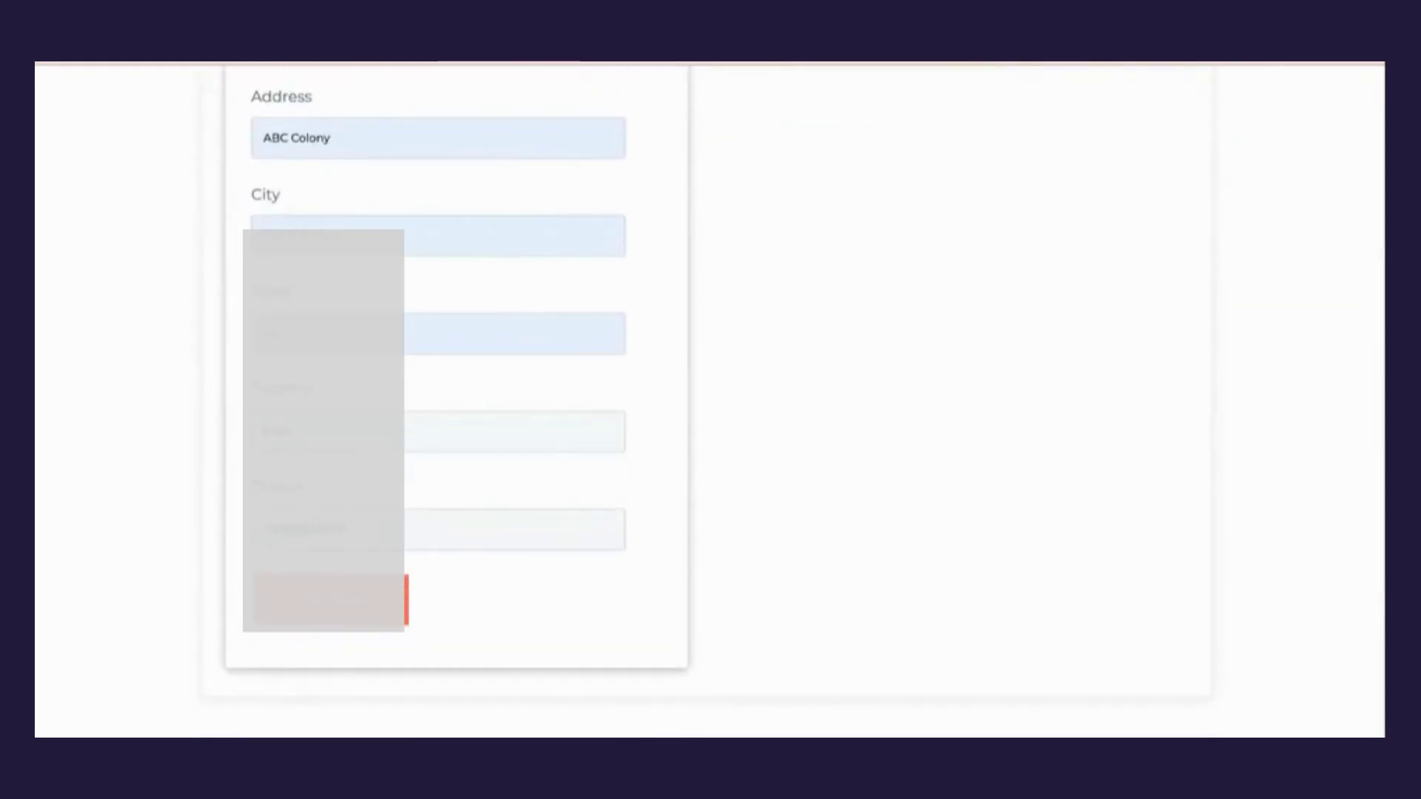
pyautogui.click(343, 612)
pyautogui.click(370, 471)
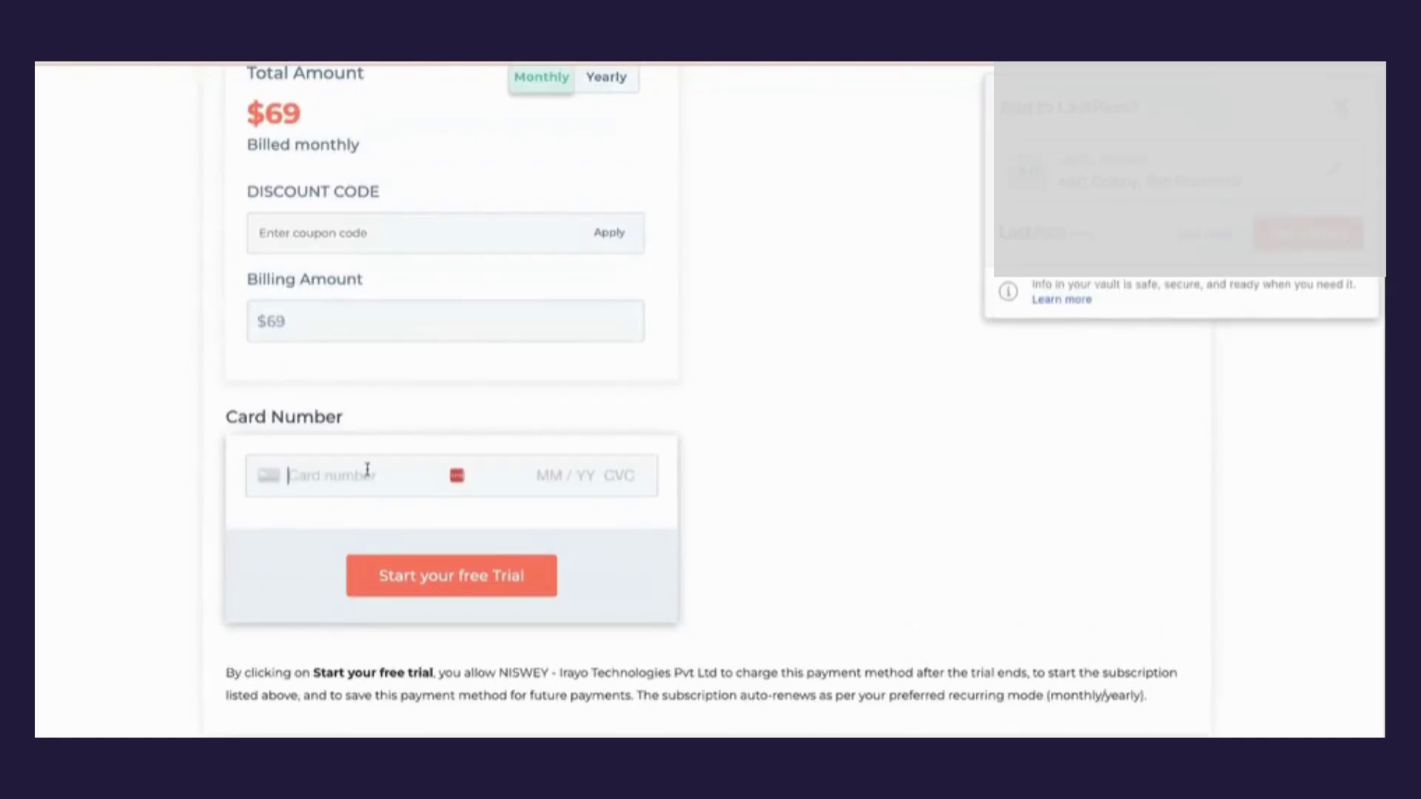
pyautogui.scroll(5, 370, 470)
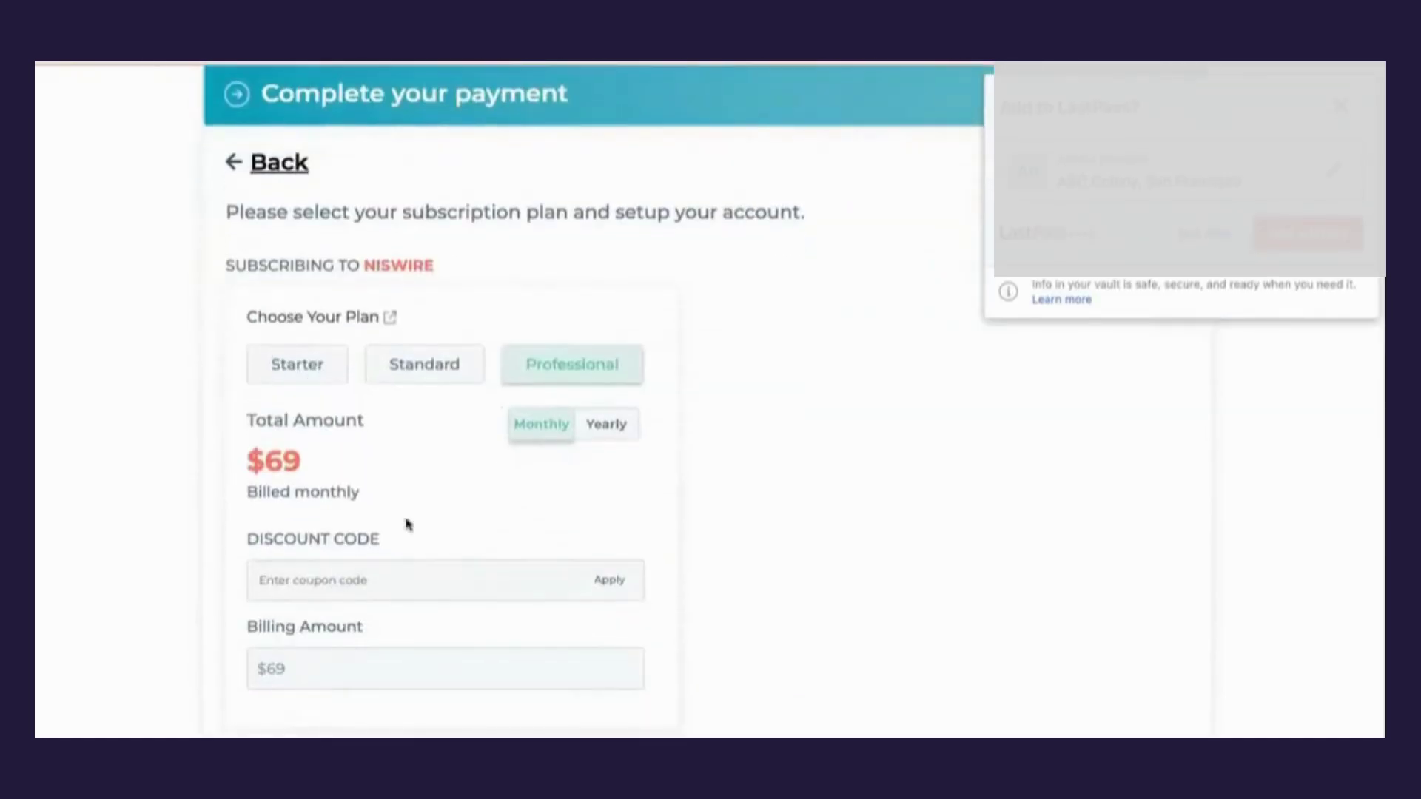
pyautogui.scroll(-5, 406, 524)
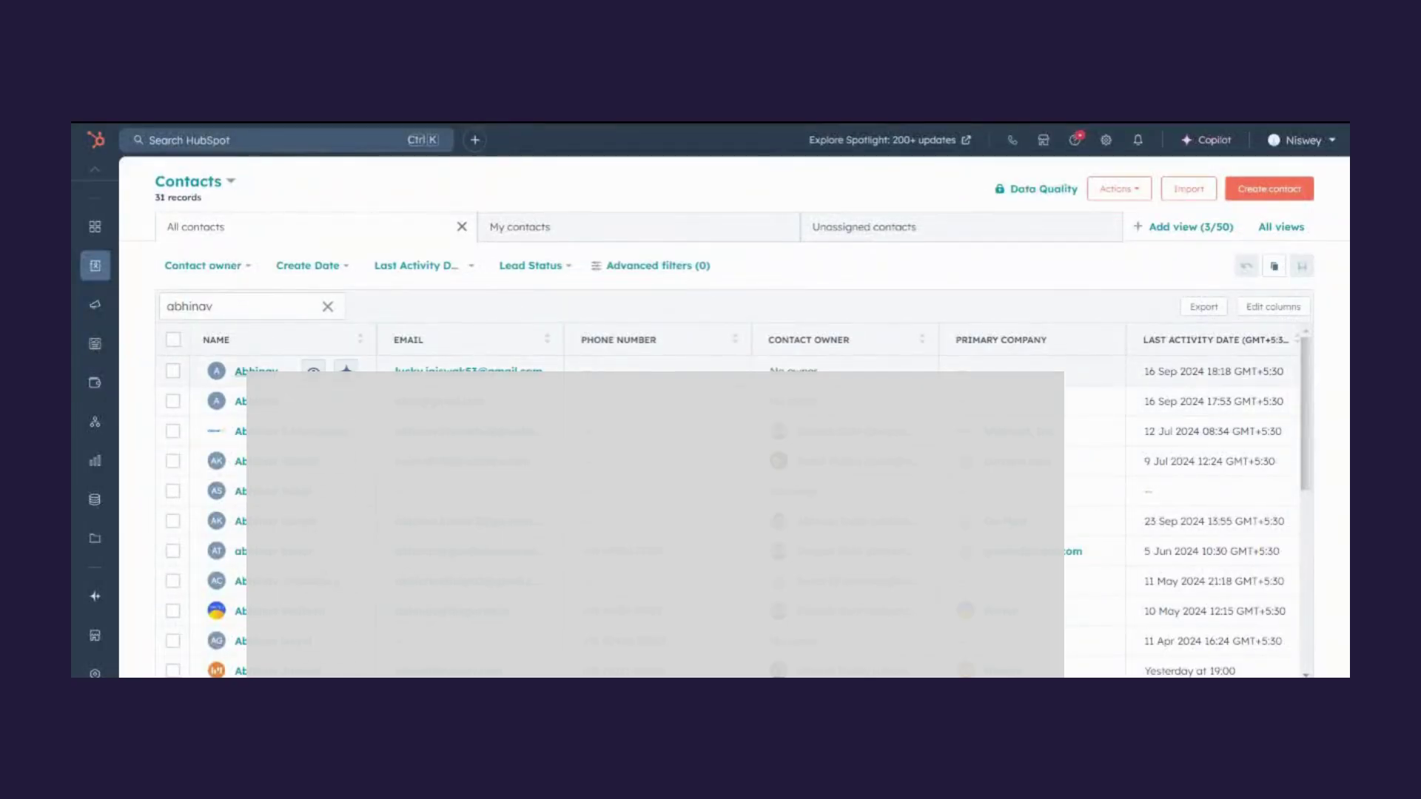
# - Open the contact's record from the filtered Contacts list and scroll to the NisWire (4) card
pyautogui.click(256, 371)
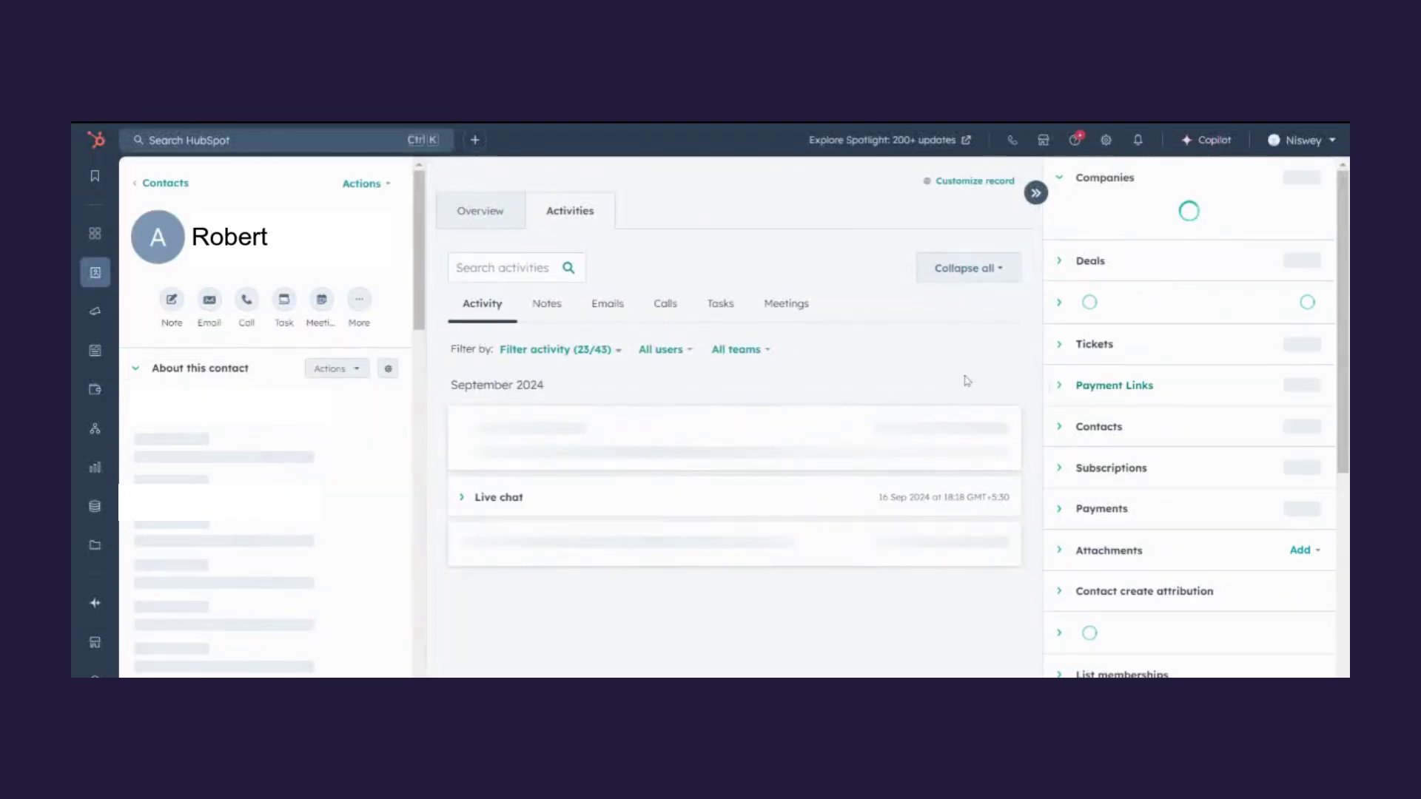
pyautogui.scroll(-5, 1153, 330)
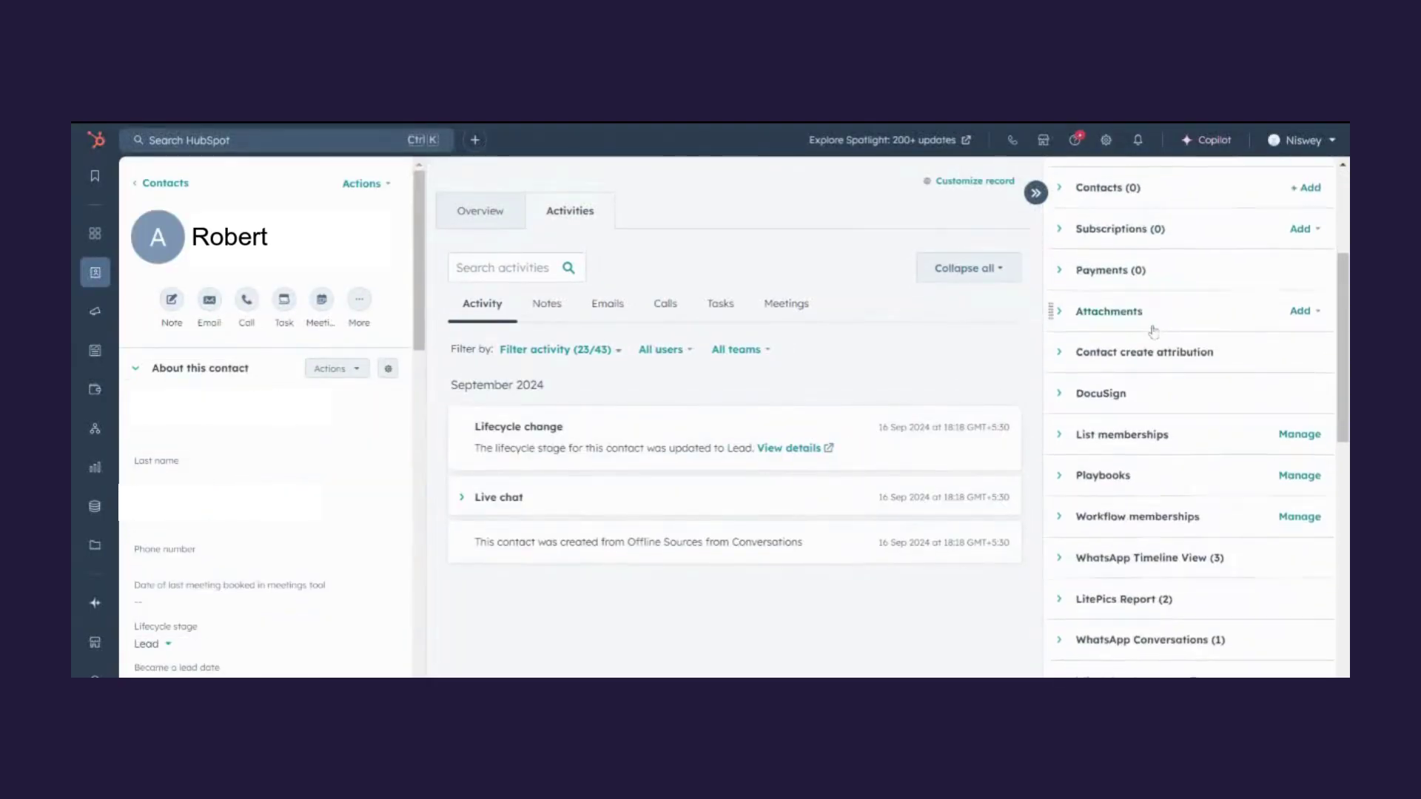
pyautogui.scroll(-10, 1153, 330)
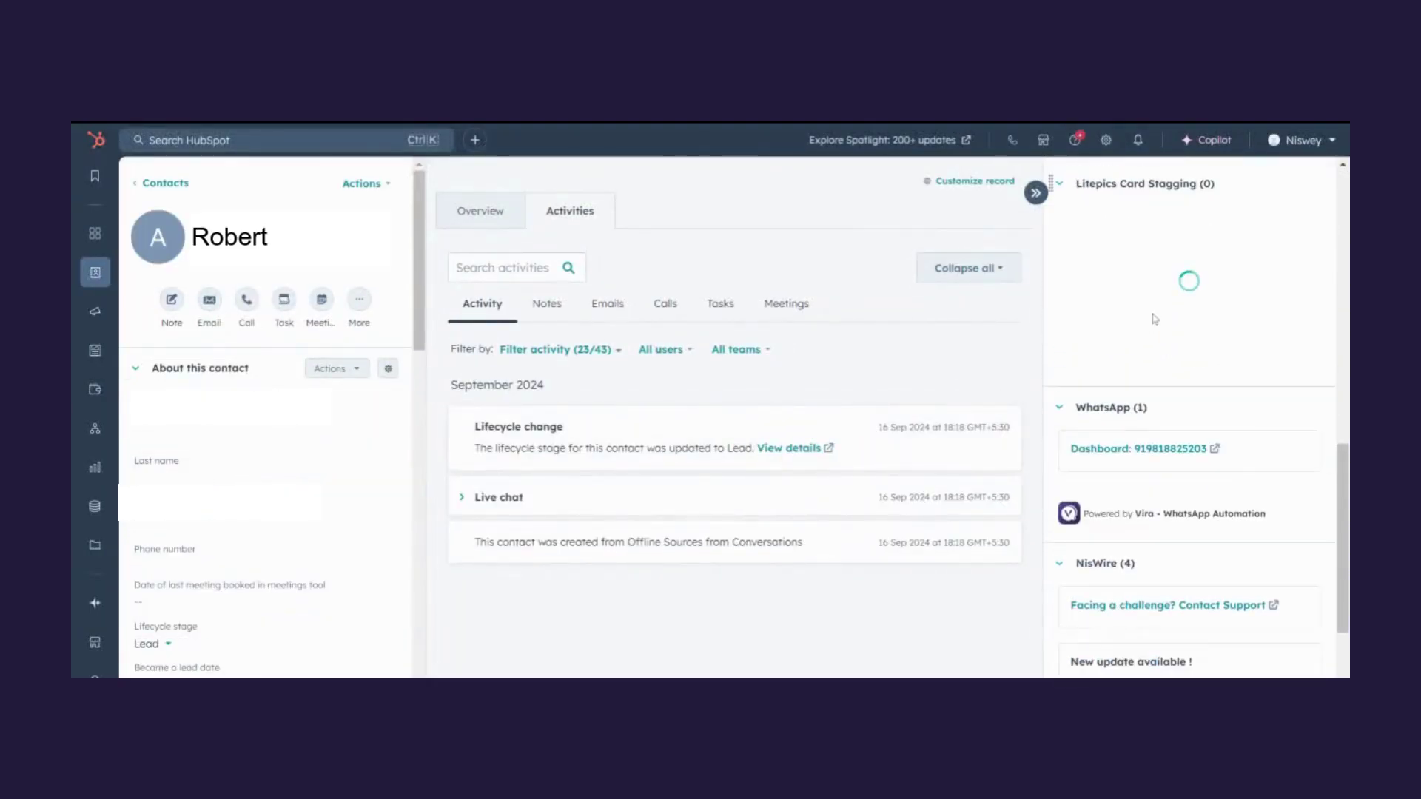
pyautogui.scroll(-3, 1155, 319)
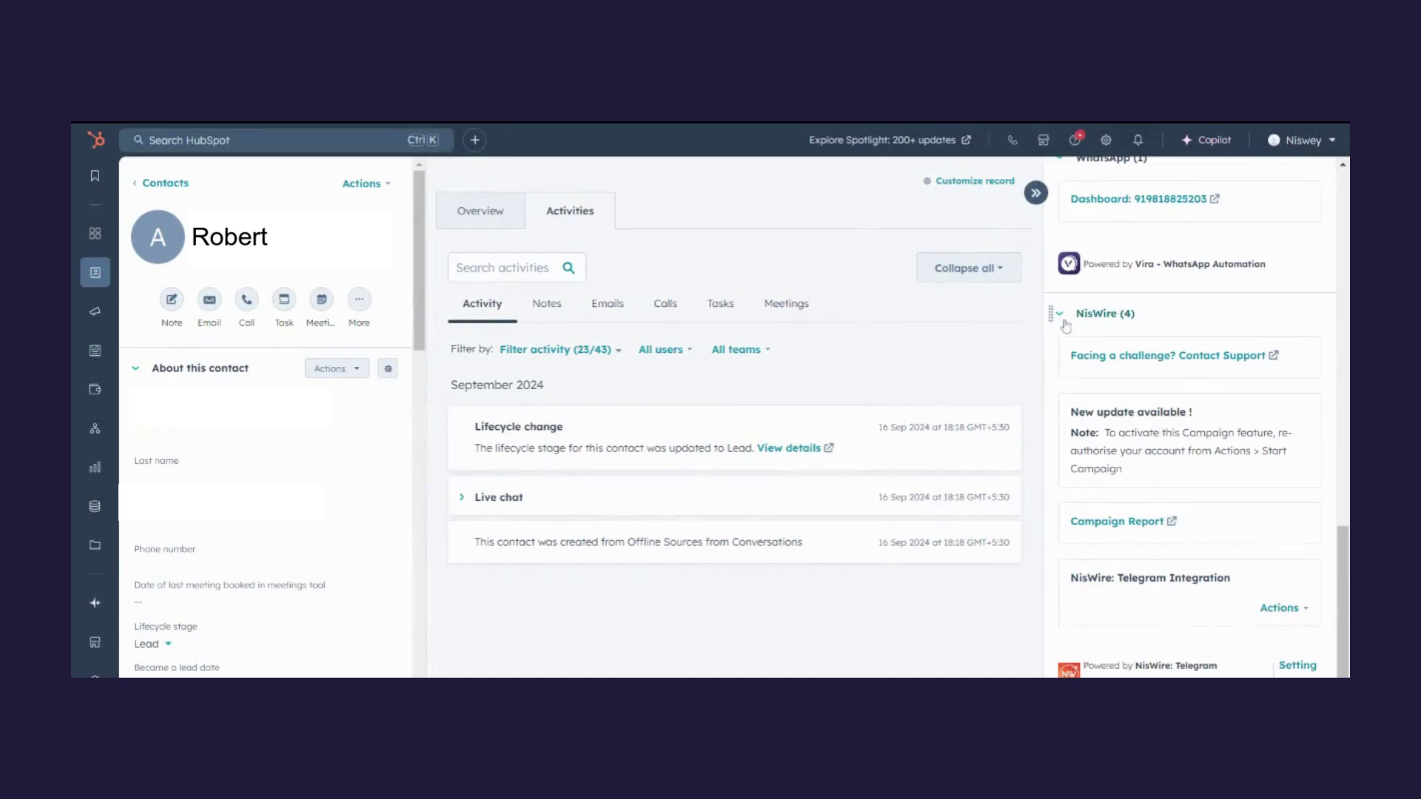
pyautogui.scroll(5, 1066, 326)
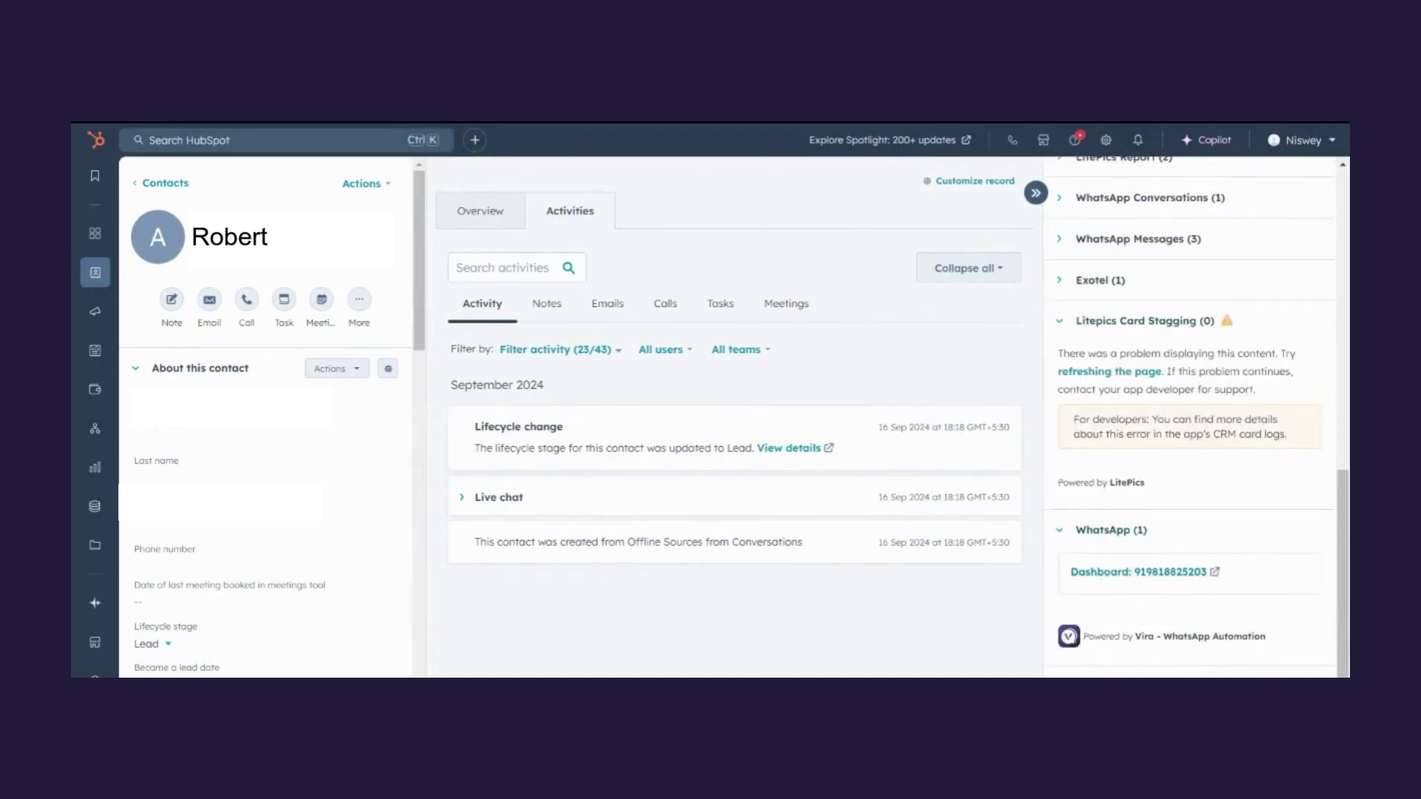
pyautogui.scroll(-5, 1065, 318)
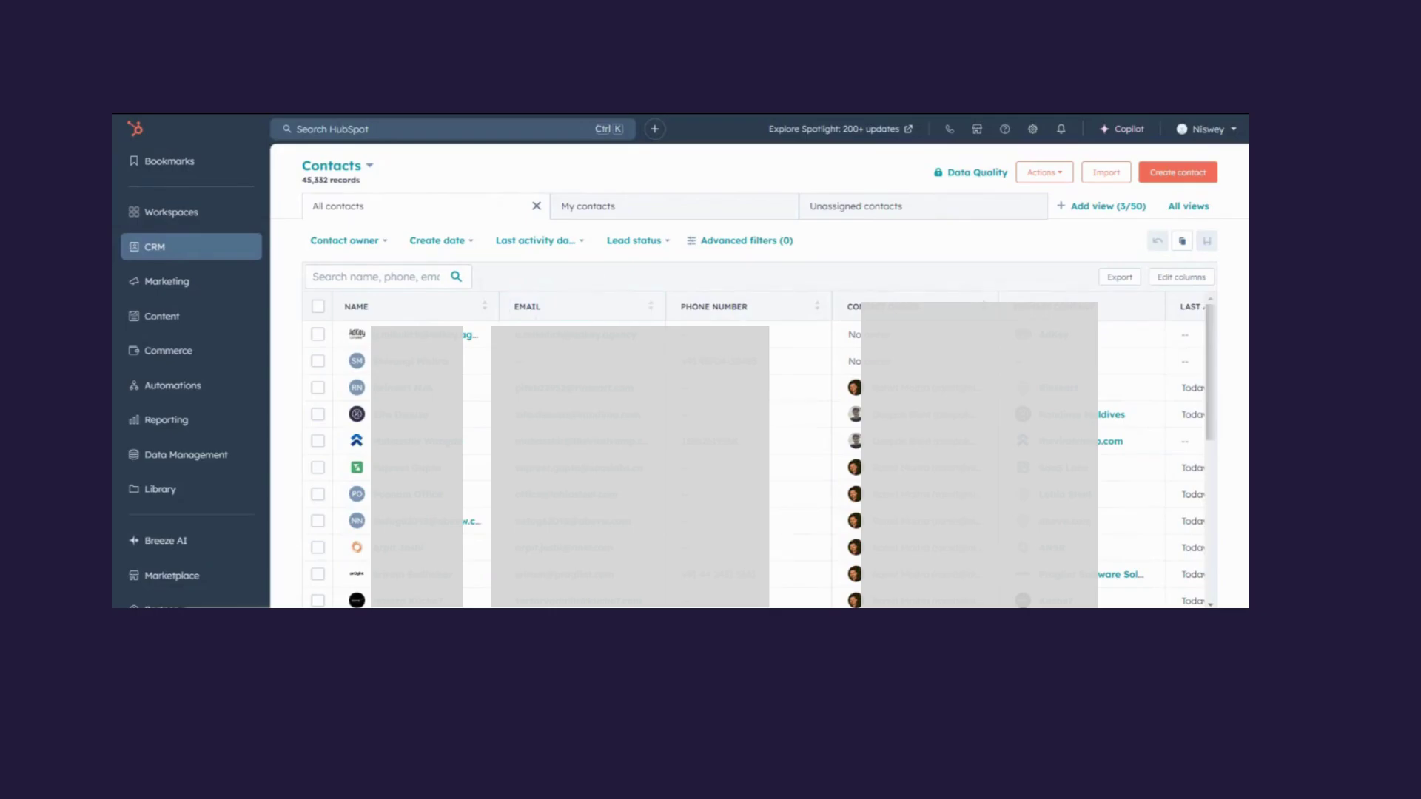
# - Search the contacts list for the contact by name and open their record
pyautogui.click(378, 277)
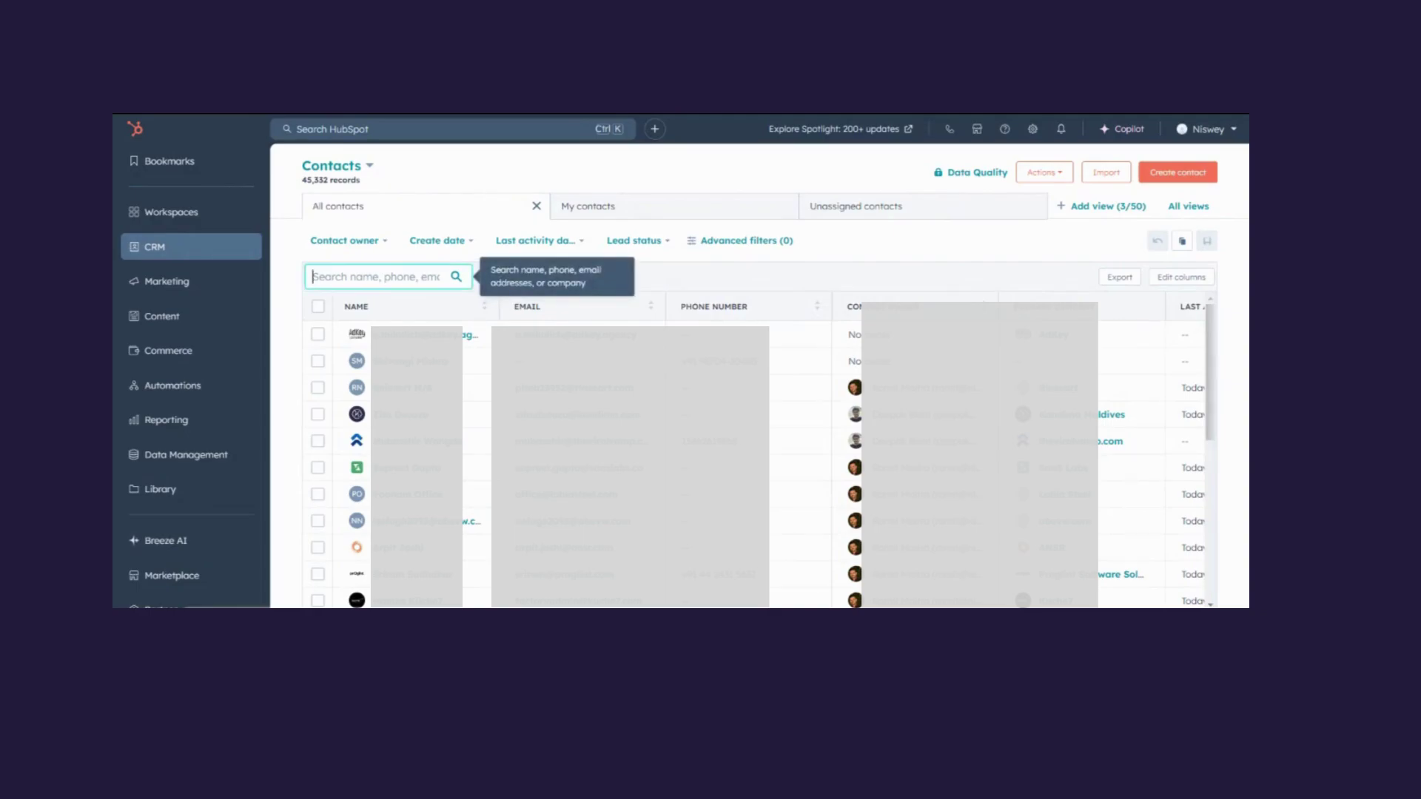
pyautogui.write('abhinav')
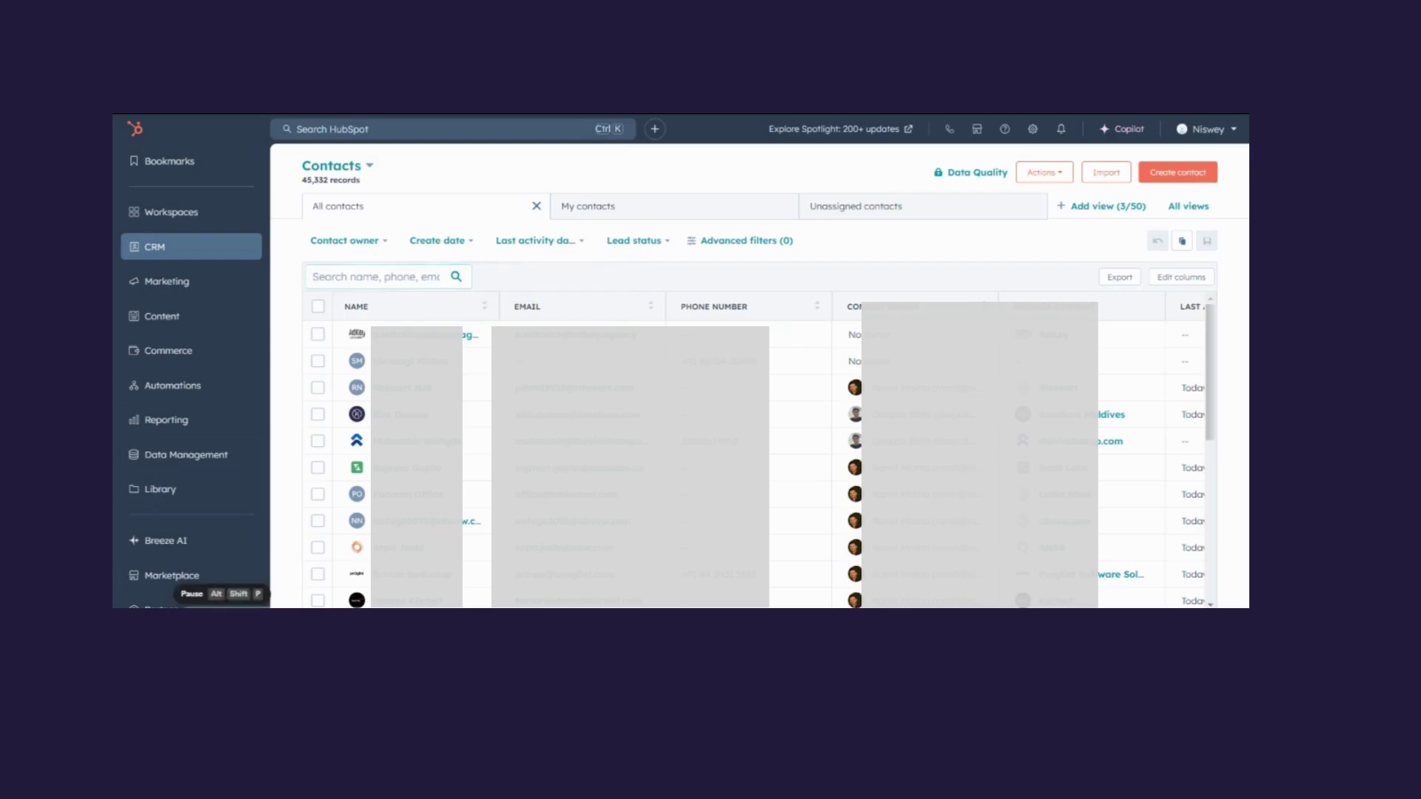
pyautogui.click(400, 453)
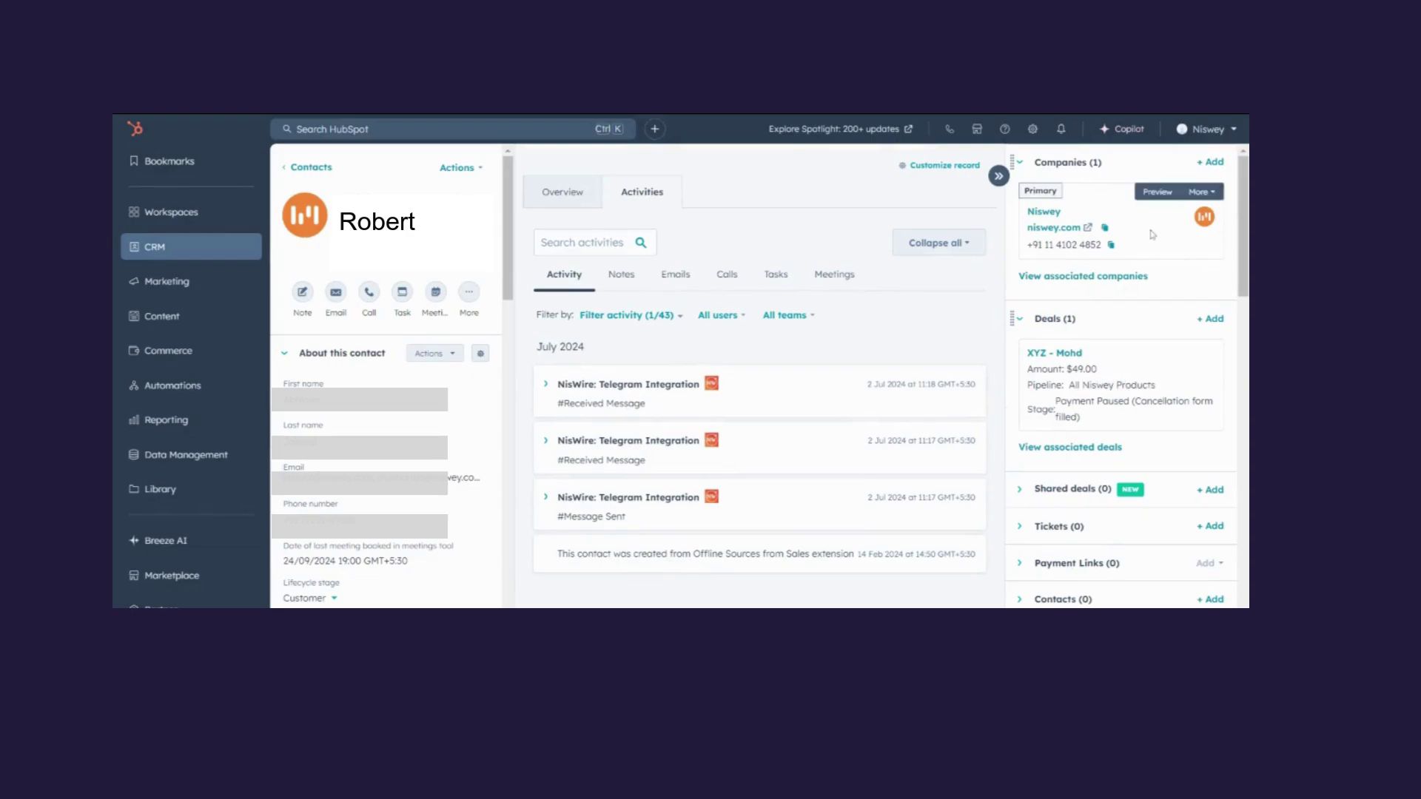
# - Open Telegram Integration Settings from the Settings link in the sidebar's NisWire card
pyautogui.scroll(-10, 1154, 251)
pyautogui.scroll(-10, 1149, 310)
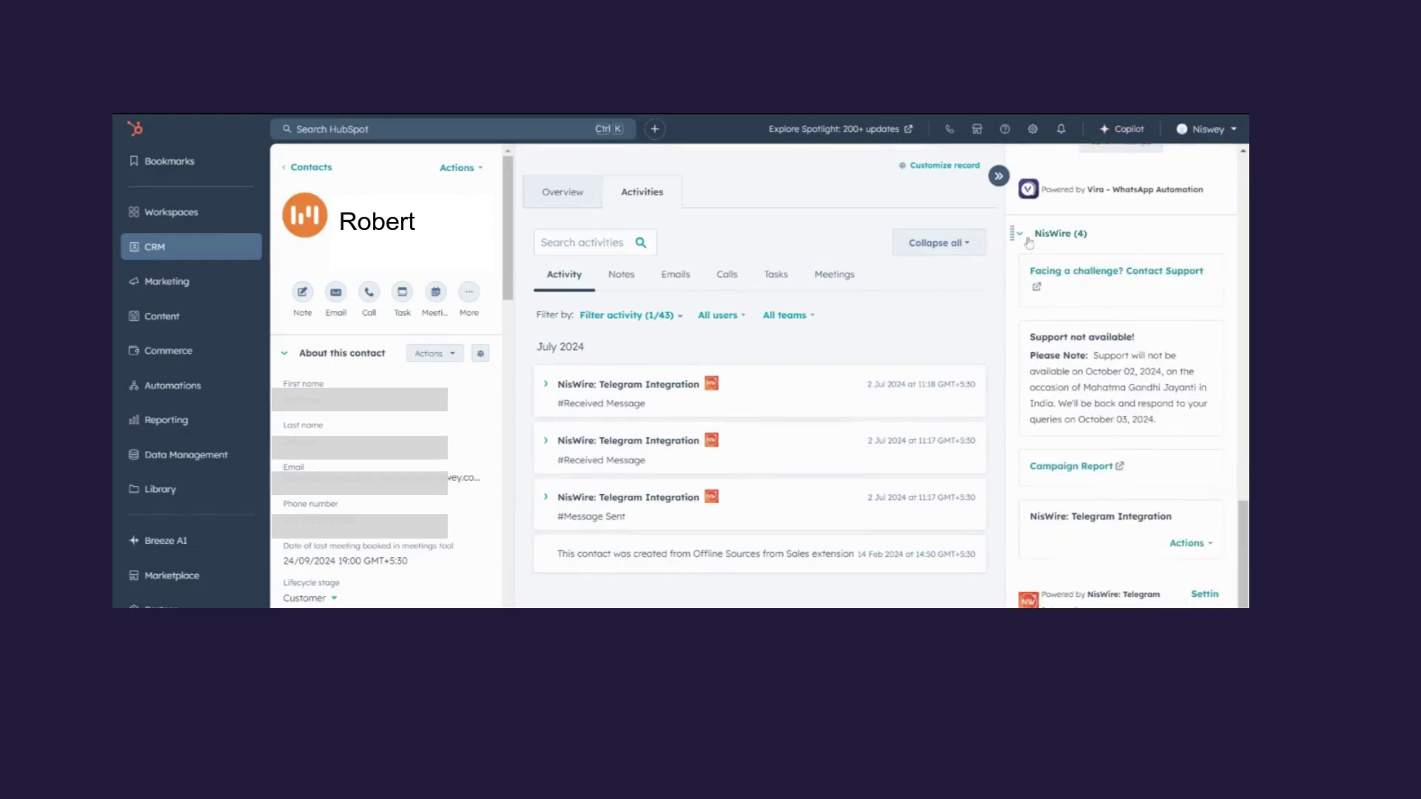
pyautogui.click(1206, 601)
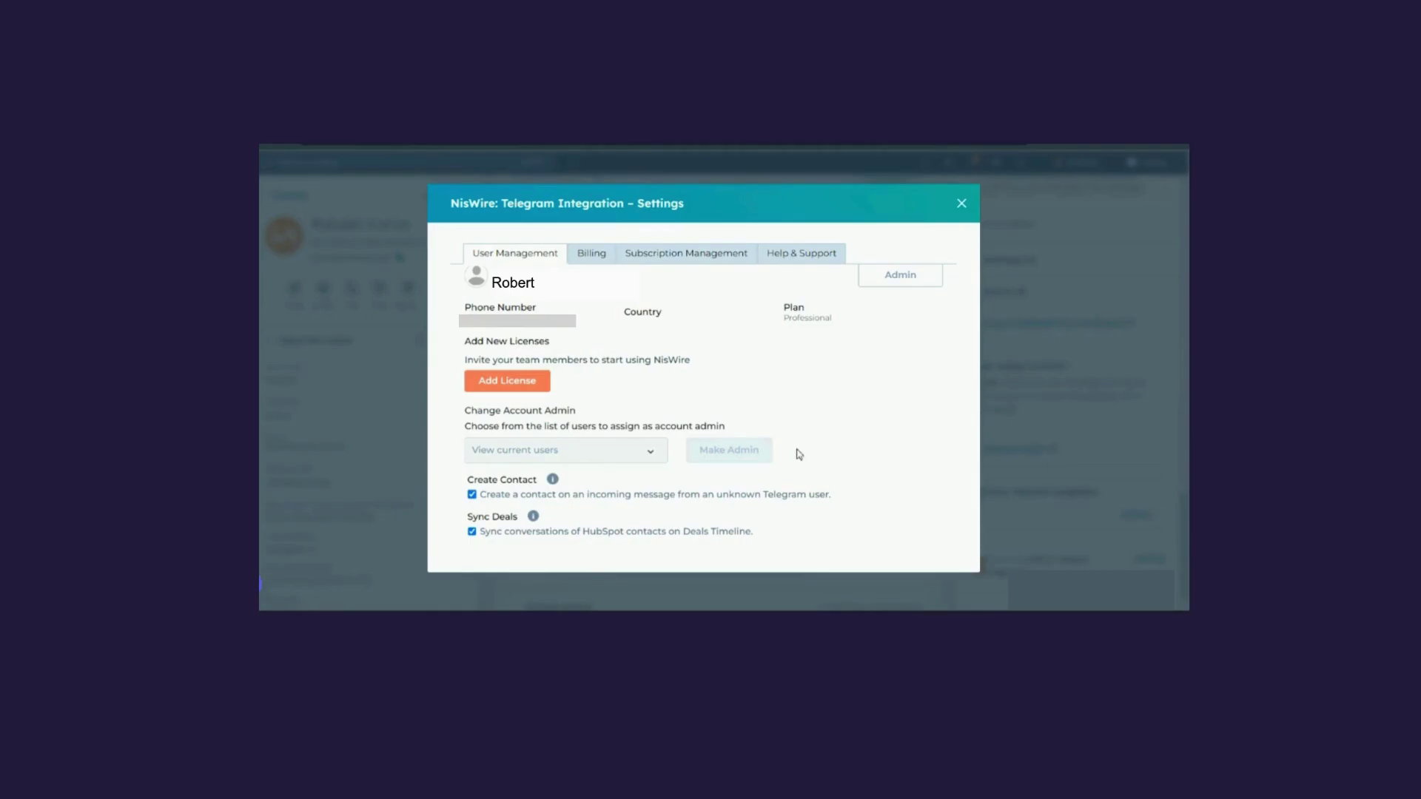
pyautogui.click(644, 461)
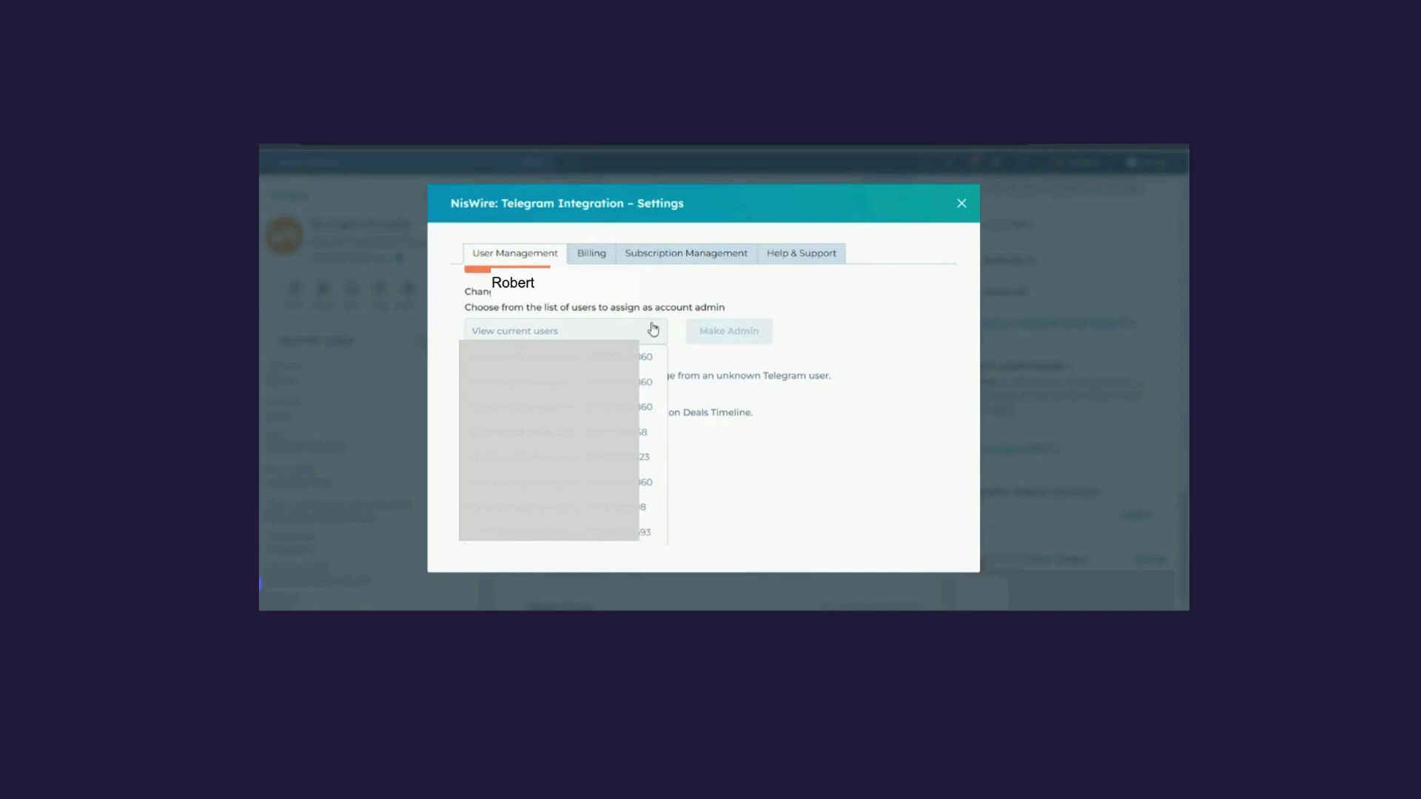
pyautogui.click(649, 337)
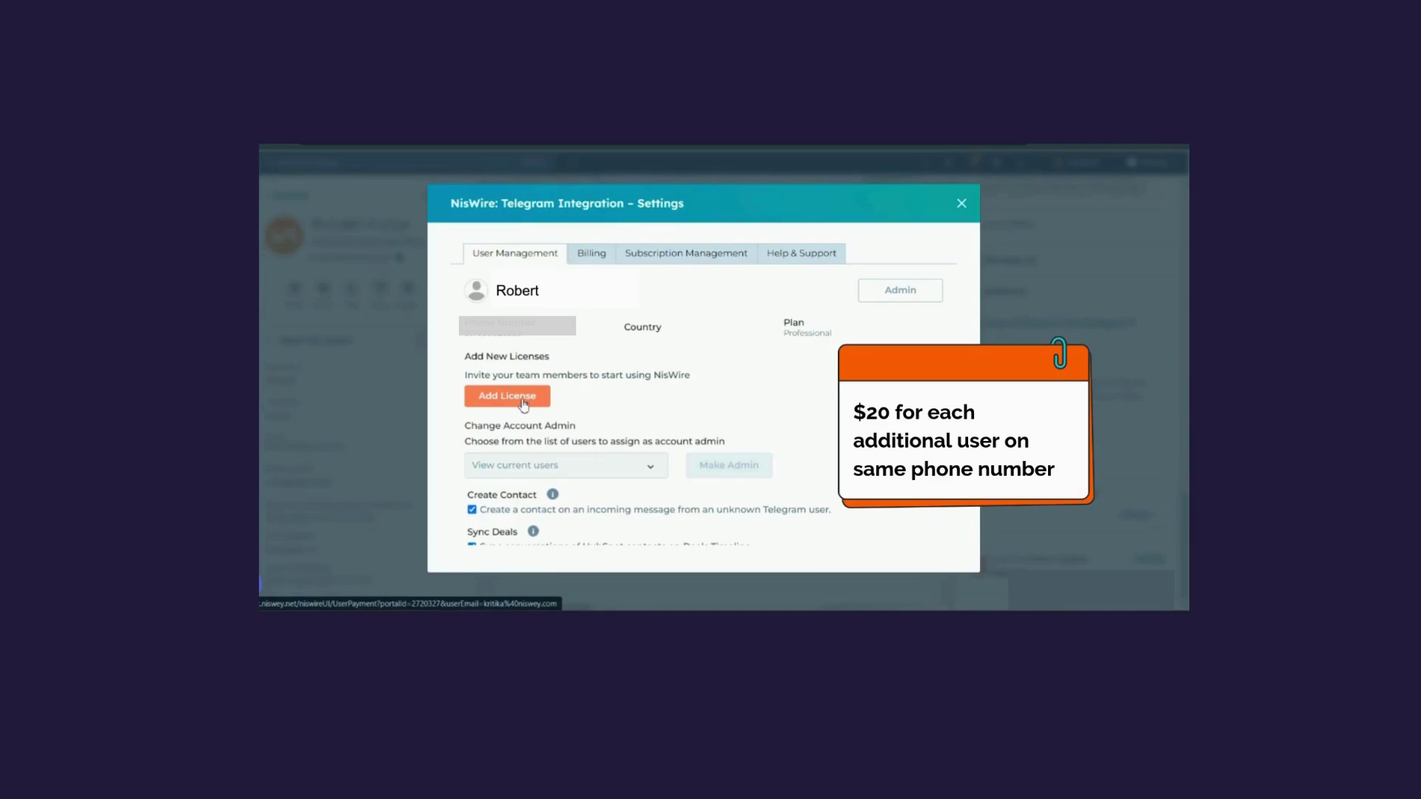
pyautogui.click(524, 404)
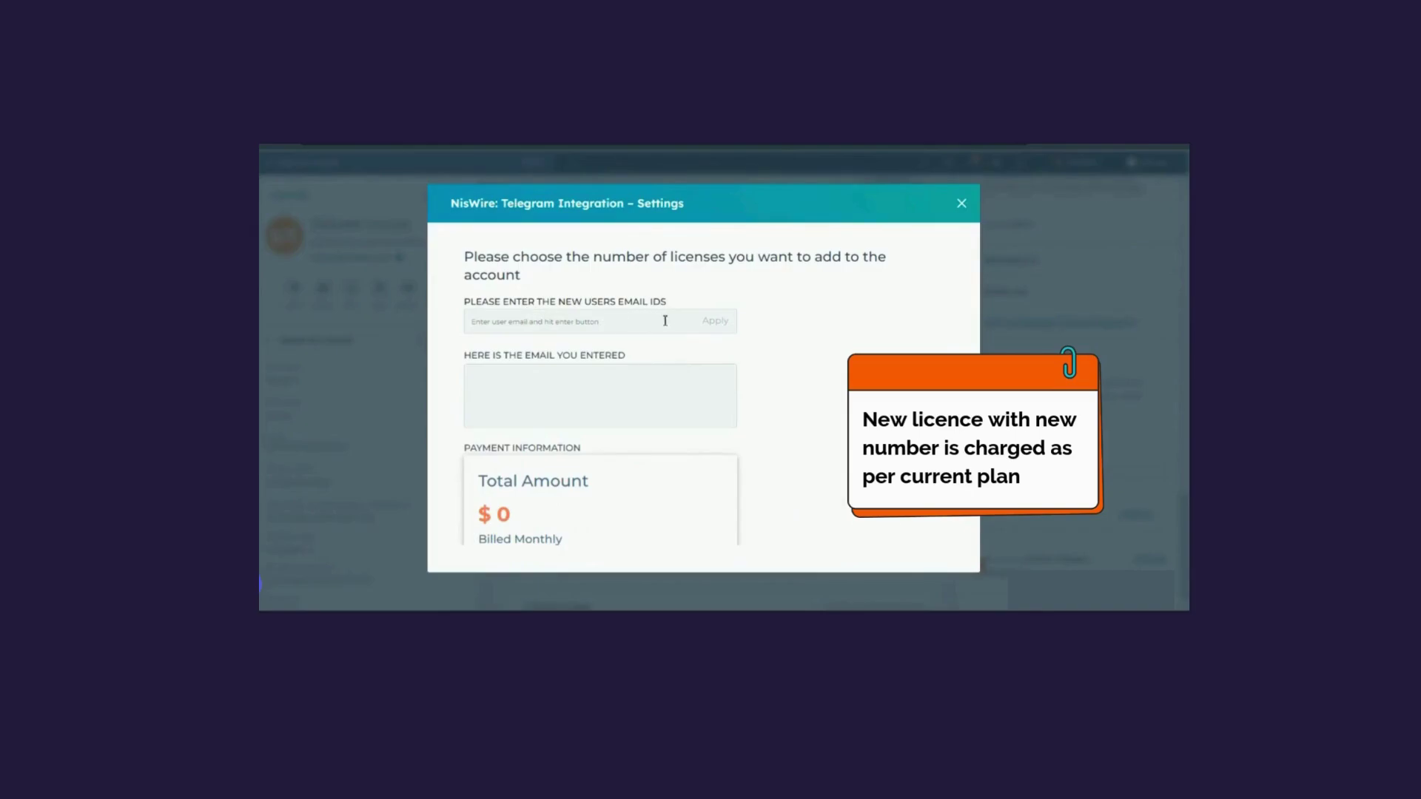
pyautogui.scroll(-1, 539, 313)
pyautogui.scroll(-2, 539, 313)
pyautogui.scroll(2, 556, 313)
pyautogui.scroll(-3, 618, 352)
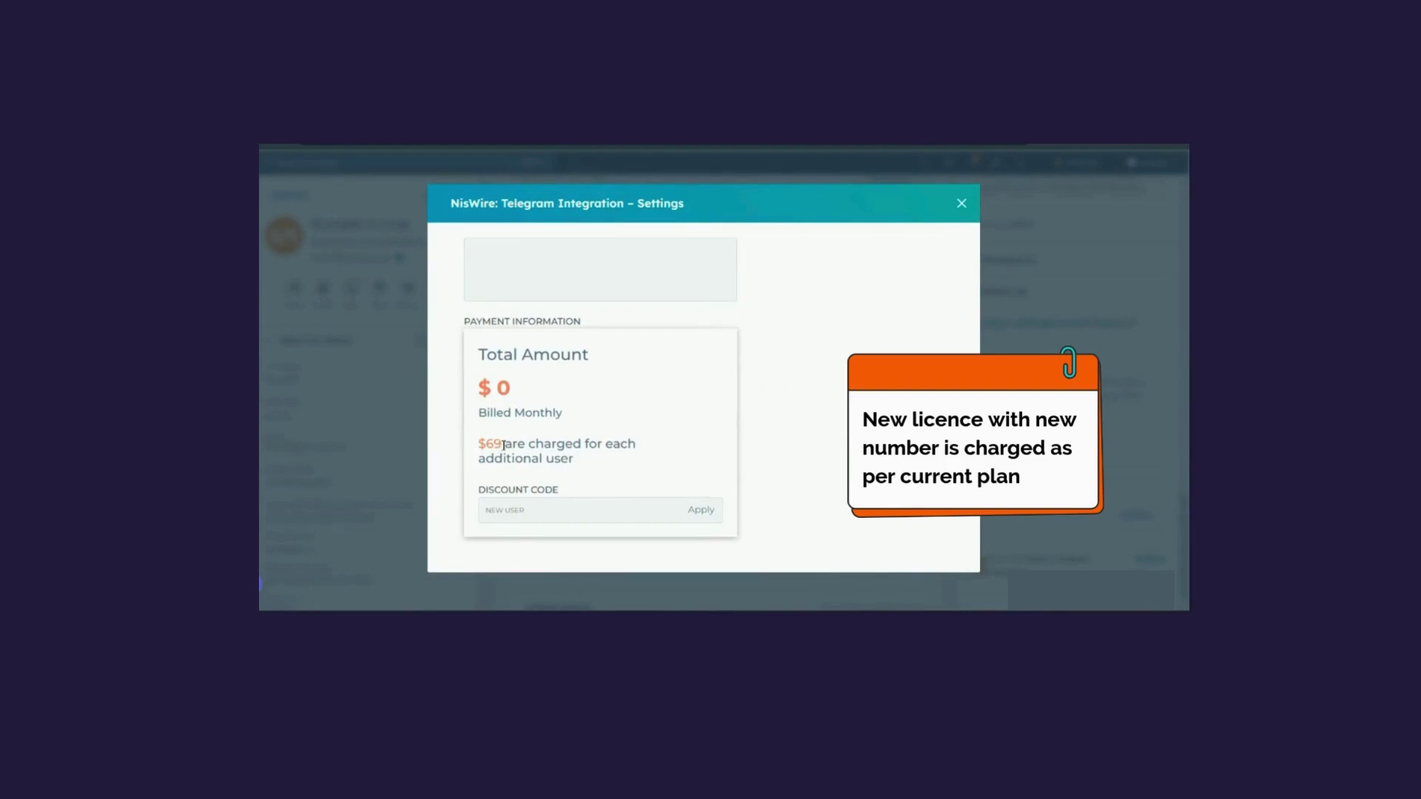
pyautogui.moveTo(503, 444); pyautogui.dragTo(478, 444)
pyautogui.click(642, 401)
pyautogui.scroll(3, 642, 402)
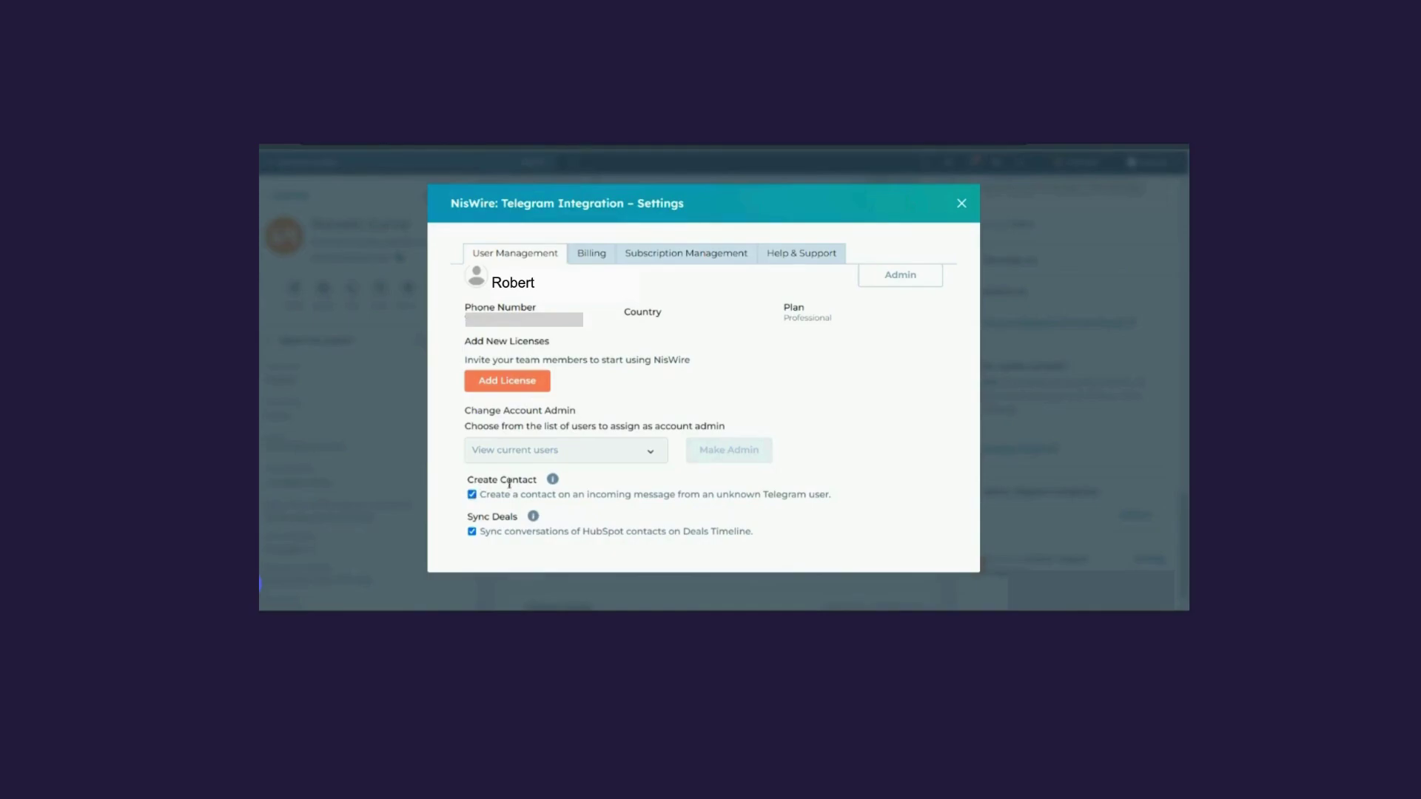
pyautogui.click(472, 496)
pyautogui.click(472, 496)
# - Close the NisWire settings modal and scroll back up the contact's sidebar
pyautogui.click(961, 205)
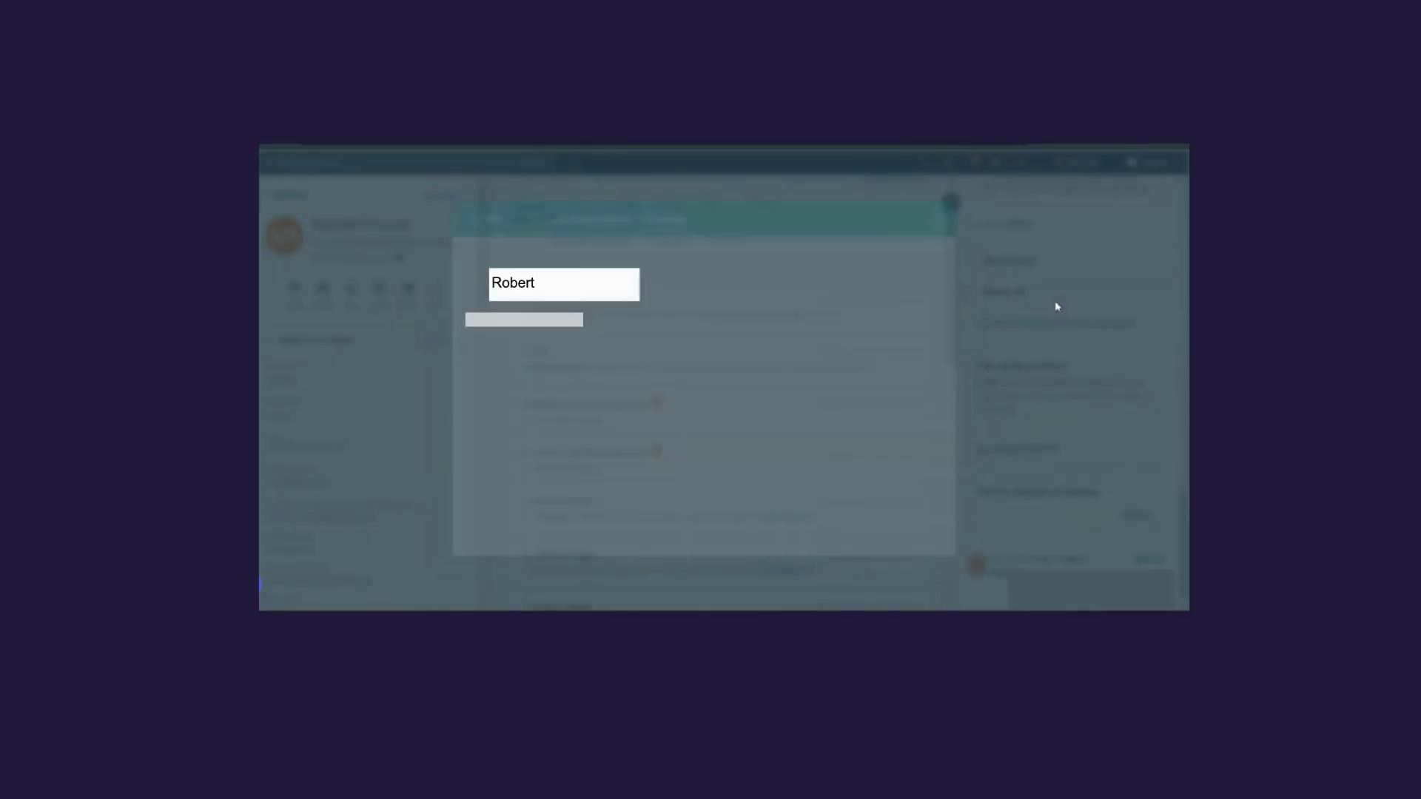
pyautogui.scroll(5, 1049, 328)
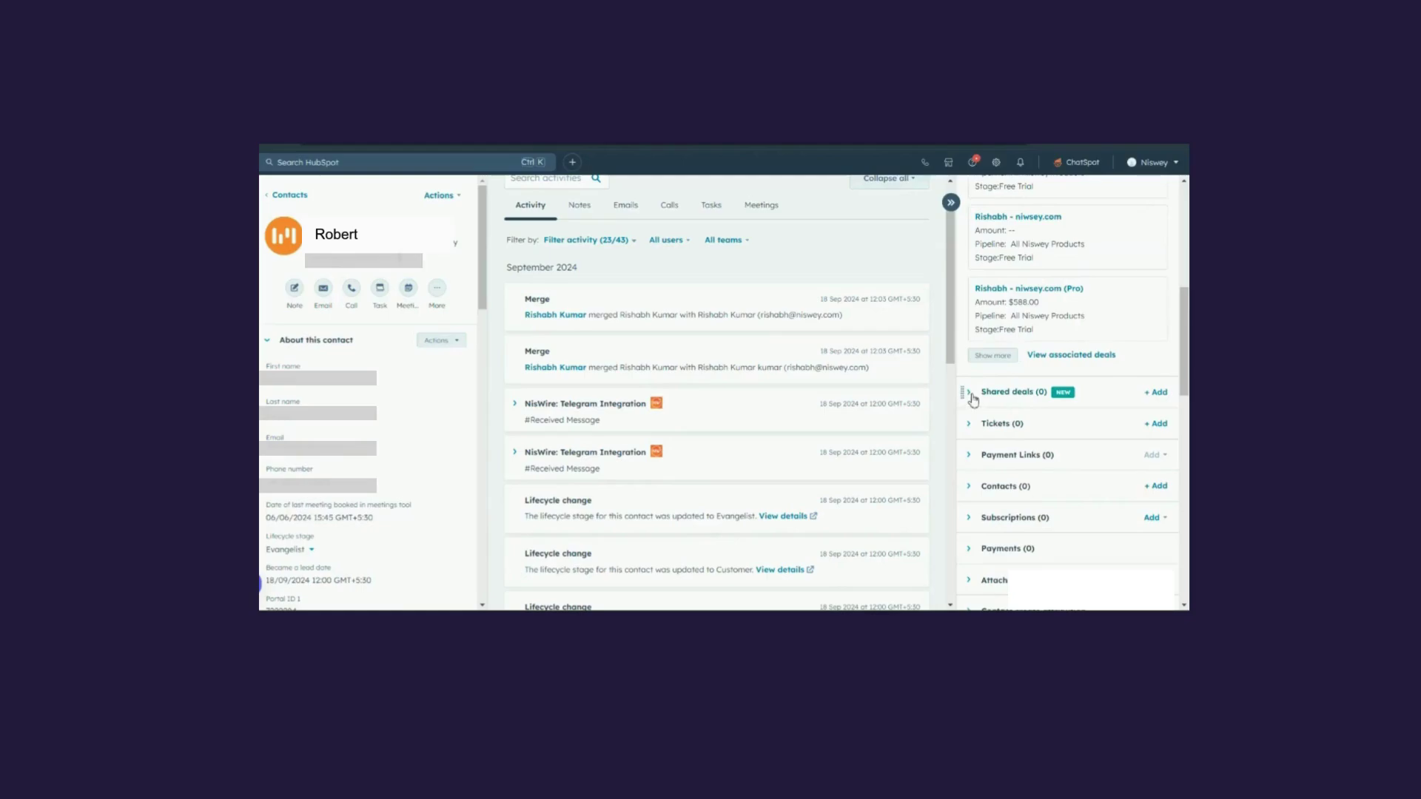
pyautogui.scroll(4, 970, 396)
pyautogui.scroll(3, 976, 404)
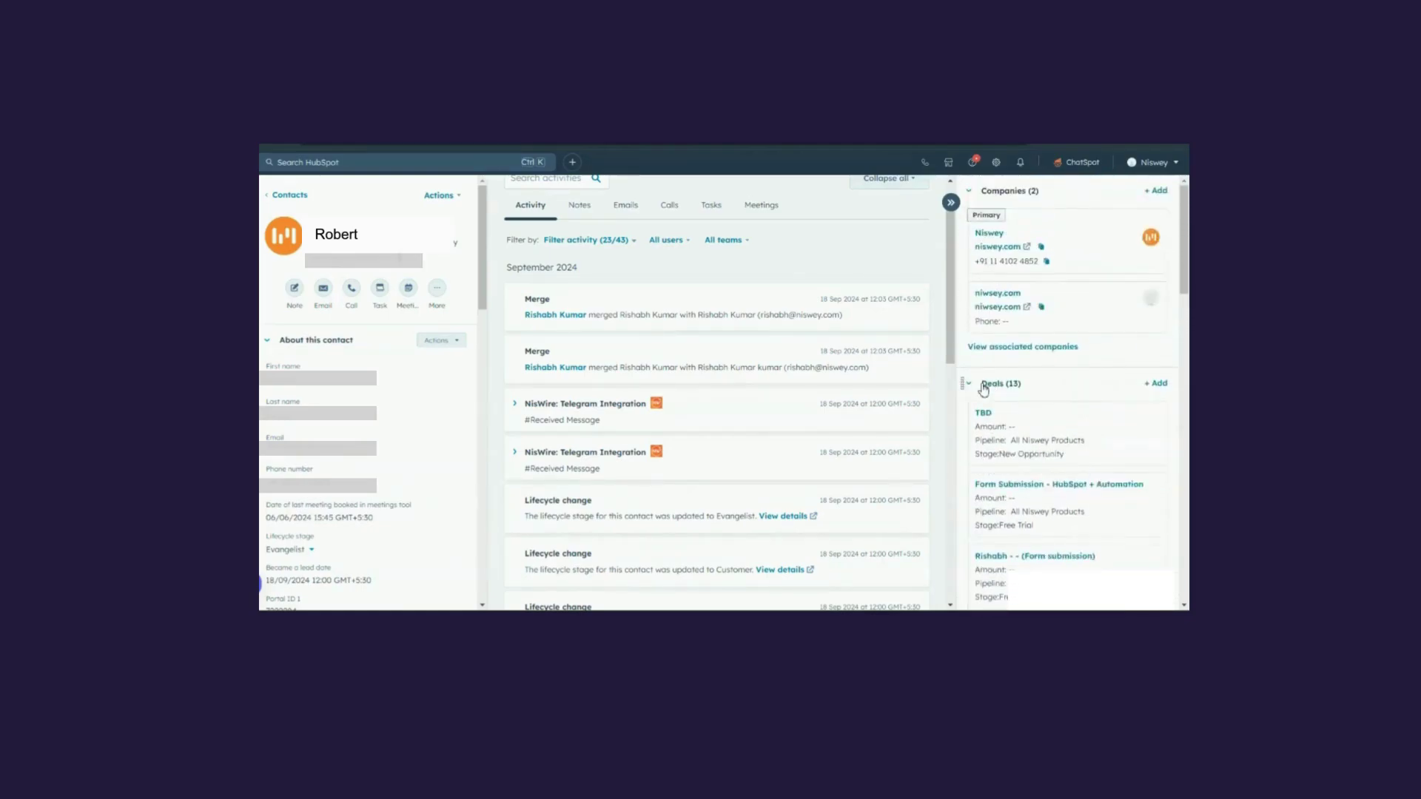
# - Expand Deals, open the TBD deal's synced Telegram messages, then view NisWire billing details
pyautogui.click(969, 385)
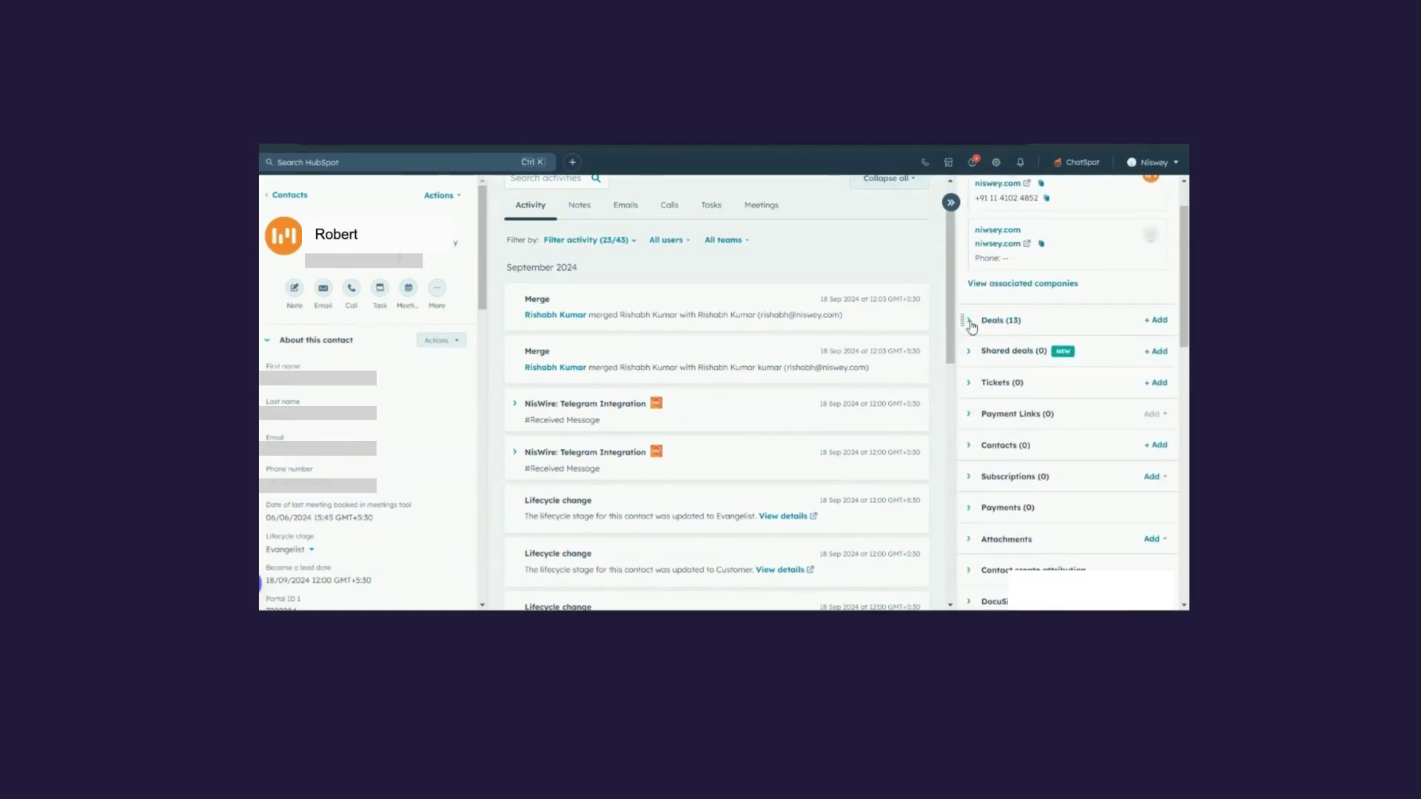
pyautogui.click(971, 322)
pyautogui.scroll(-1, 980, 311)
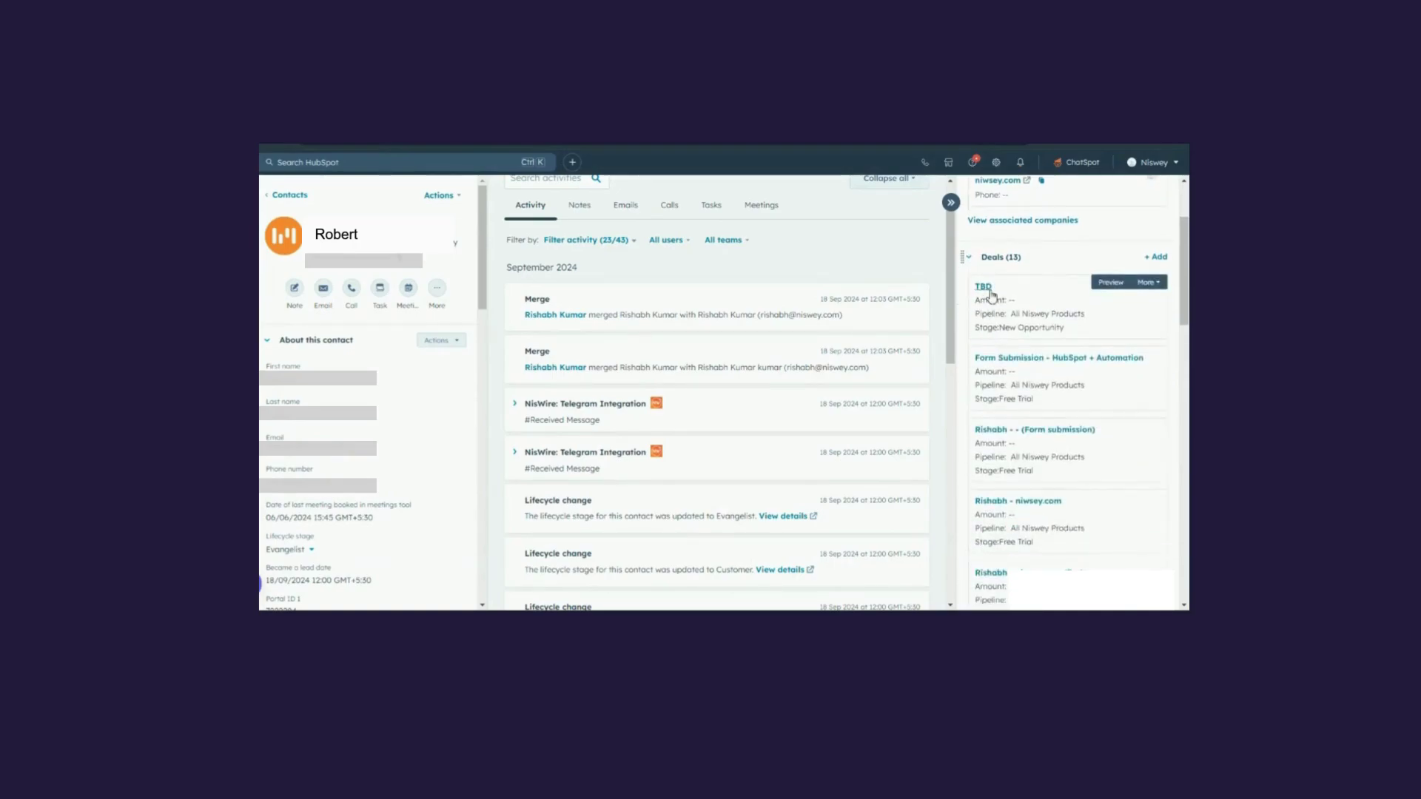
pyautogui.click(982, 287)
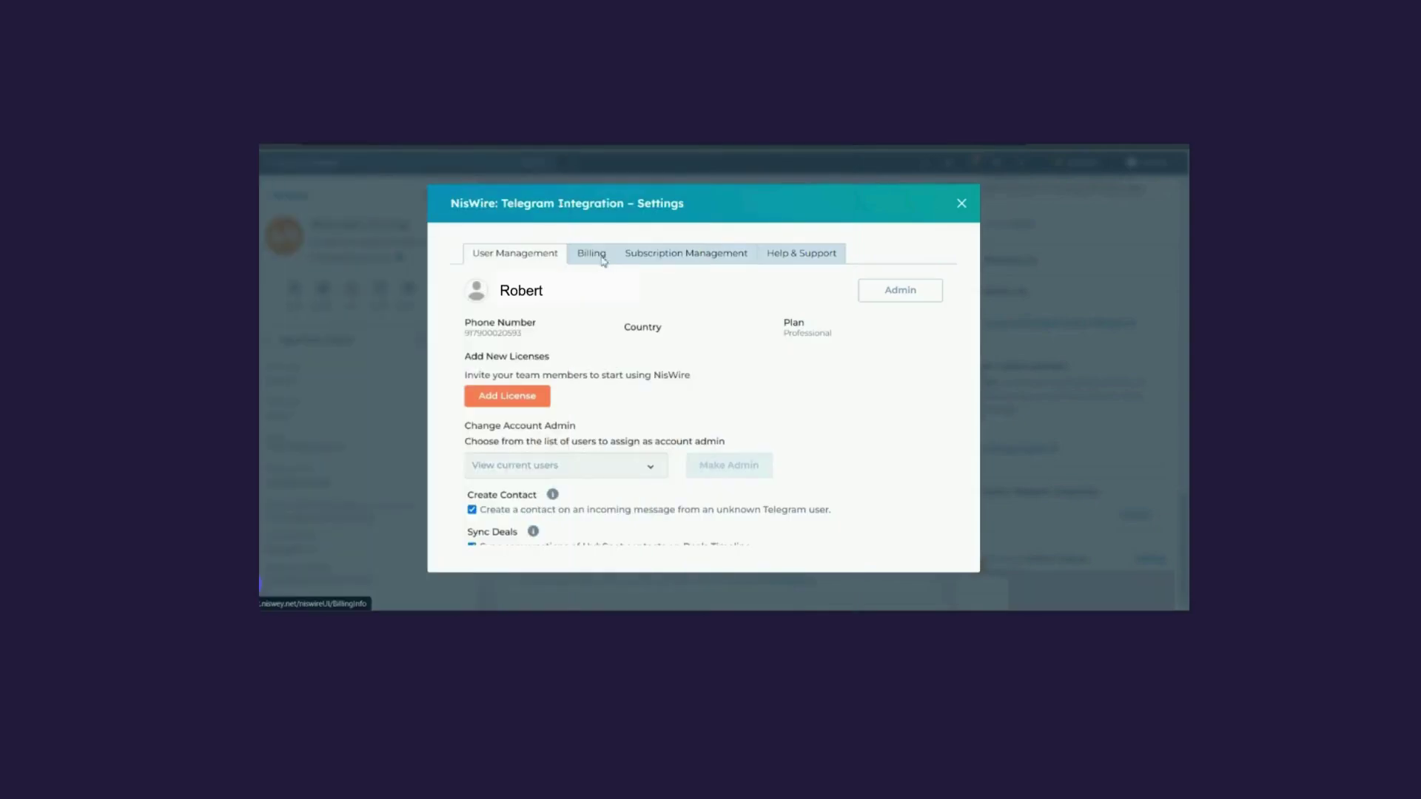
pyautogui.click(602, 256)
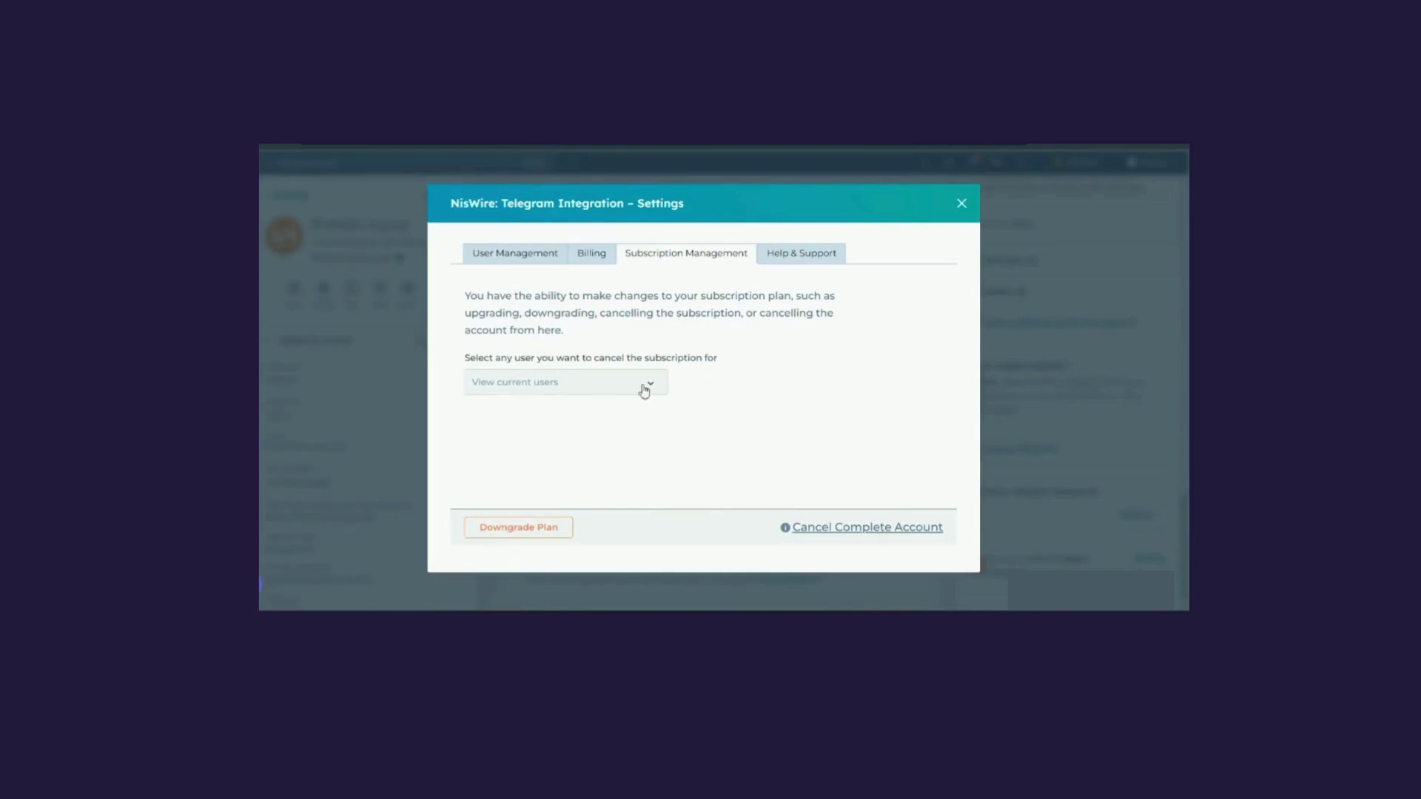
# - Review Subscription Management's user list and Help & Support, then close the NisWire settings
pyautogui.click(651, 387)
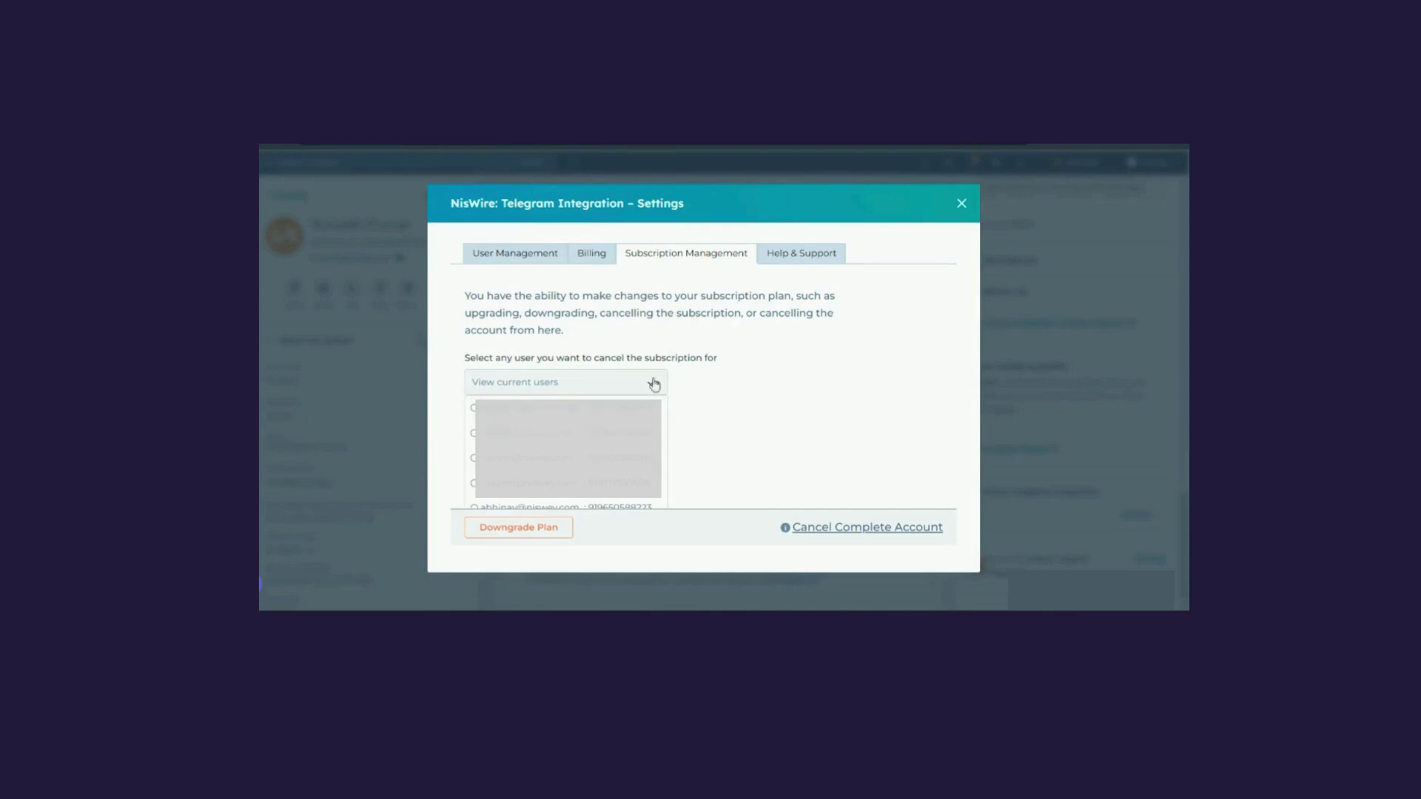
pyautogui.click(652, 388)
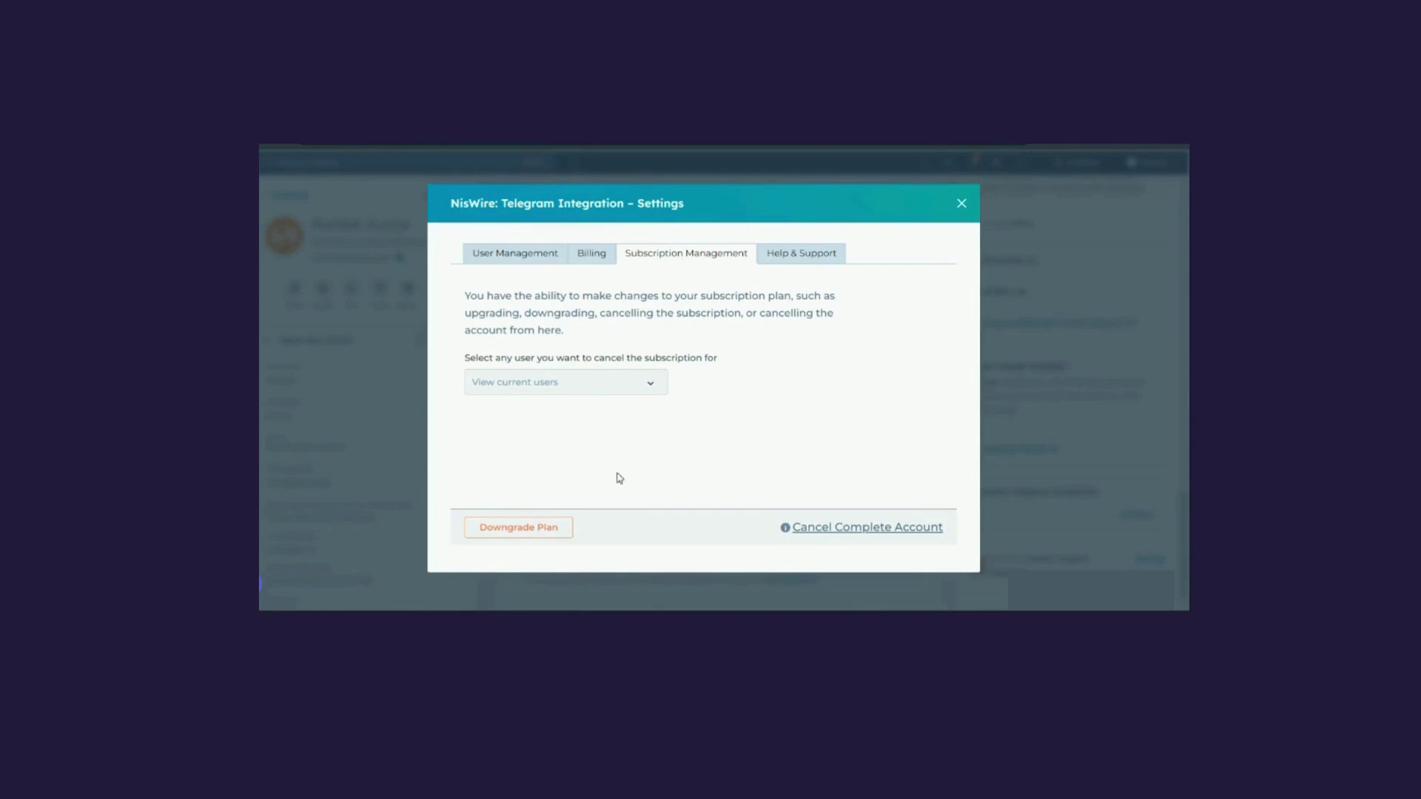
pyautogui.click(802, 253)
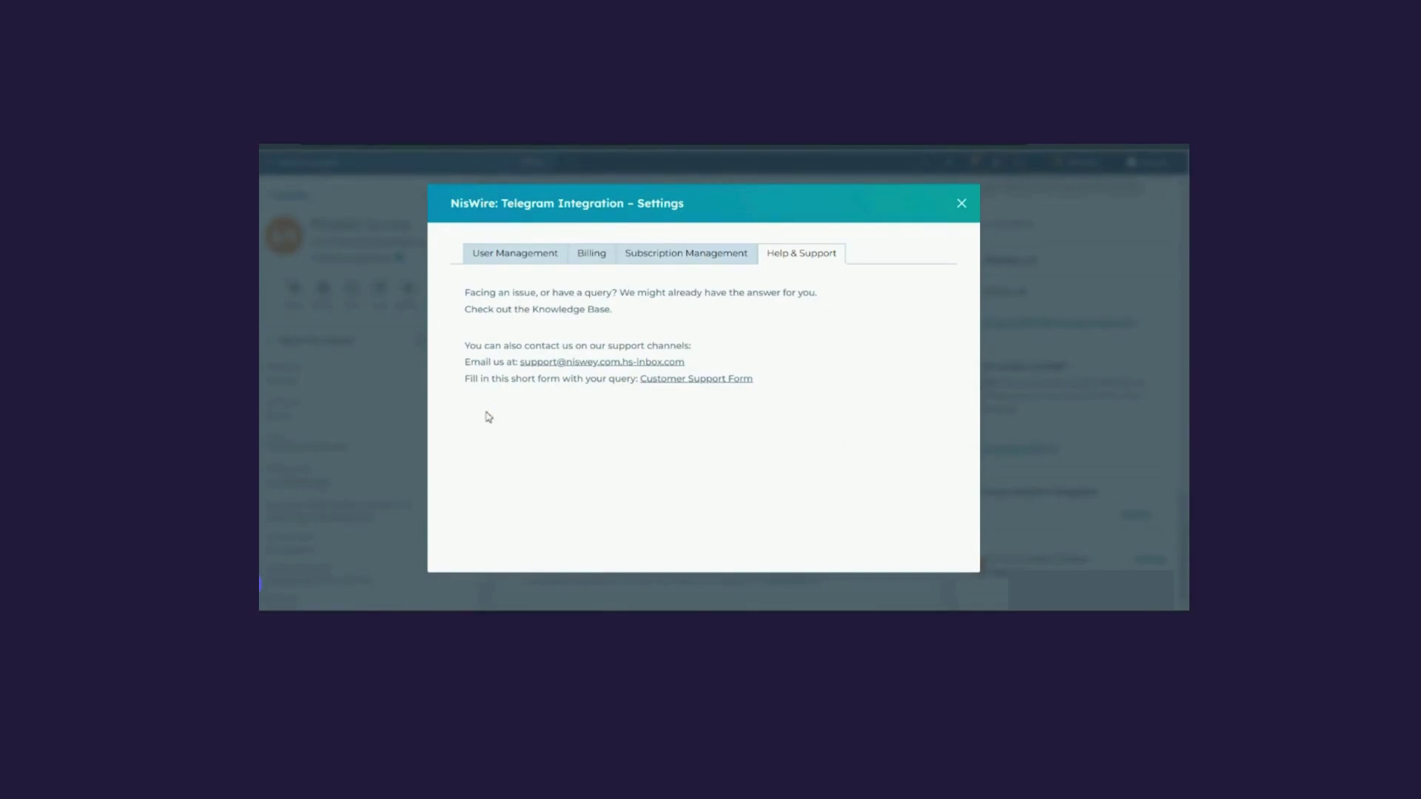
pyautogui.press('Escape')
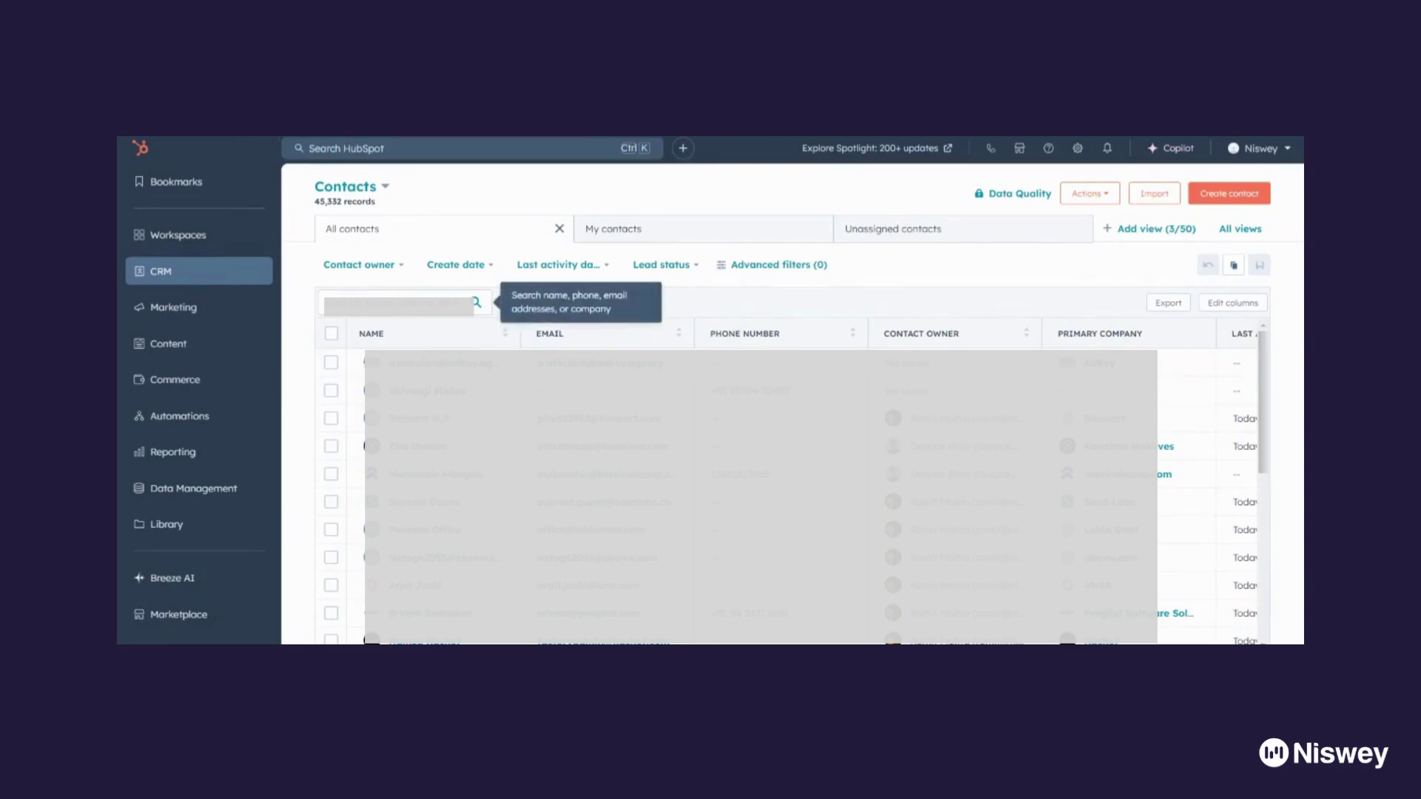
# - Search the contacts for 'nis' and open the matching contact's record
pyautogui.click(330, 301)
pyautogui.write('nis')
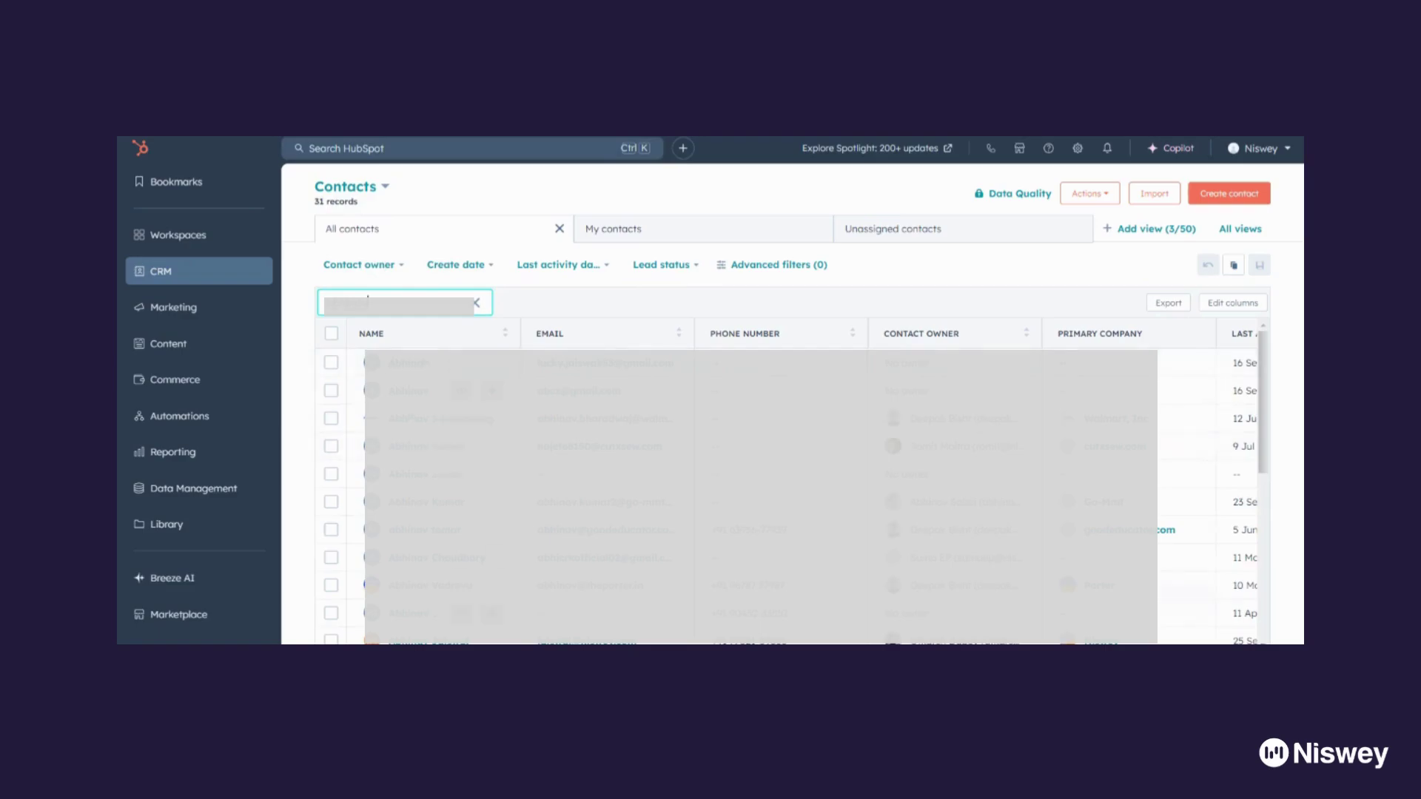
pyautogui.click(403, 640)
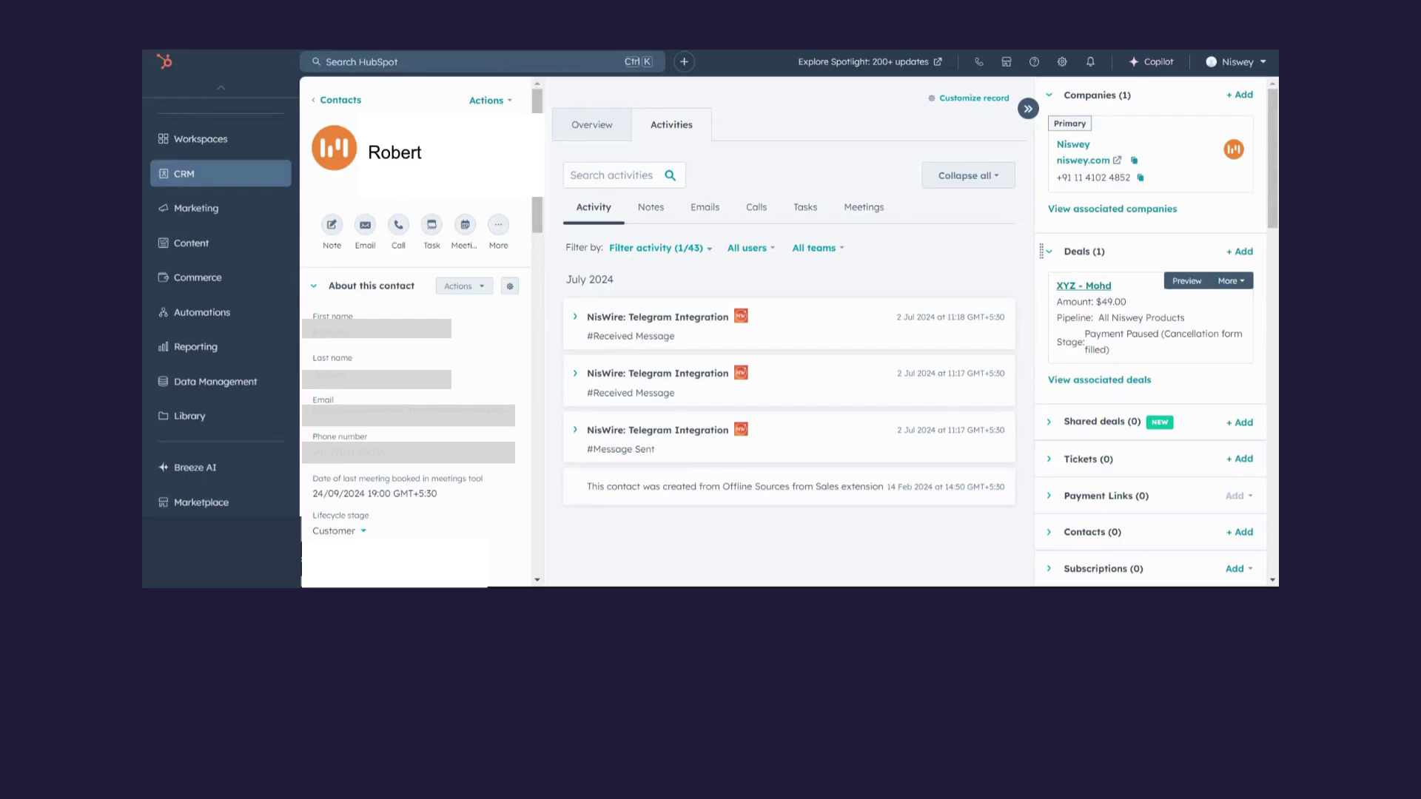
# - Choose Send a Personal message from the NisWire card's Actions menu
pyautogui.moveTo(1189, 176)
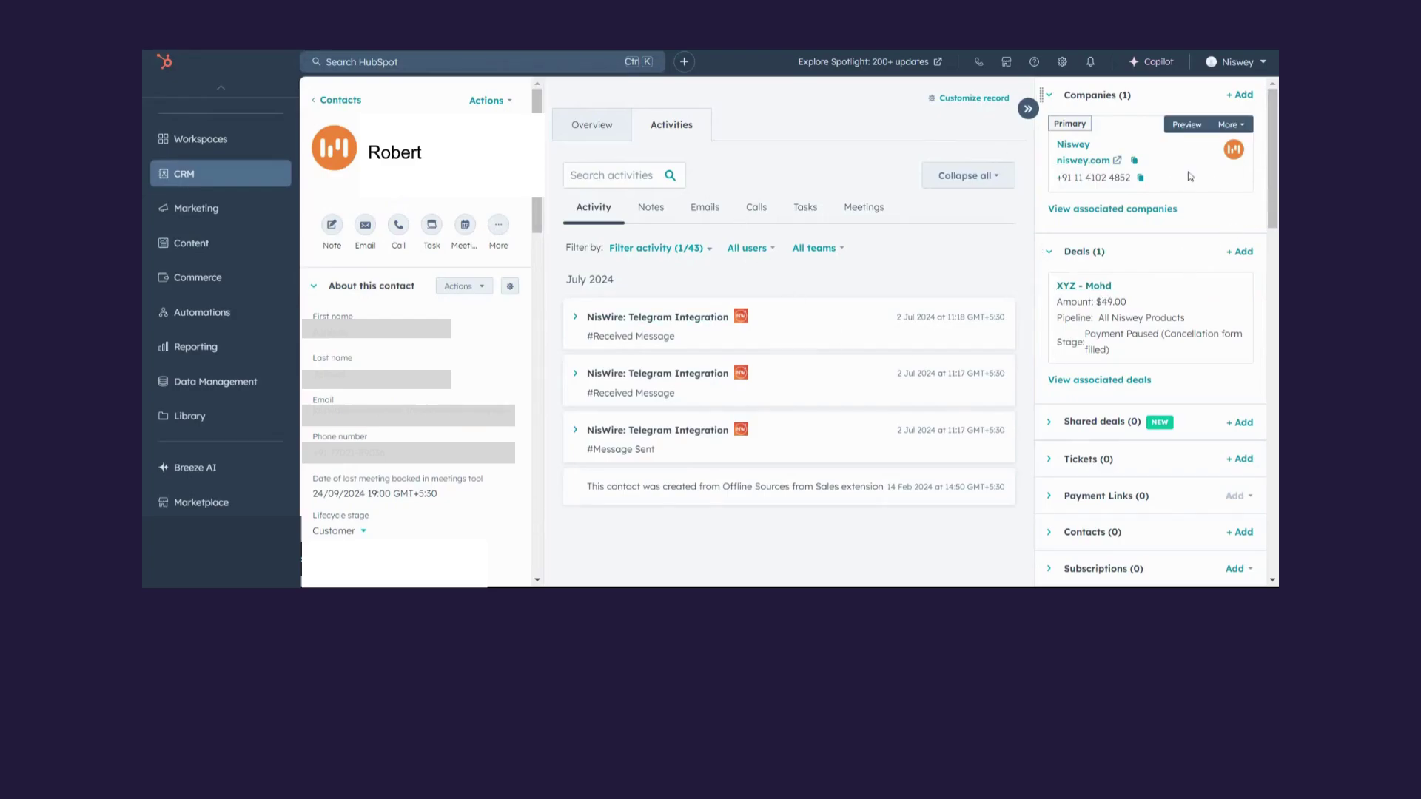
pyautogui.scroll(-10, 1204, 182)
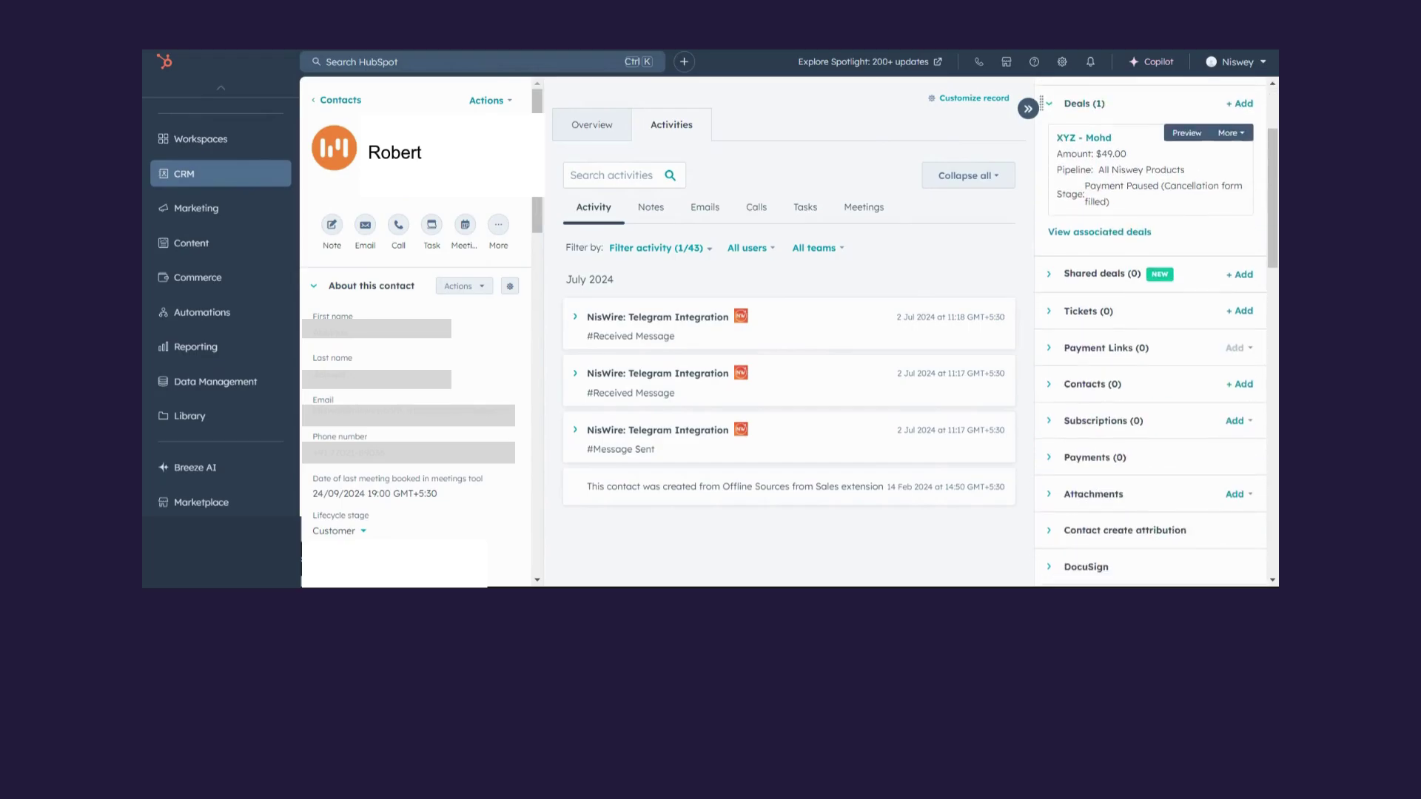
pyautogui.scroll(-7, 1176, 222)
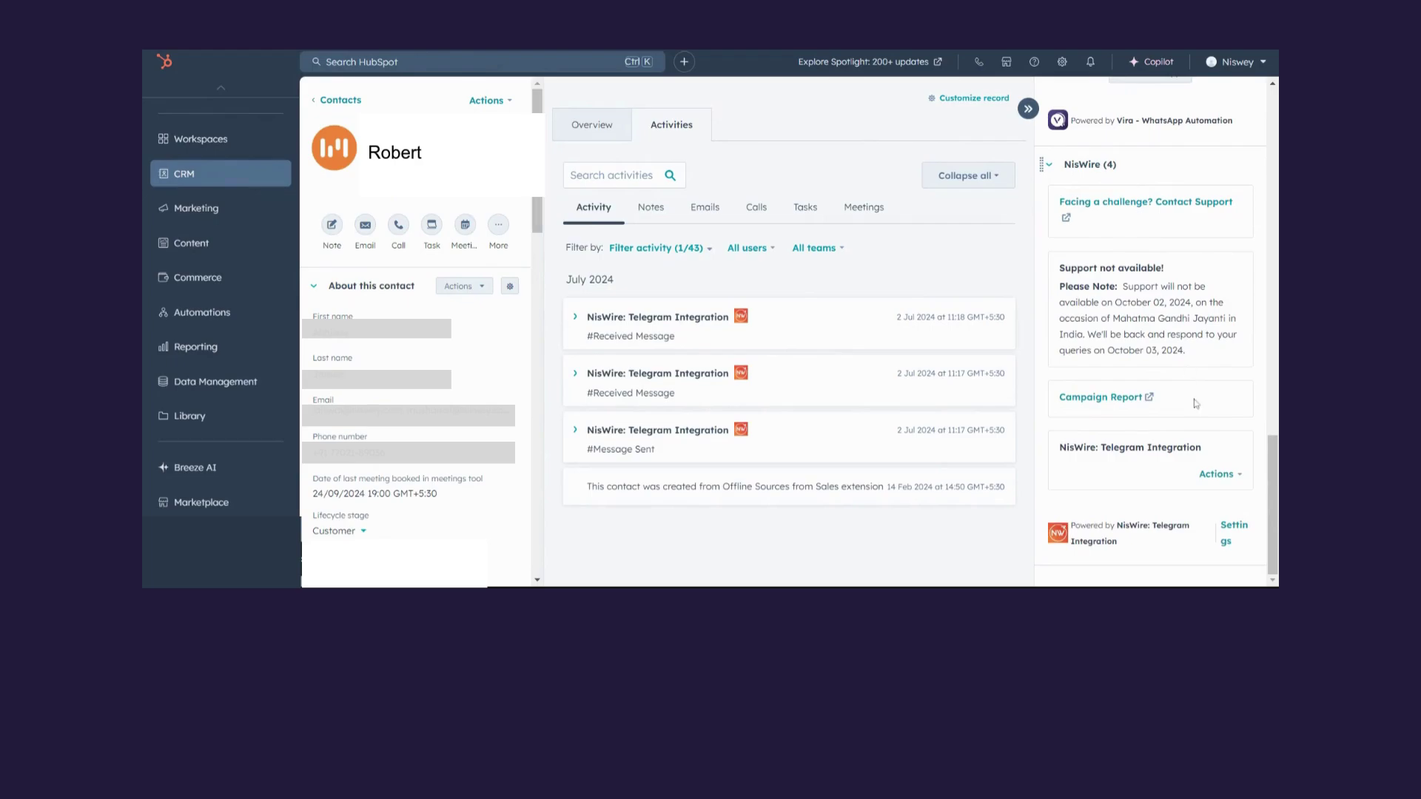
pyautogui.click(1218, 475)
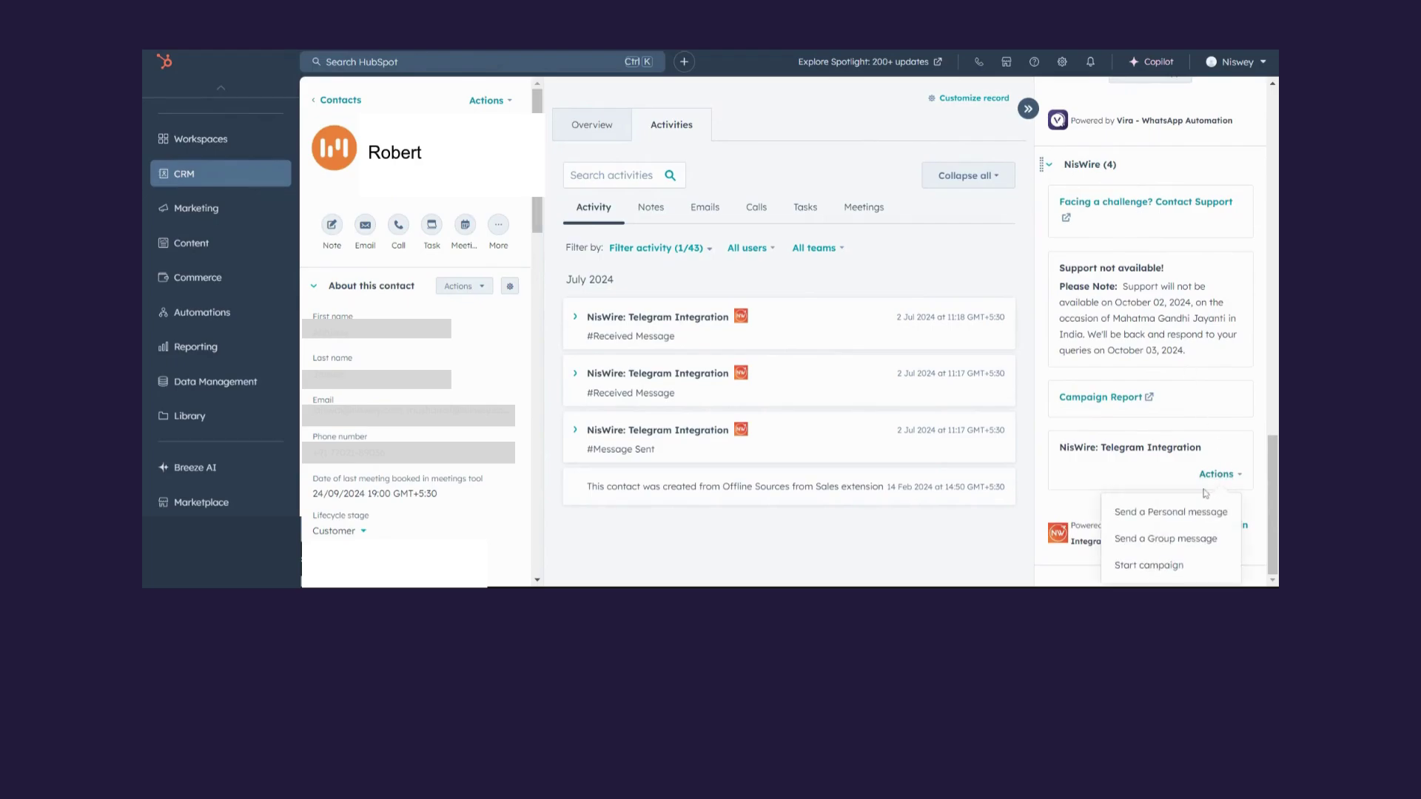
pyautogui.click(1147, 513)
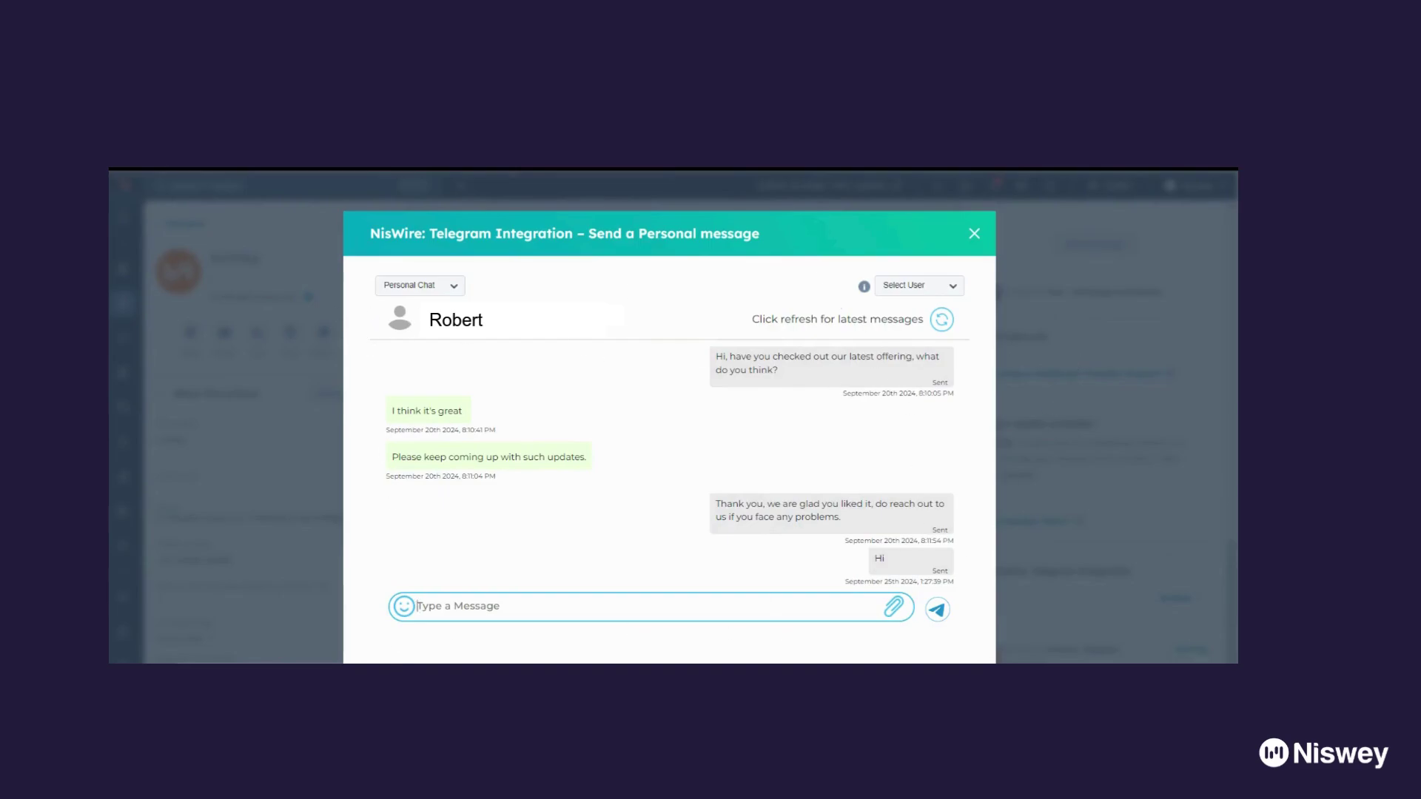
# - Check the message box and Select User list, then close the personal chat unsent
pyautogui.click(417, 606)
pyautogui.click(950, 287)
pyautogui.click(951, 288)
pyautogui.click(974, 236)
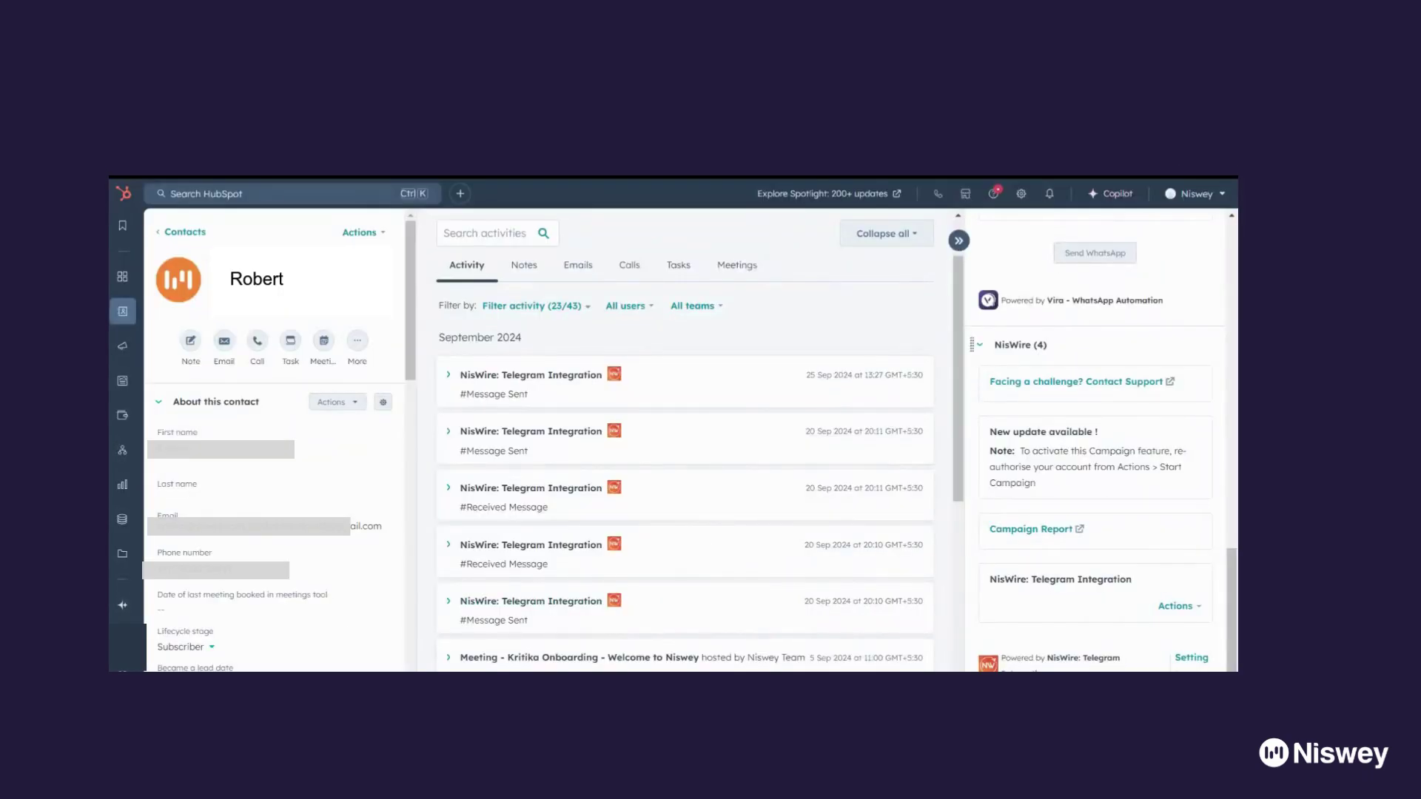
# - Search contacts for the person by name, open their record, and show the NisWire Telegram Actions list
pyautogui.moveTo(672, 657)
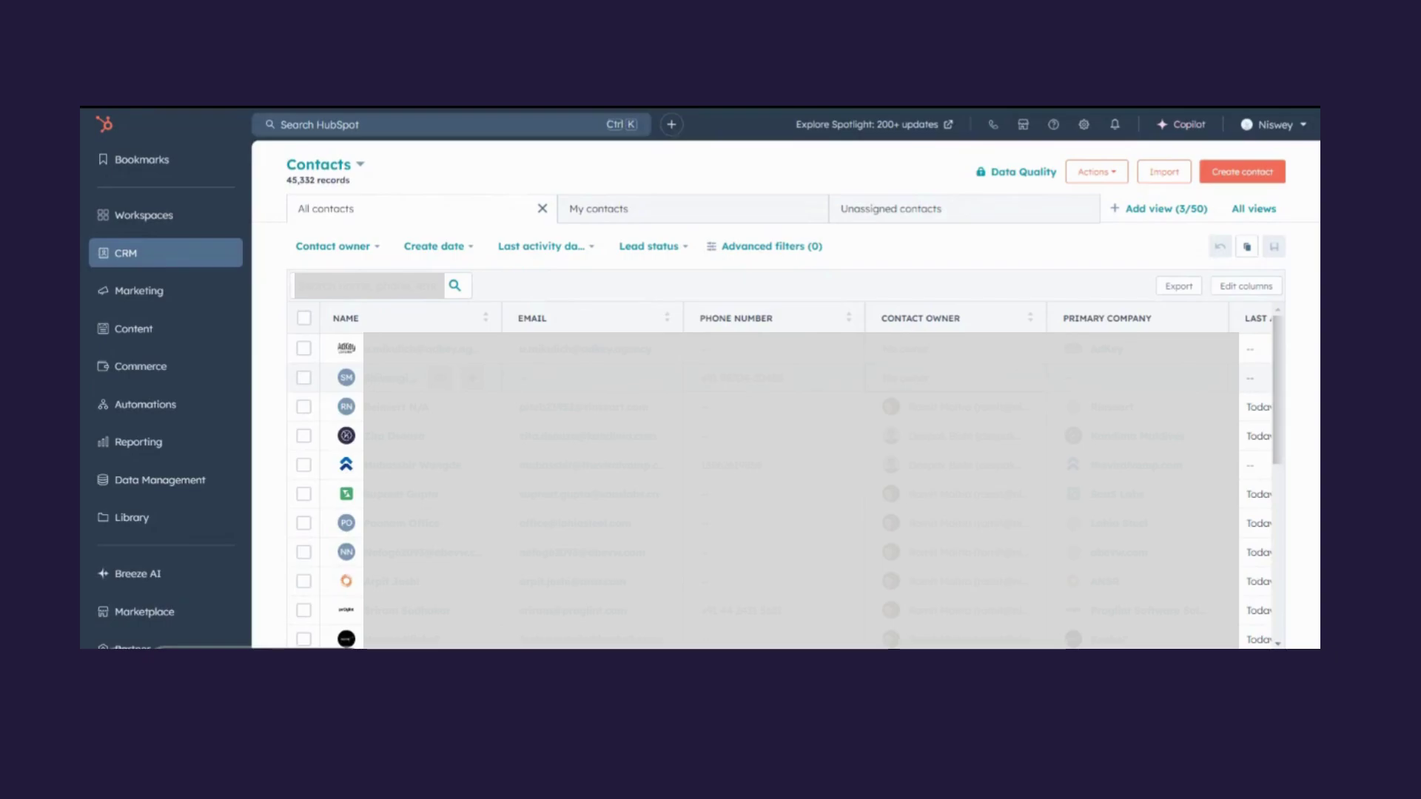
pyautogui.click(370, 286)
pyautogui.write('ankit')
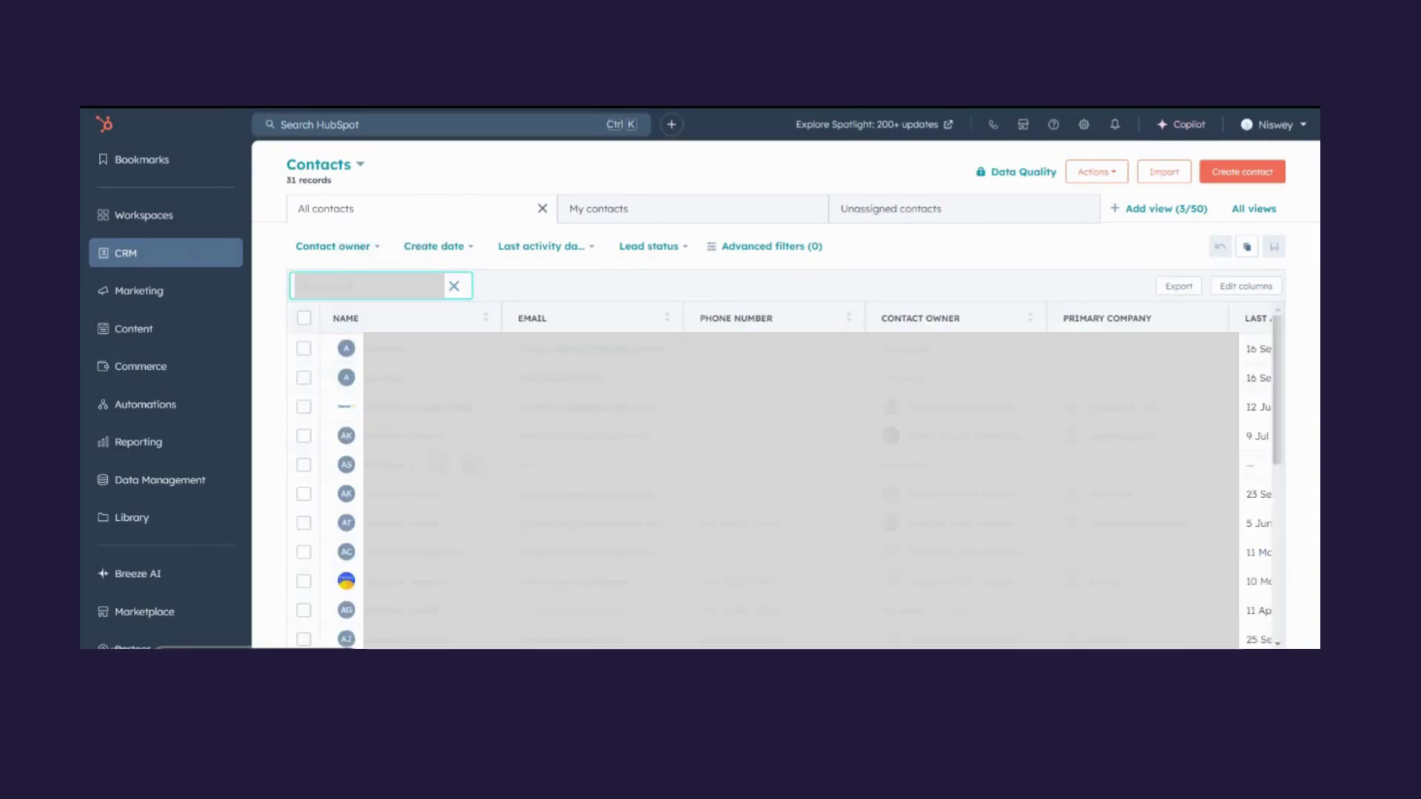
pyautogui.scroll(5, 785, 481)
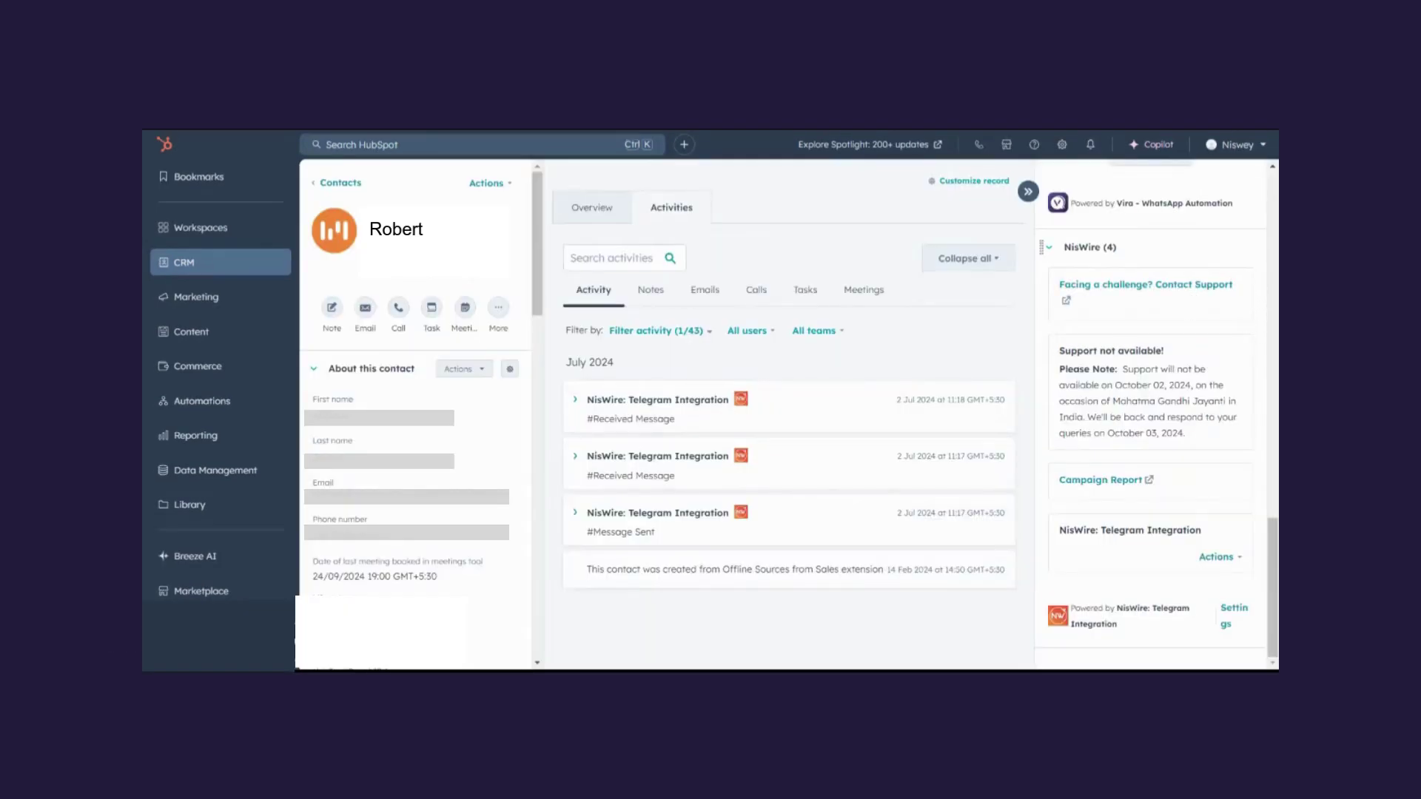
pyautogui.scroll(2, 1176, 385)
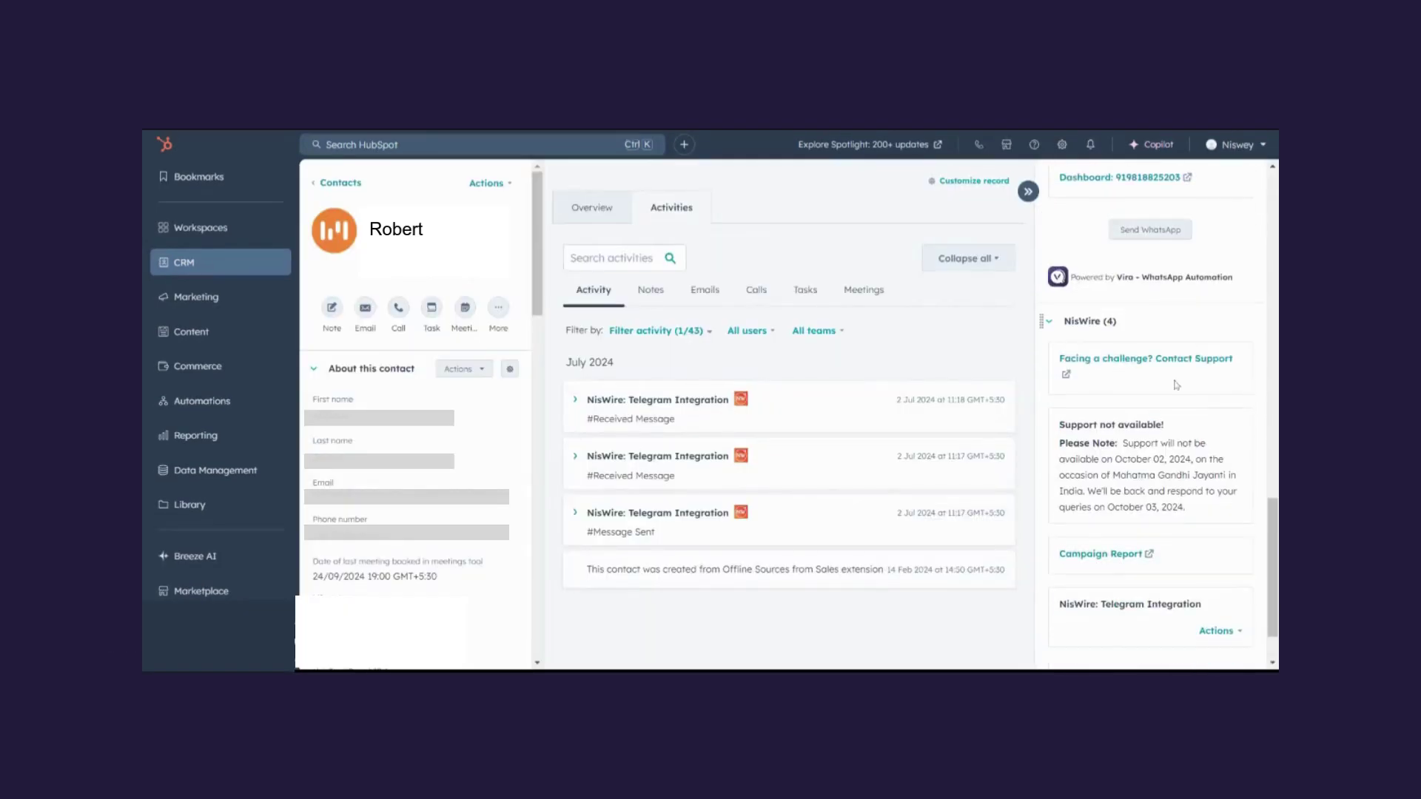
pyautogui.scroll(2, 1177, 385)
pyautogui.scroll(-4, 1177, 385)
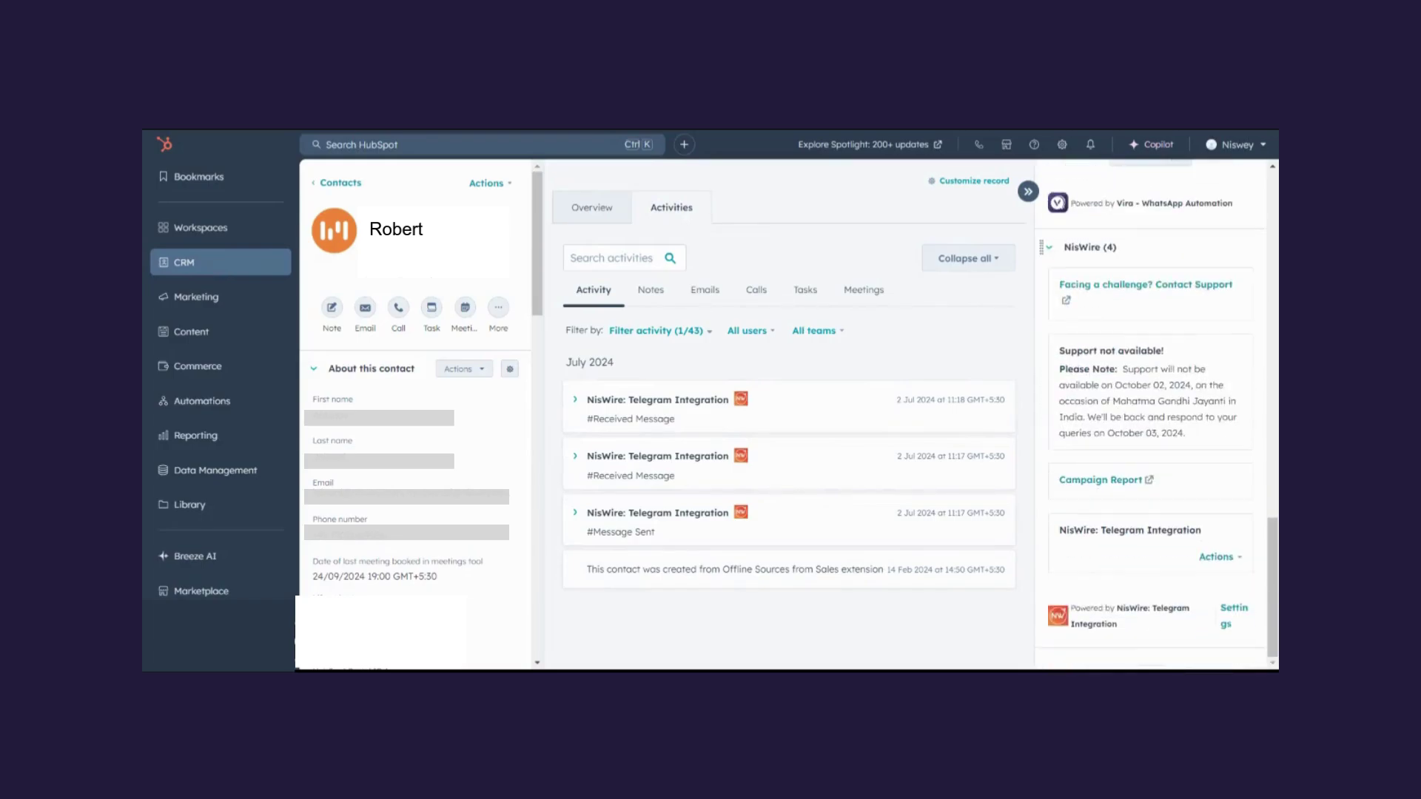
pyautogui.click(1227, 559)
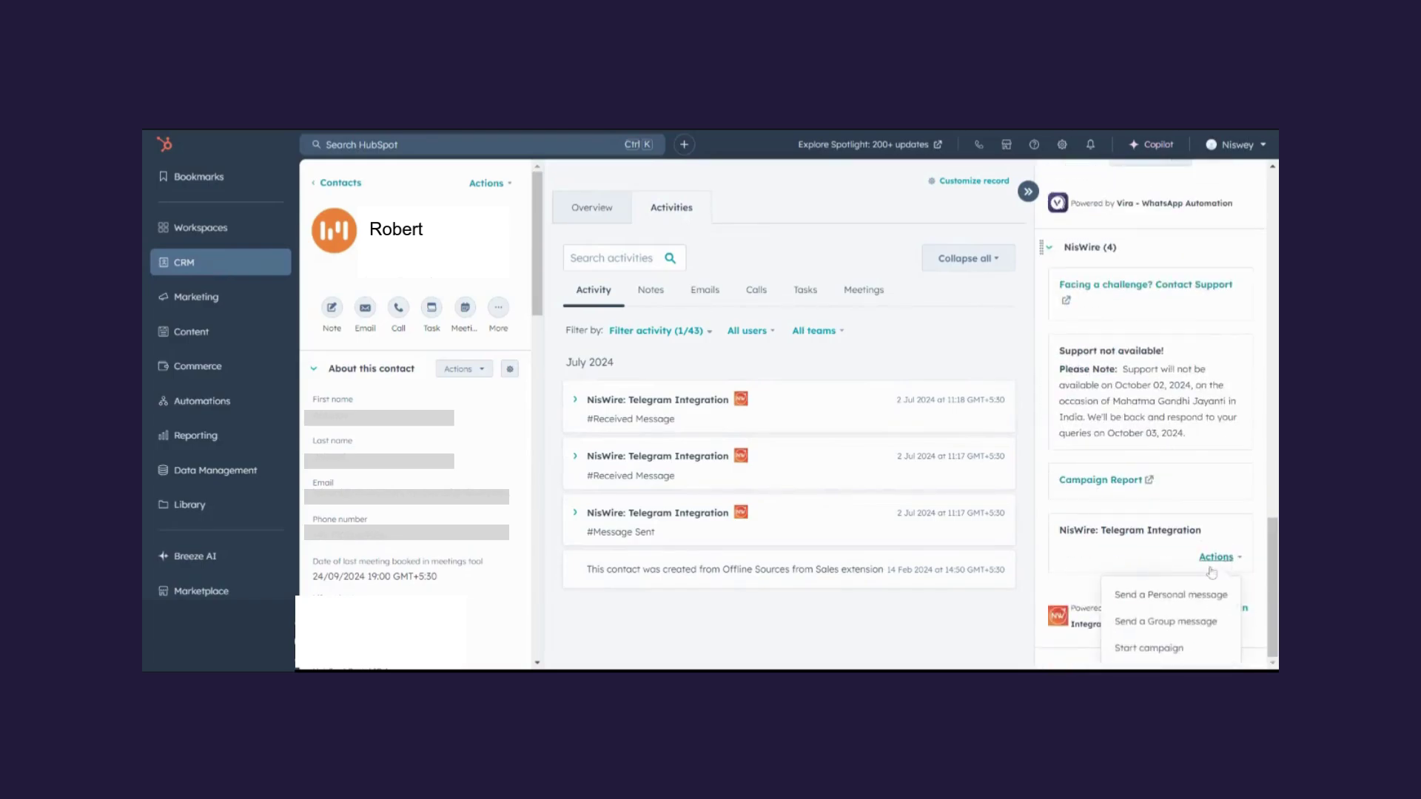
# - Start a group message, view the UX design group chat with its 'hi' message, then close the window
pyautogui.click(1159, 633)
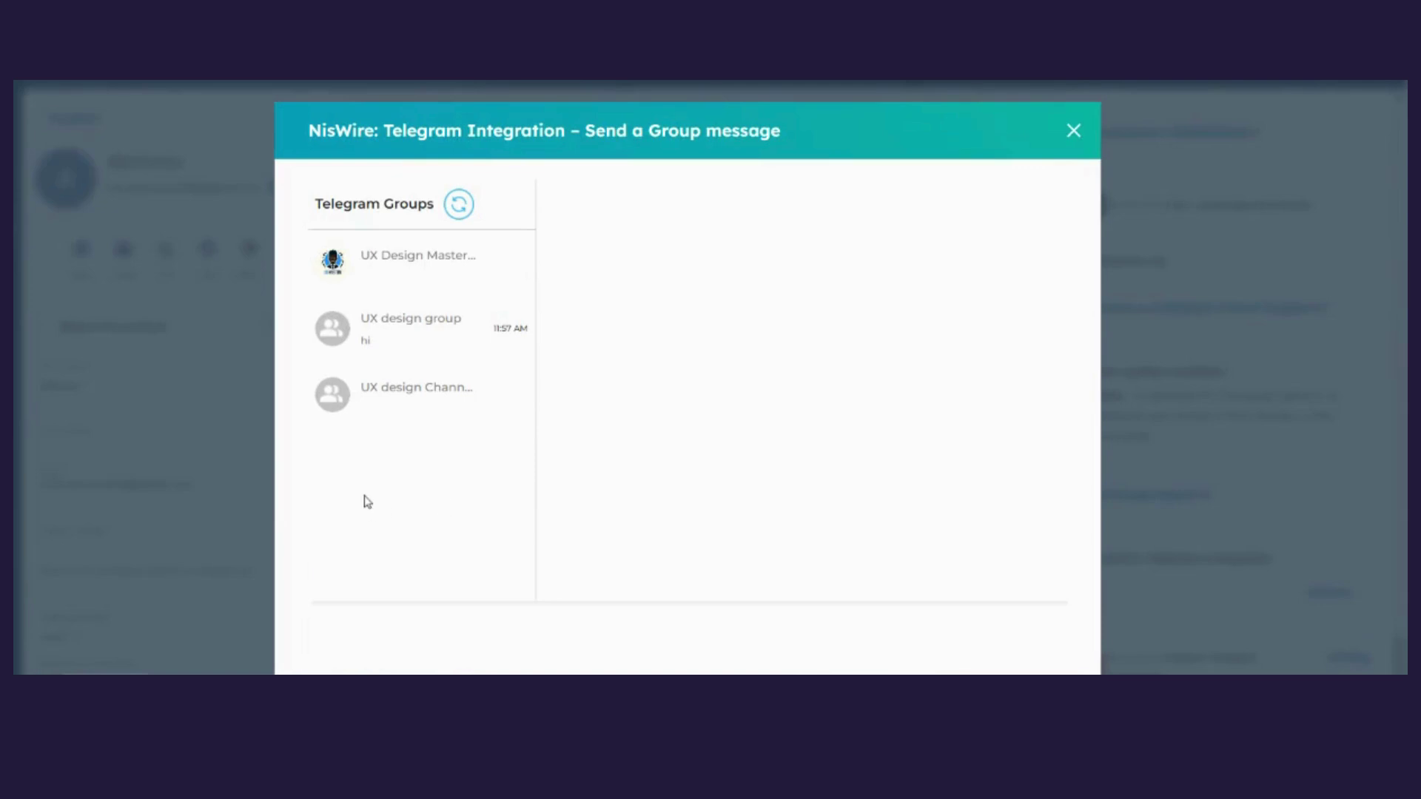
pyautogui.click(421, 344)
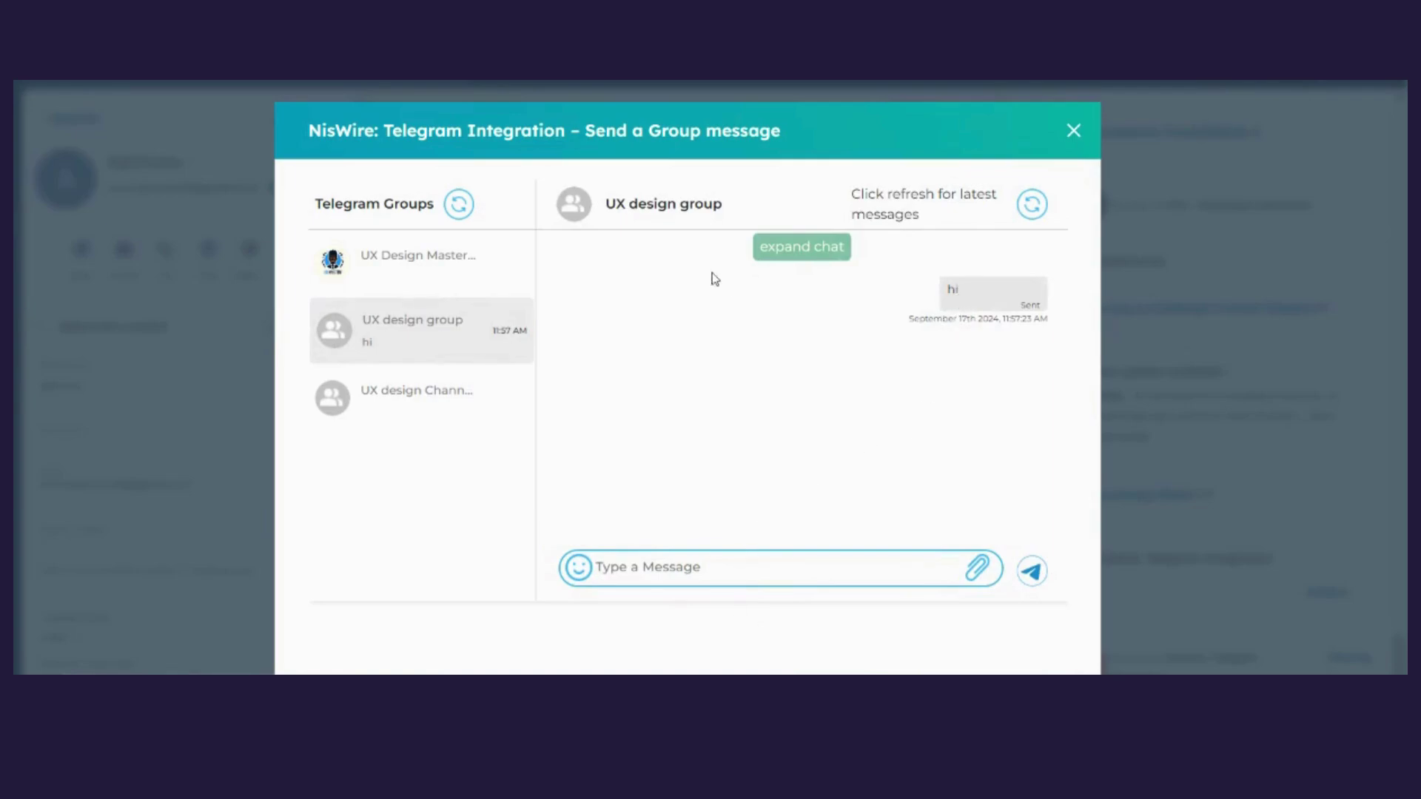
pyautogui.moveTo(608, 203); pyautogui.dragTo(676, 203)
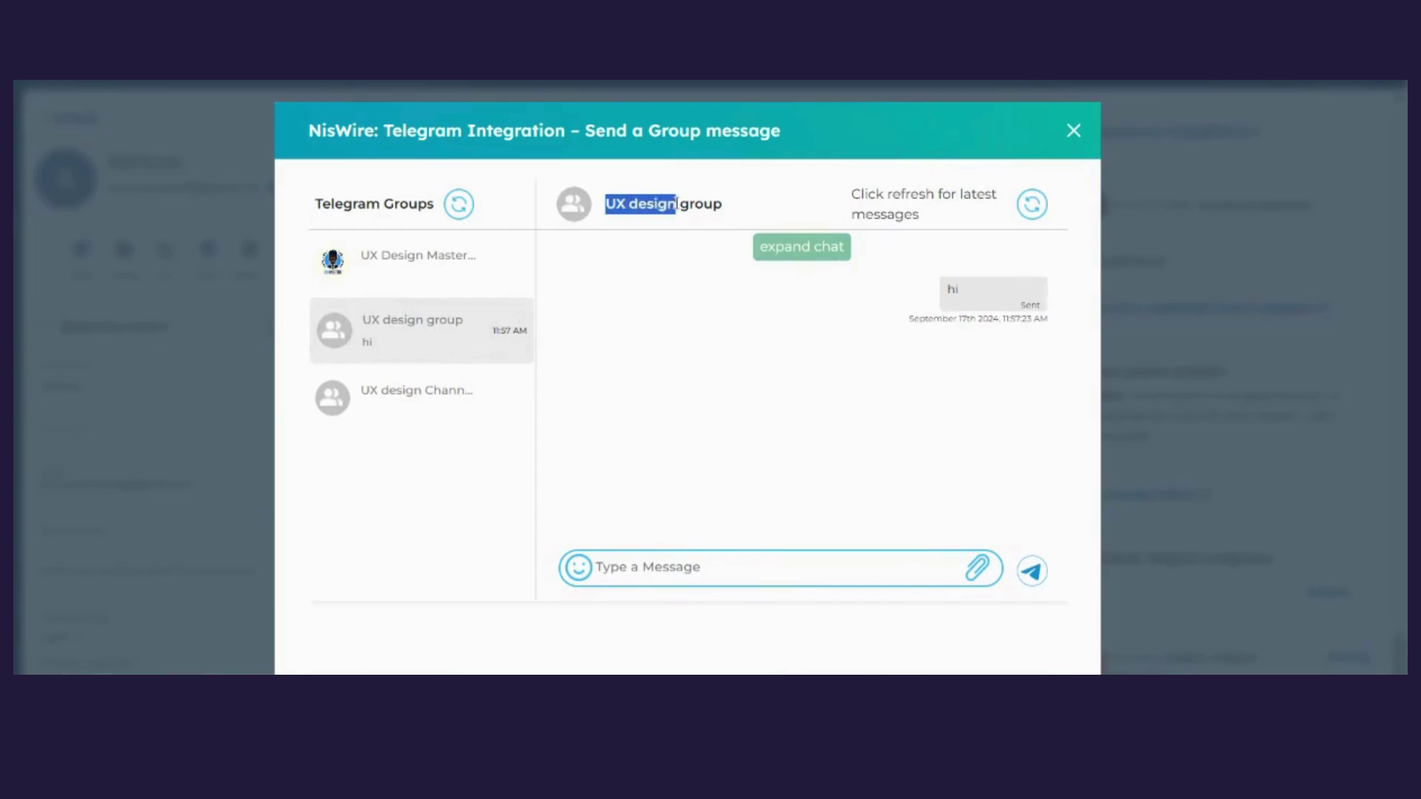
pyautogui.click(1073, 133)
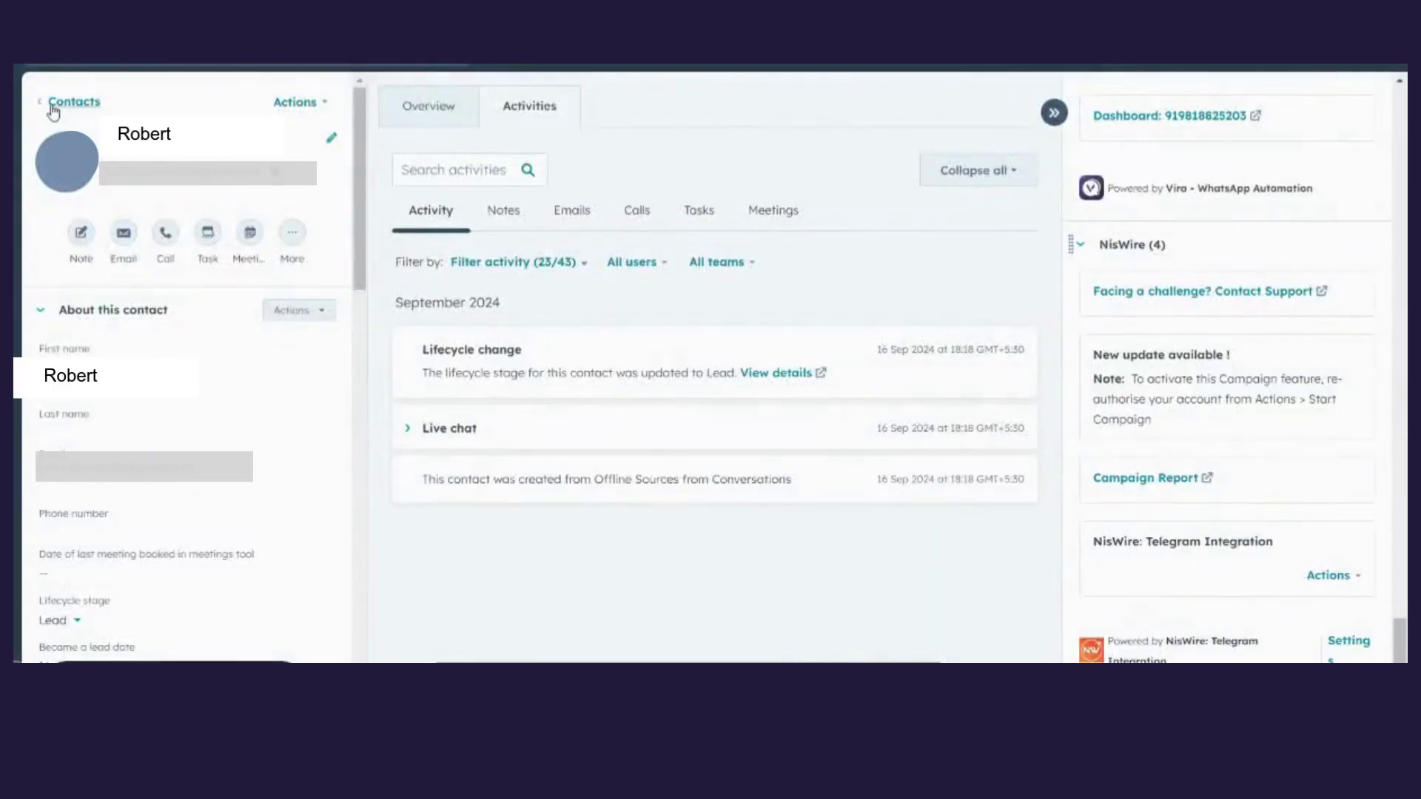
# - Search all contacts for 'ux design' and open the UX design group record
pyautogui.click(57, 96)
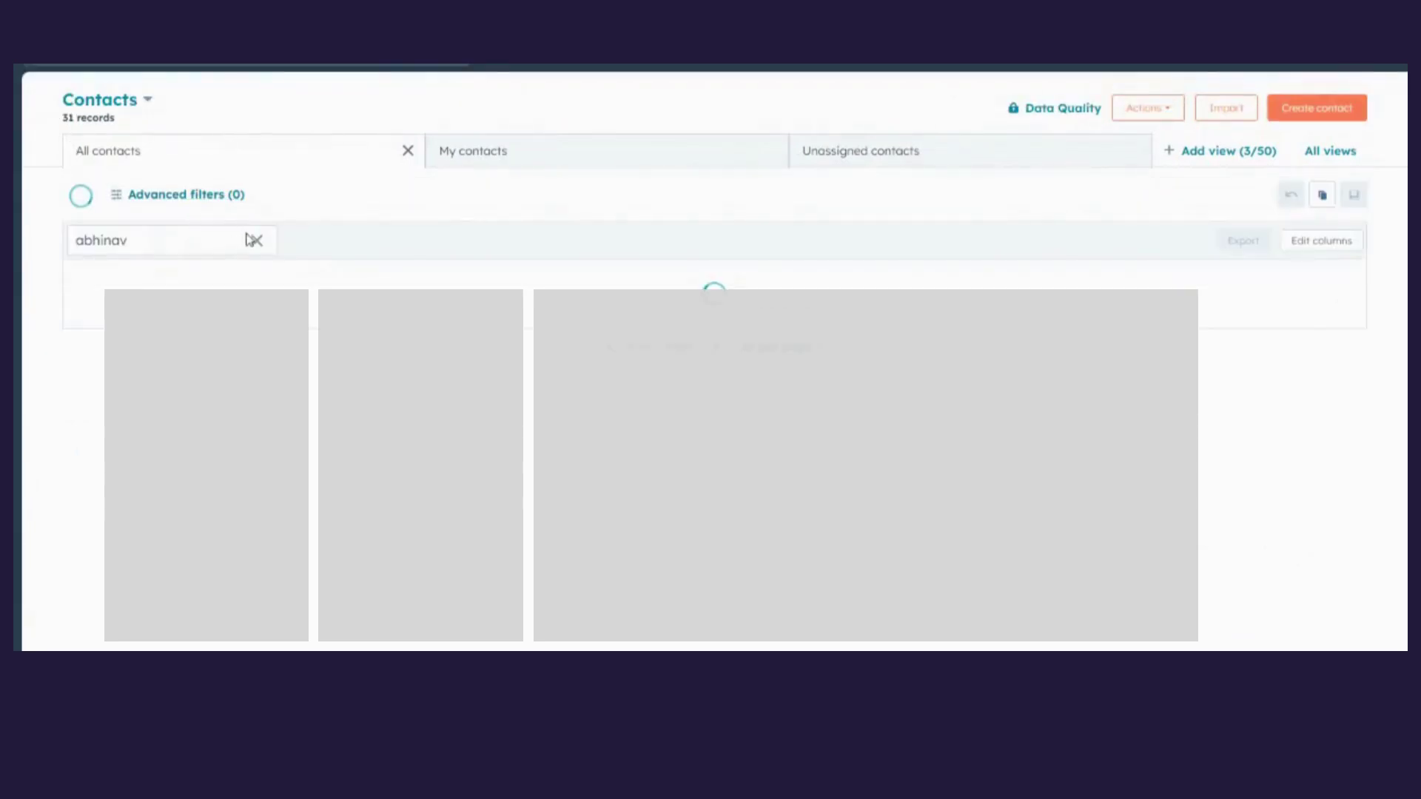
pyautogui.click(121, 244)
pyautogui.write('u')
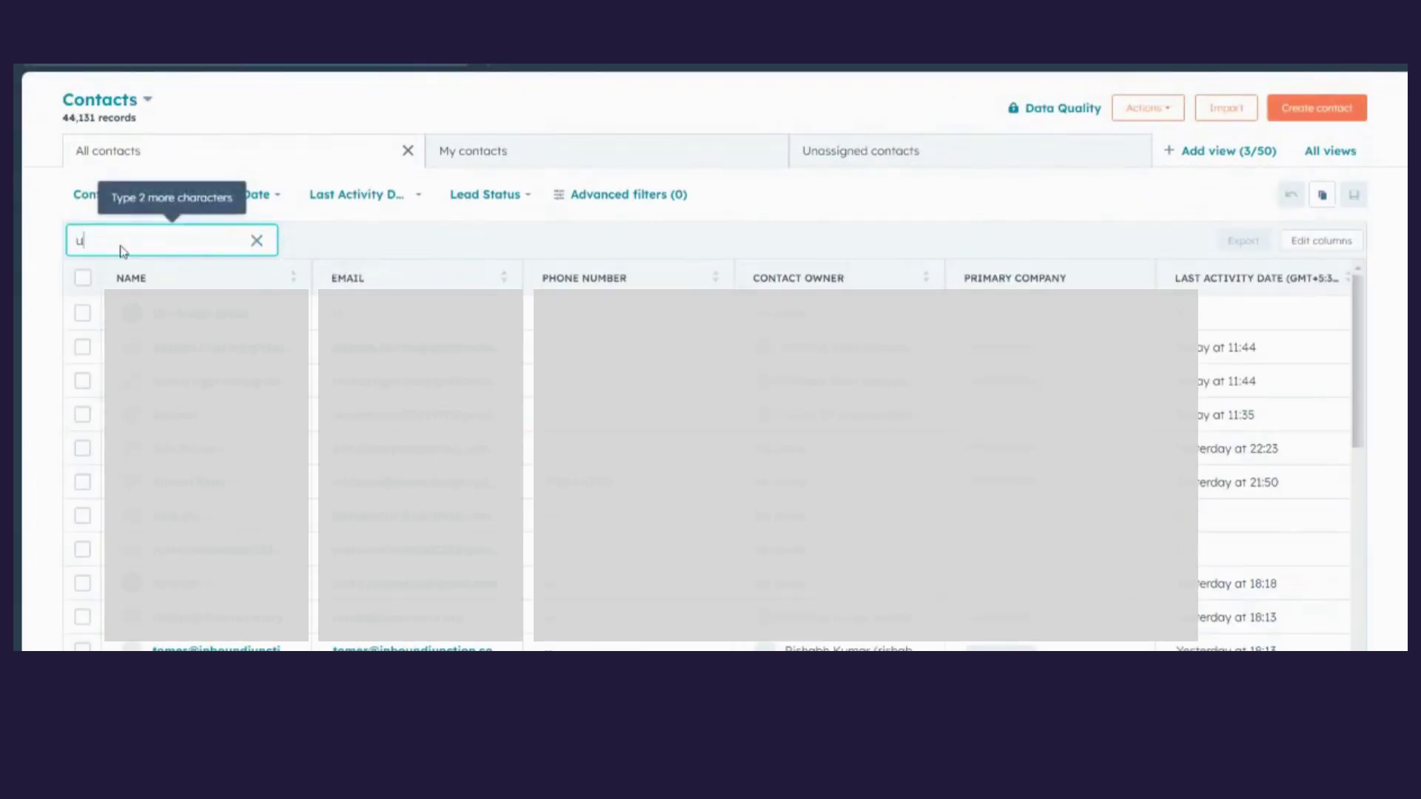
pyautogui.write('x design')
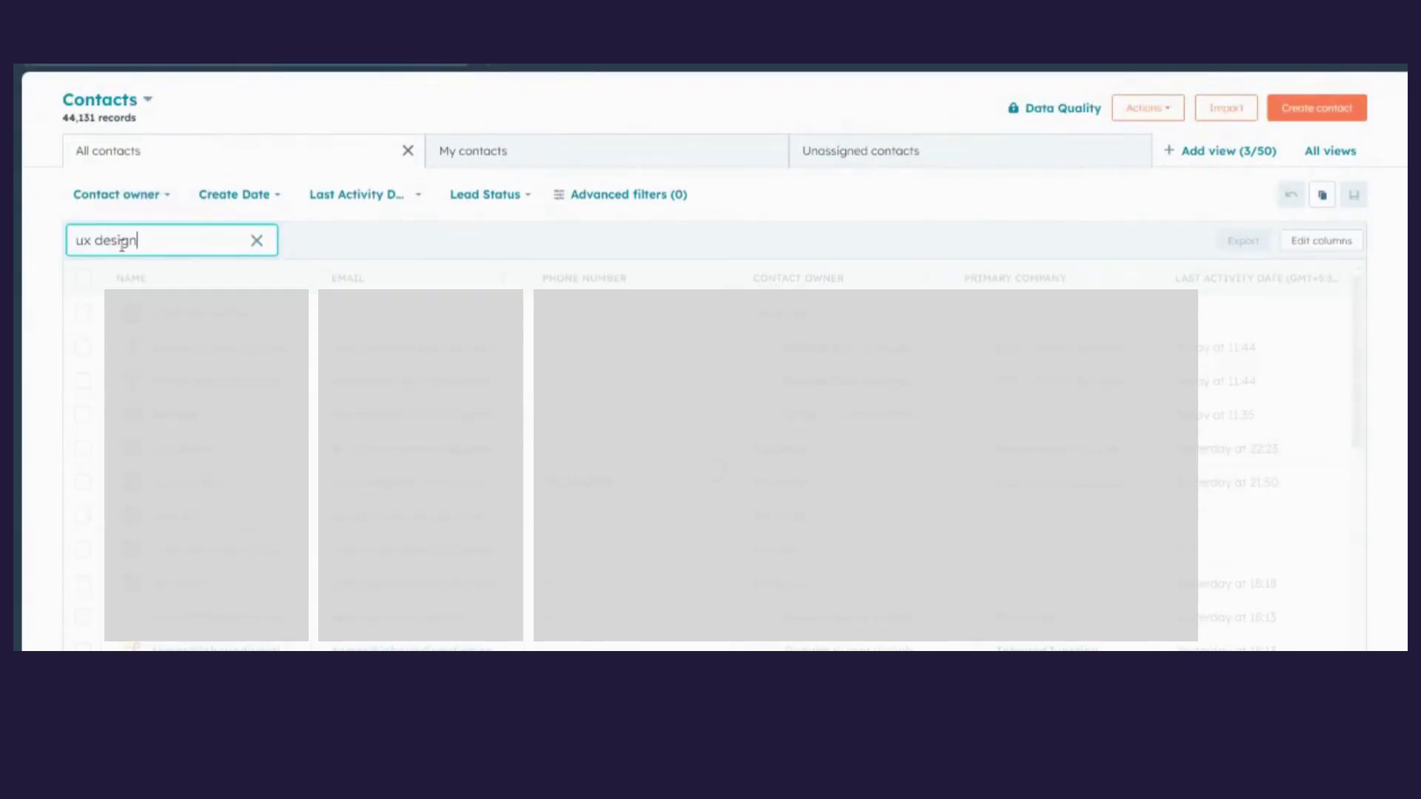
pyautogui.click(177, 314)
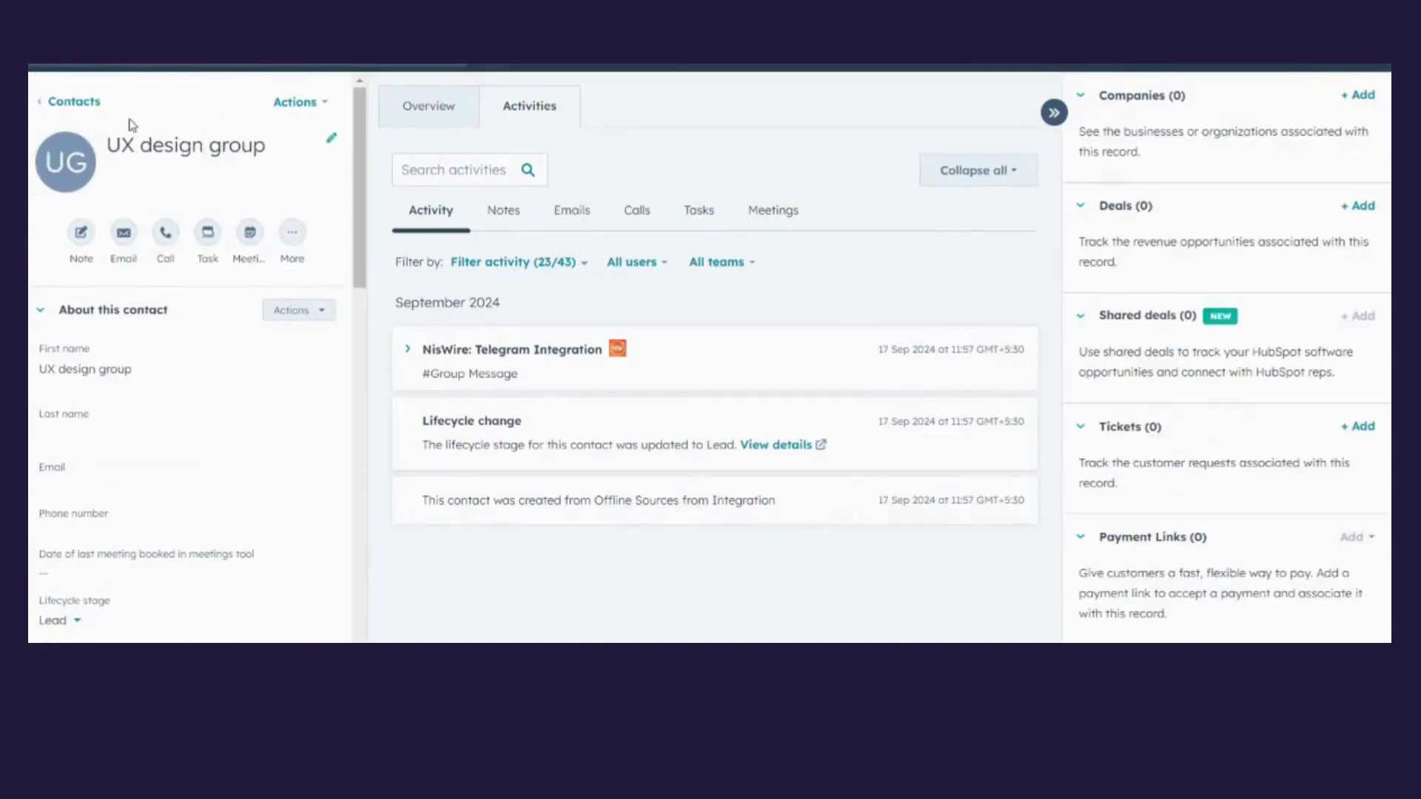
# - Expand the Telegram group-message activity (Message: hi, Media: false) and show the group's NisWire Actions
pyautogui.tripleClick(130, 145)
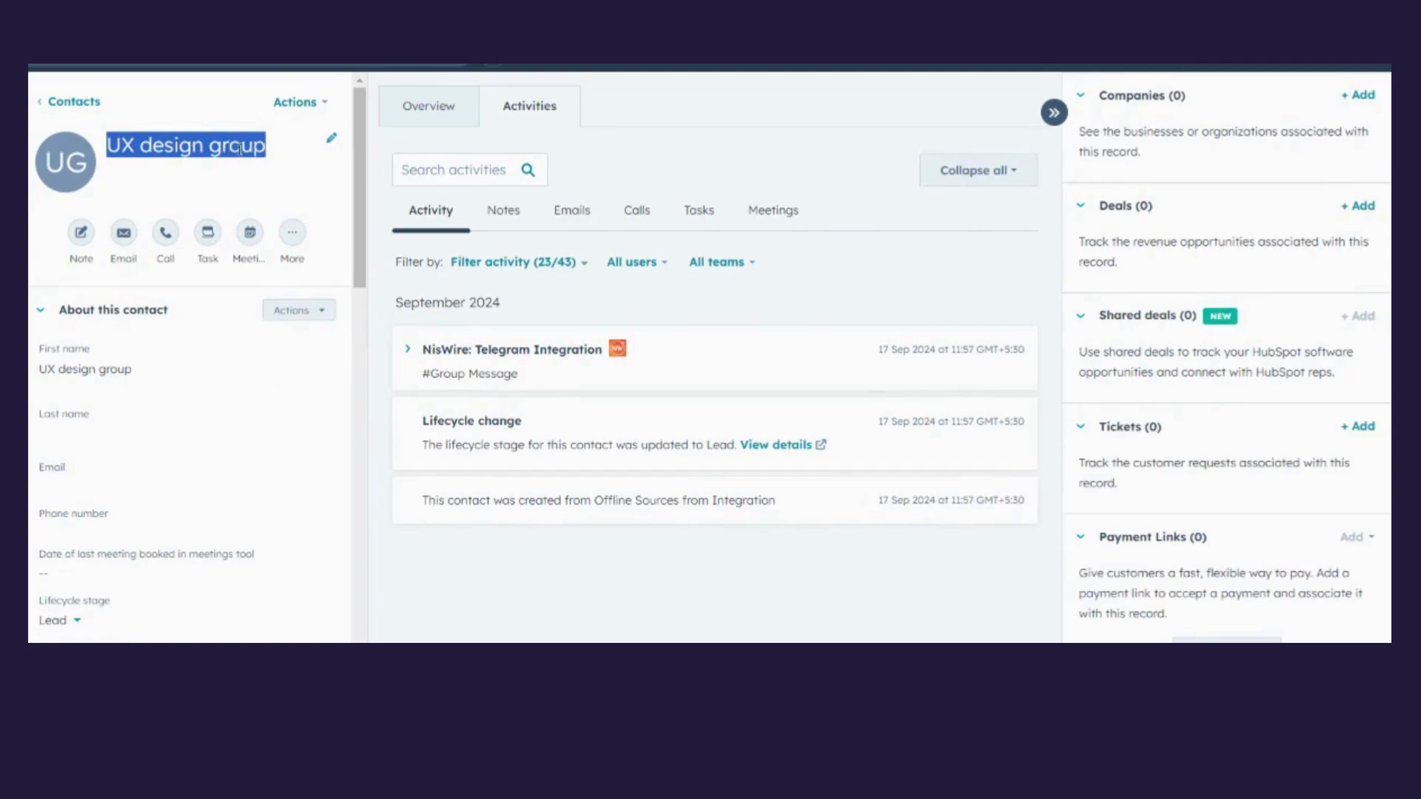
pyautogui.click(385, 360)
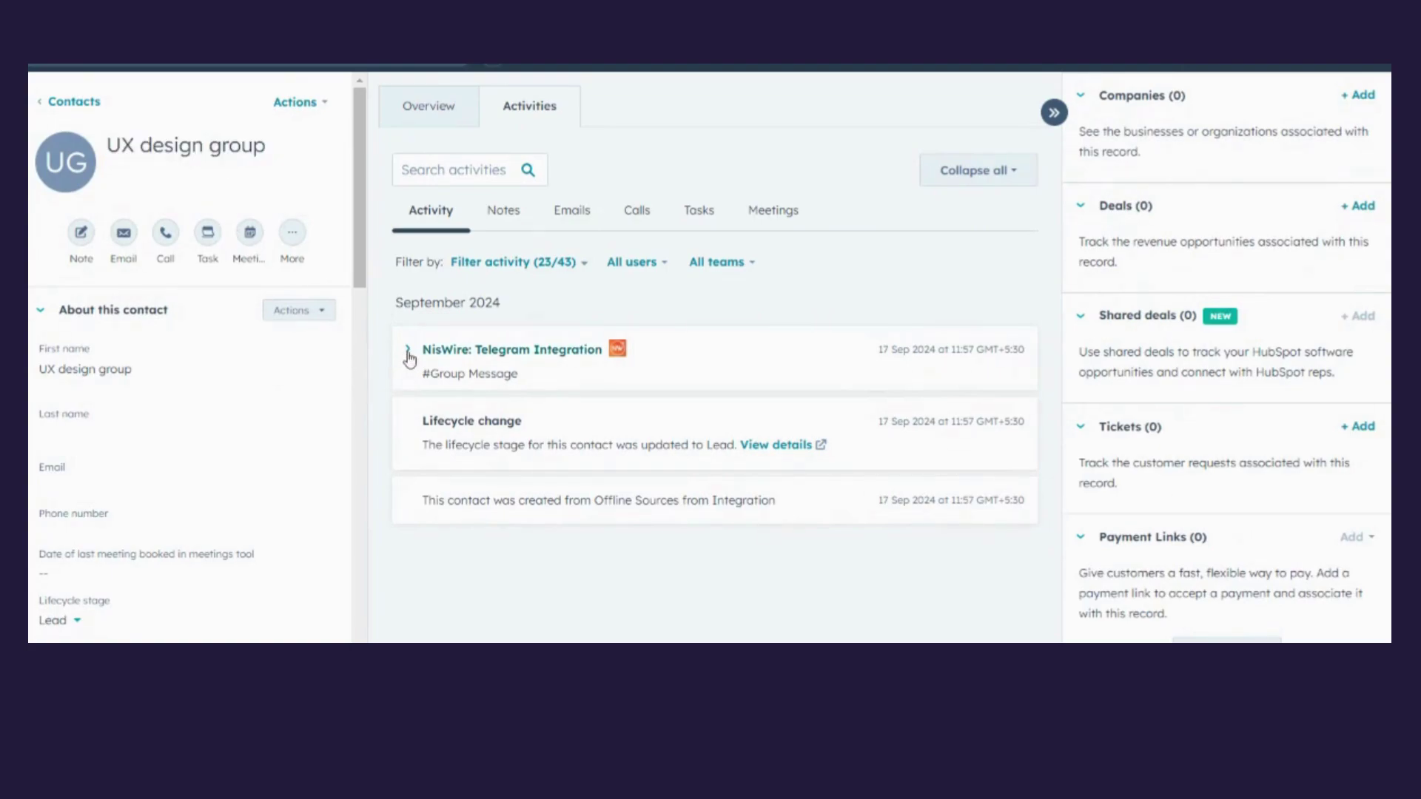
pyautogui.click(407, 354)
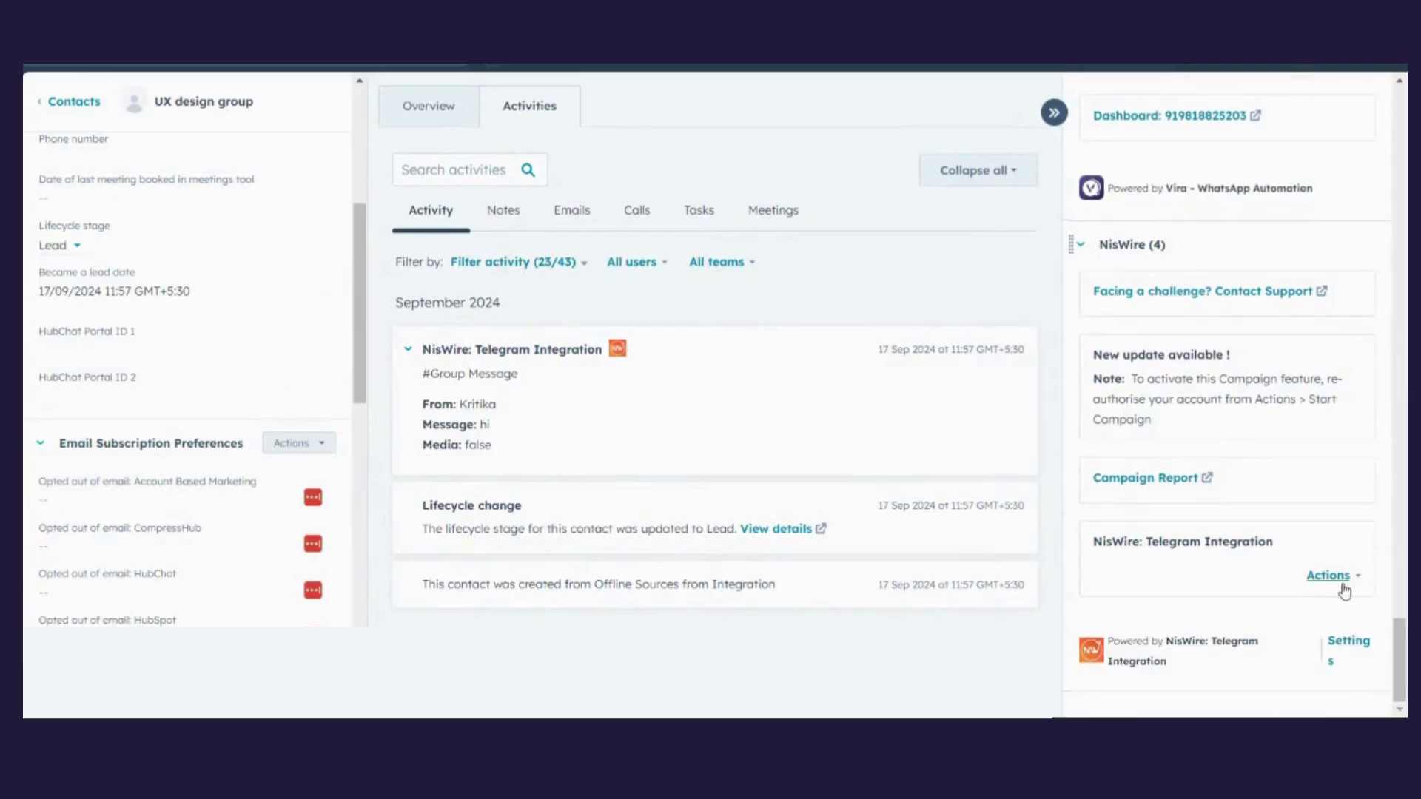
pyautogui.click(1341, 585)
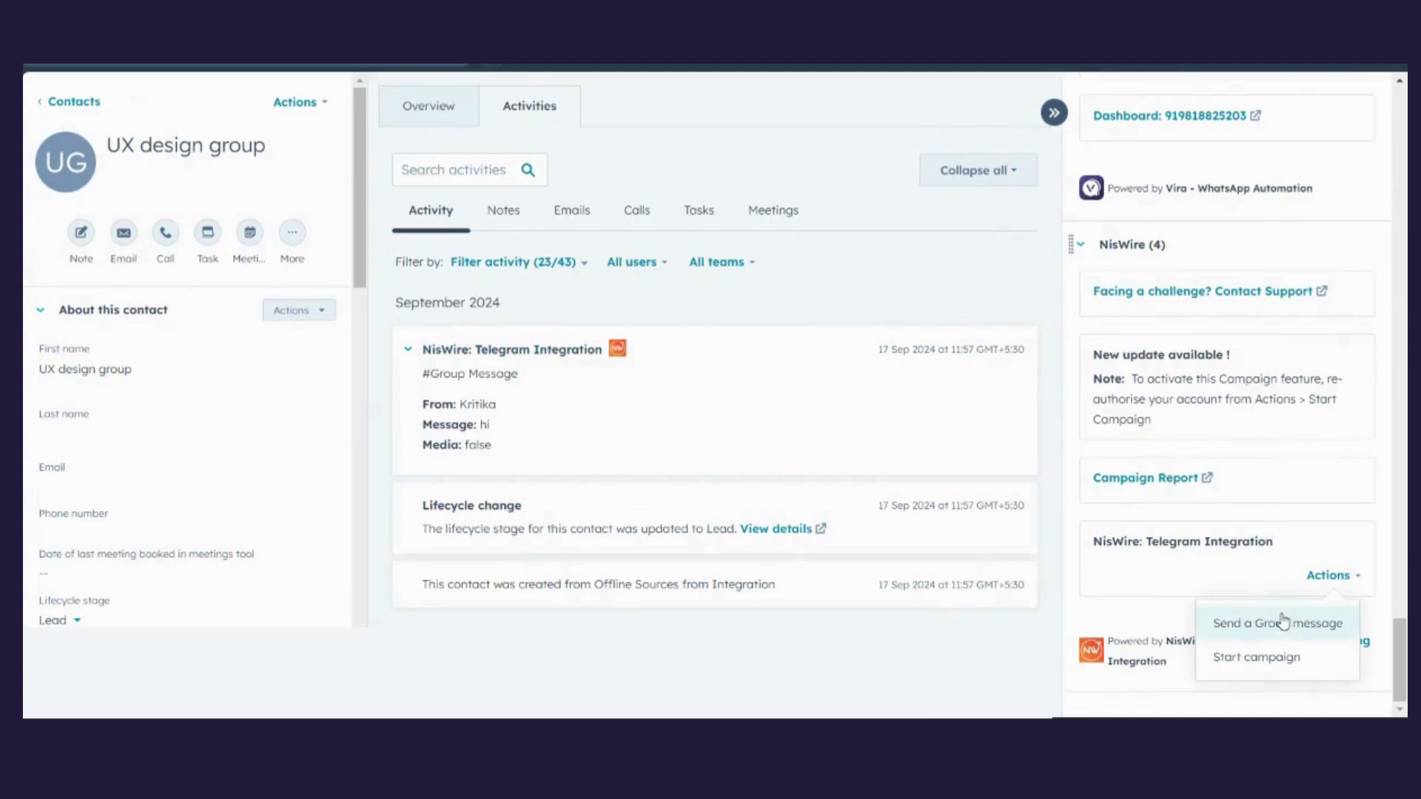
# - Close the NisWire Actions dropdown without choosing an action
pyautogui.click(552, 482)
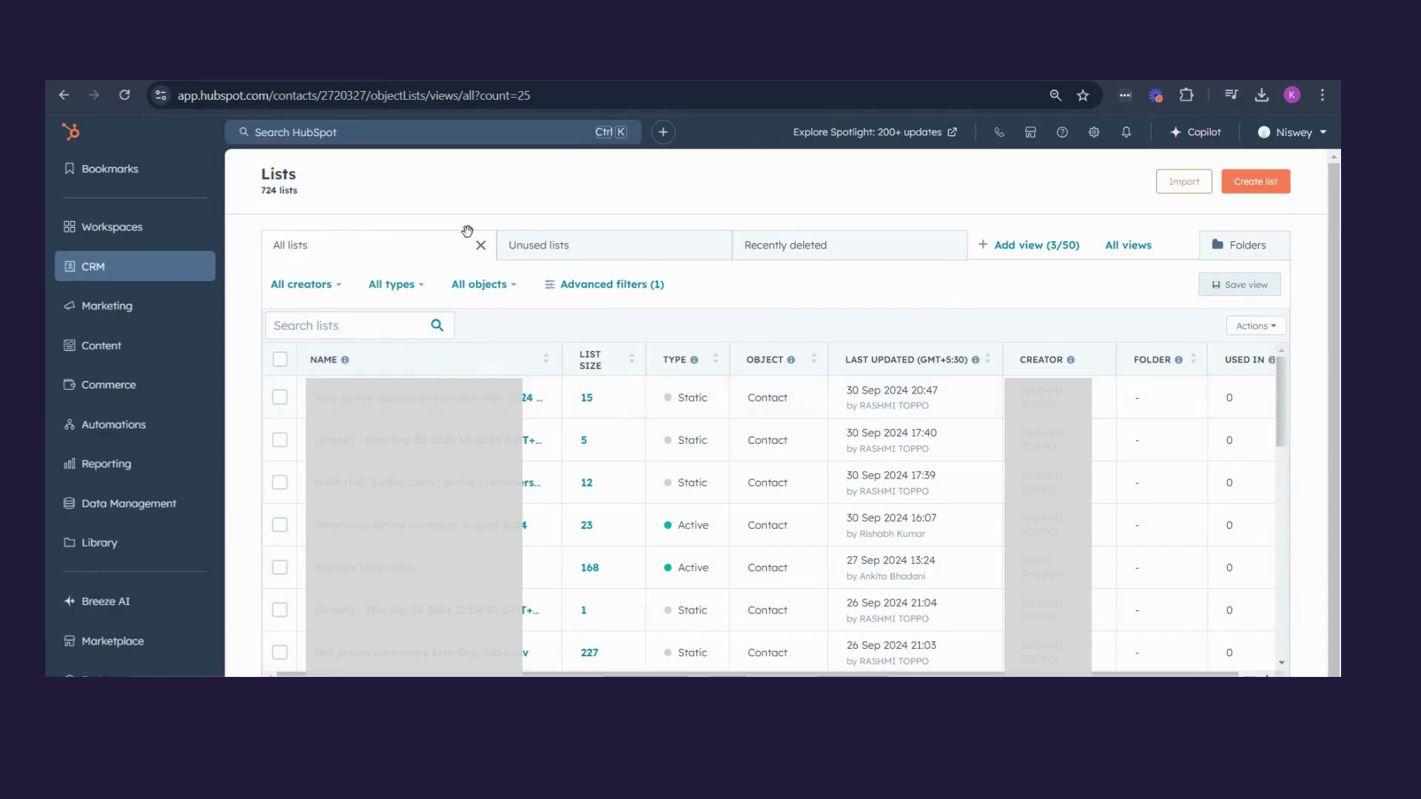
# - Try the Lists page's Advanced filters and Add filter, close the panel, then go to contacts search
pyautogui.click(200, 268)
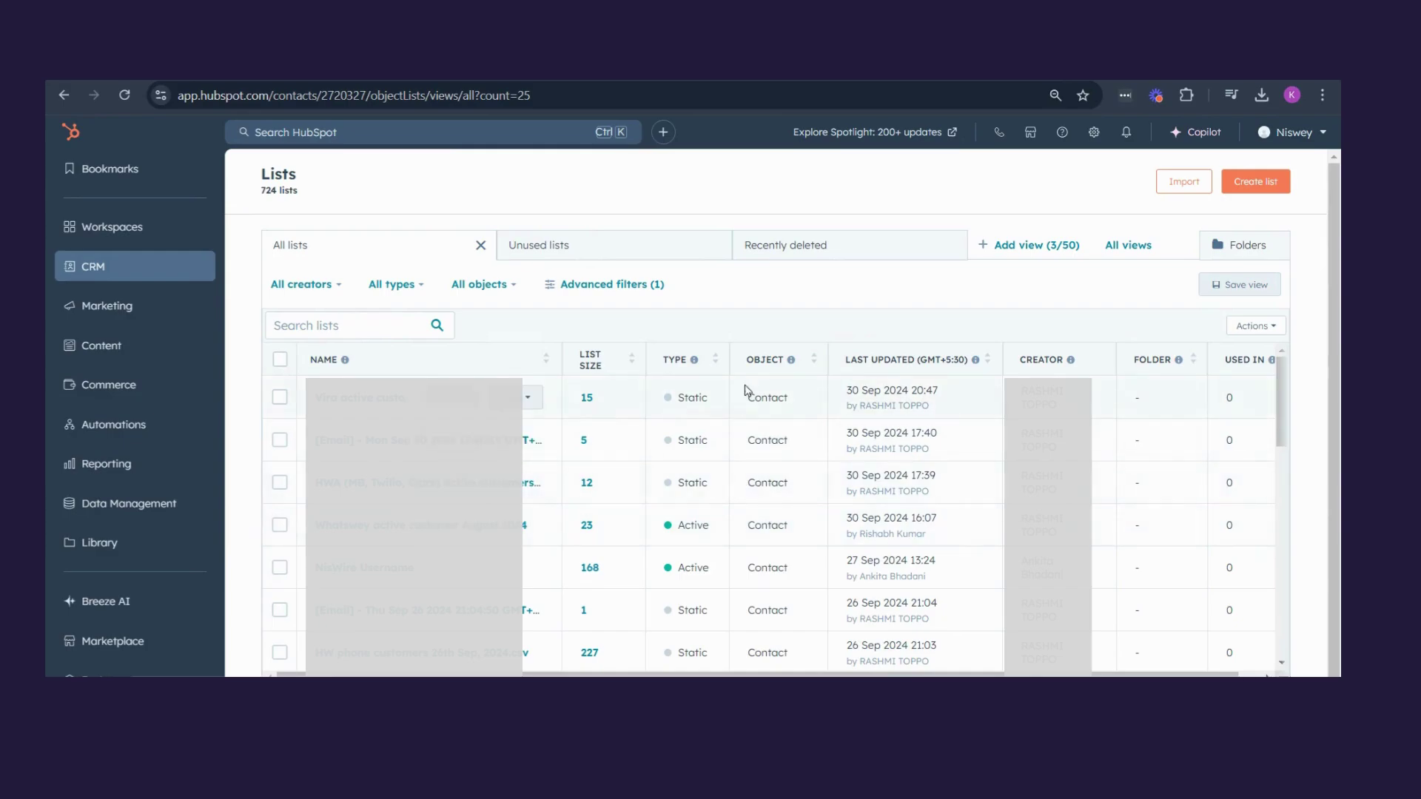
pyautogui.click(587, 286)
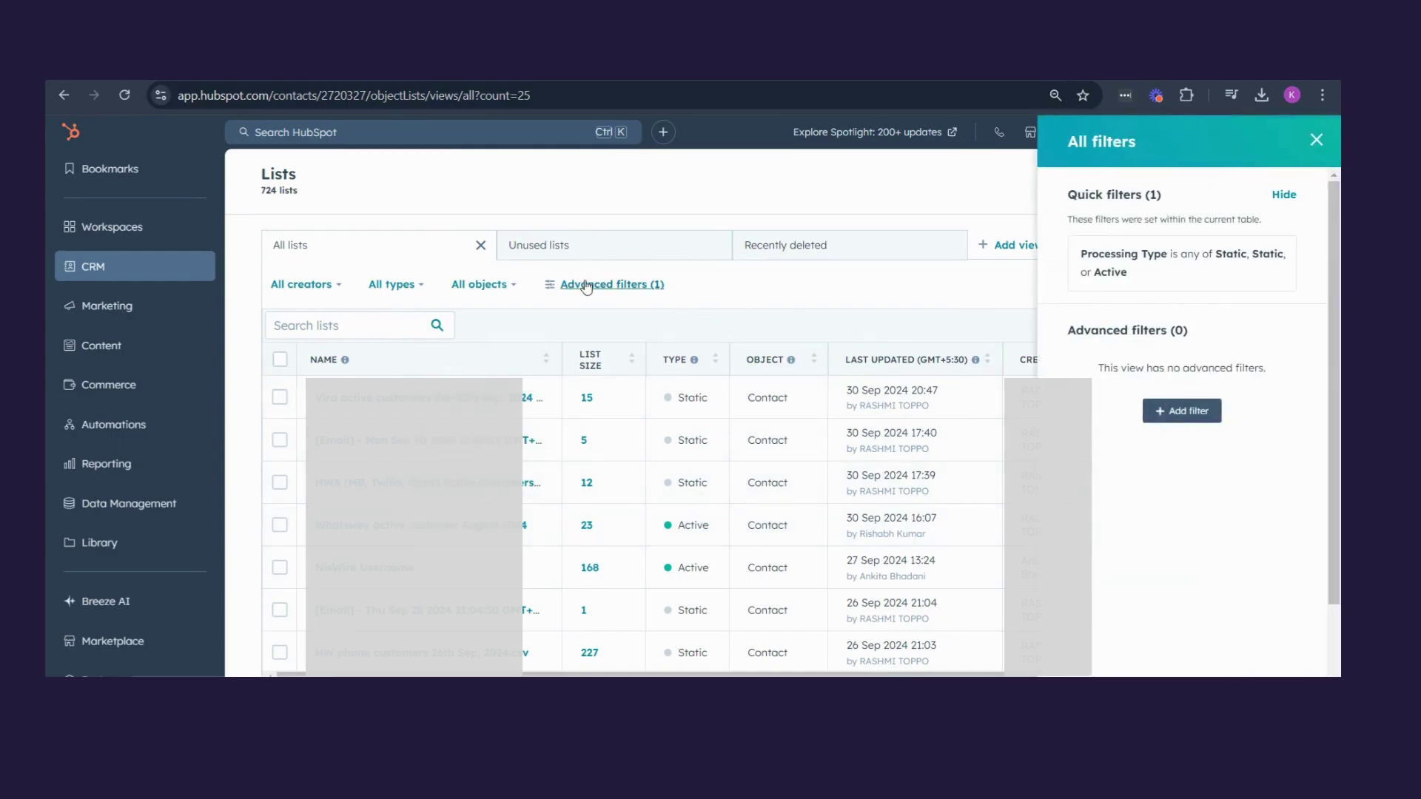
pyautogui.click(1181, 410)
pyautogui.scroll(-4, 1155, 418)
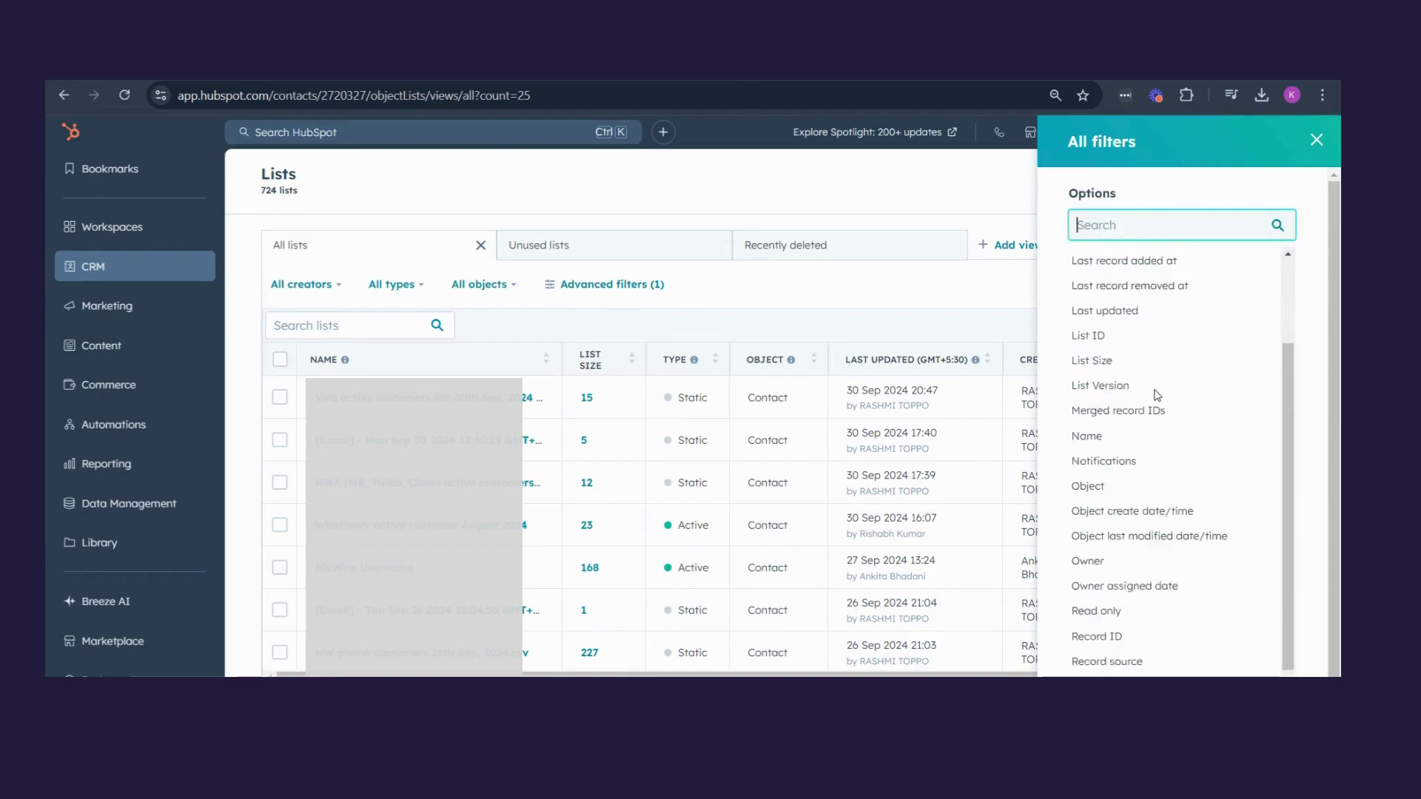
pyautogui.click(1316, 140)
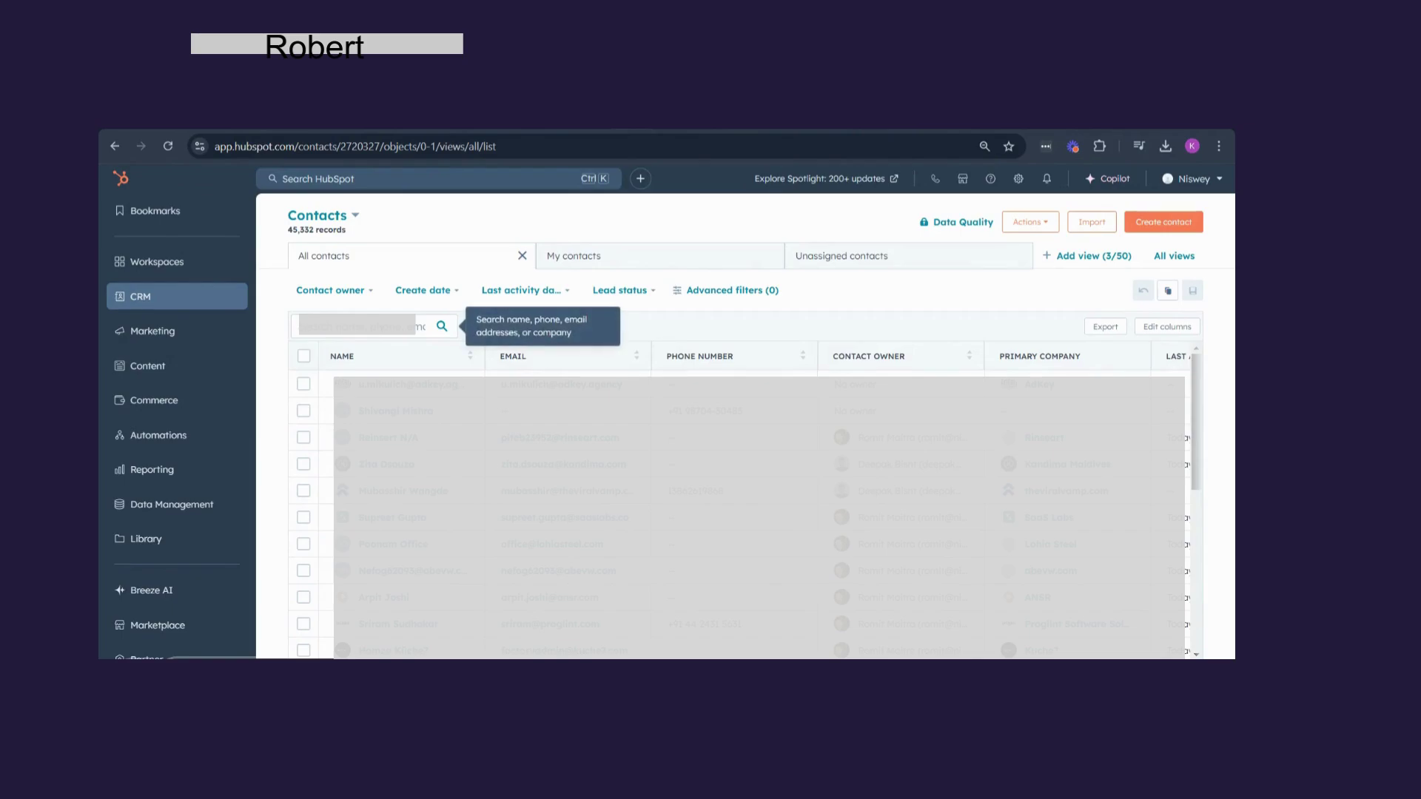
pyautogui.click(356, 326)
# - Look up the contact by name and start a NisWire Telegram campaign from their record
pyautogui.write('Robert')
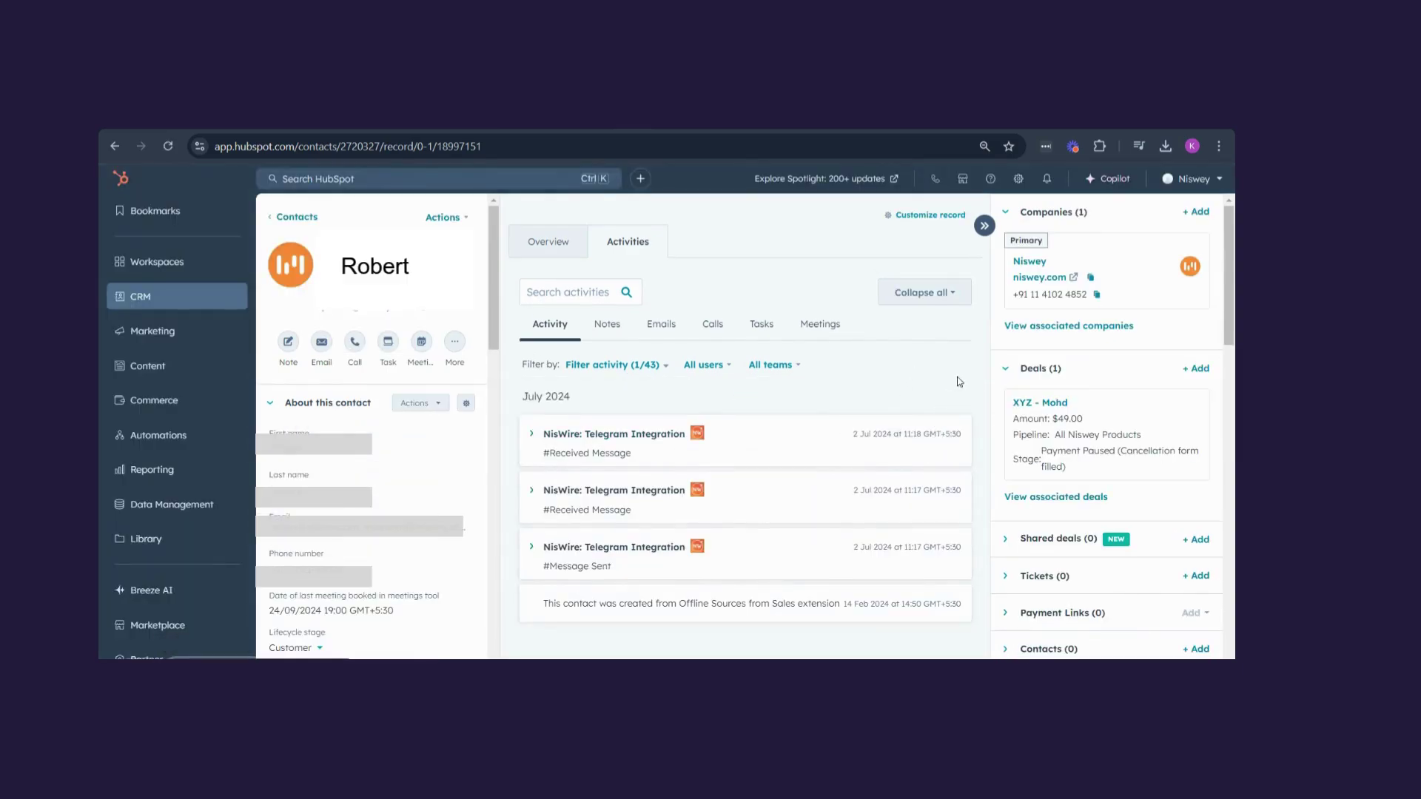
pyautogui.scroll(-5, 1117, 317)
pyautogui.scroll(-6, 1117, 317)
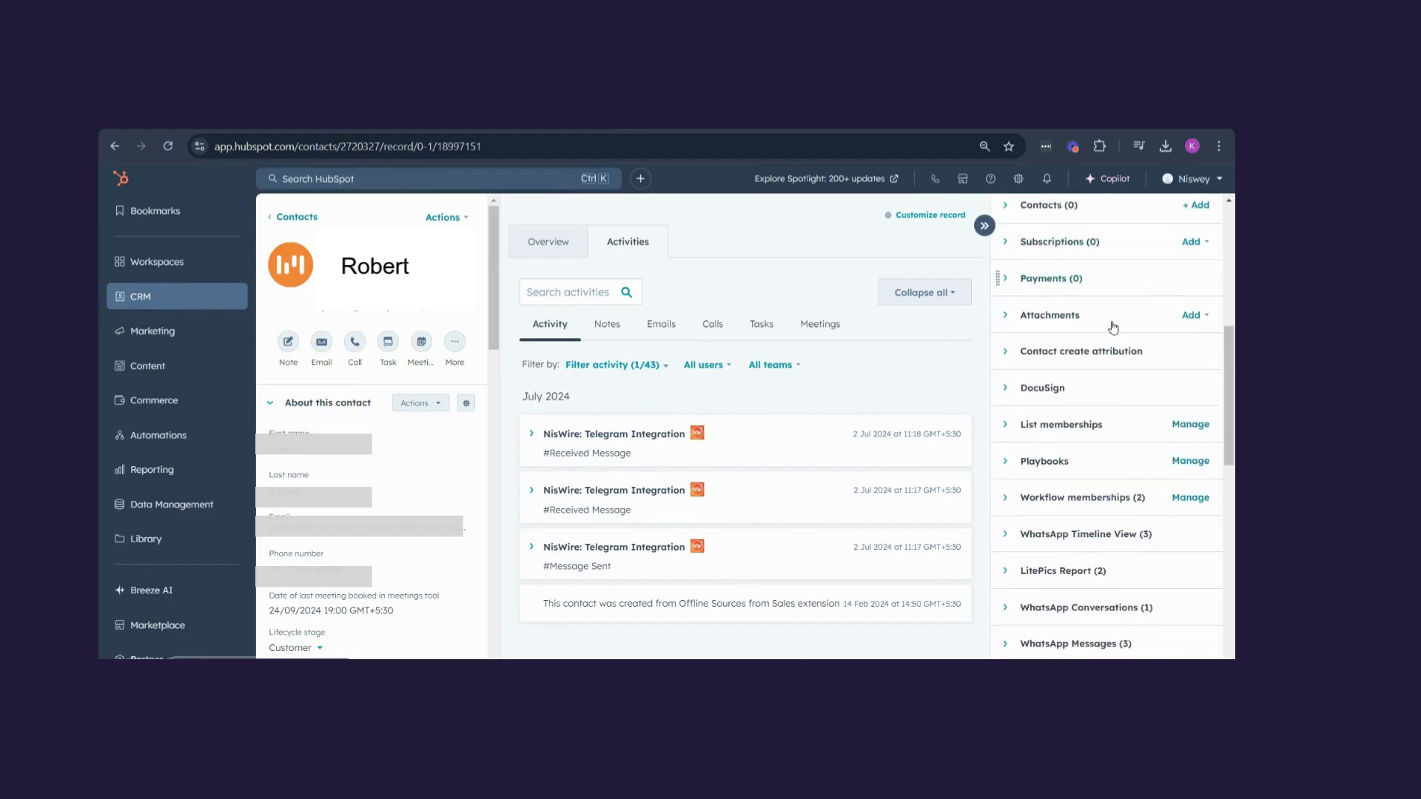
pyautogui.scroll(-6, 1112, 340)
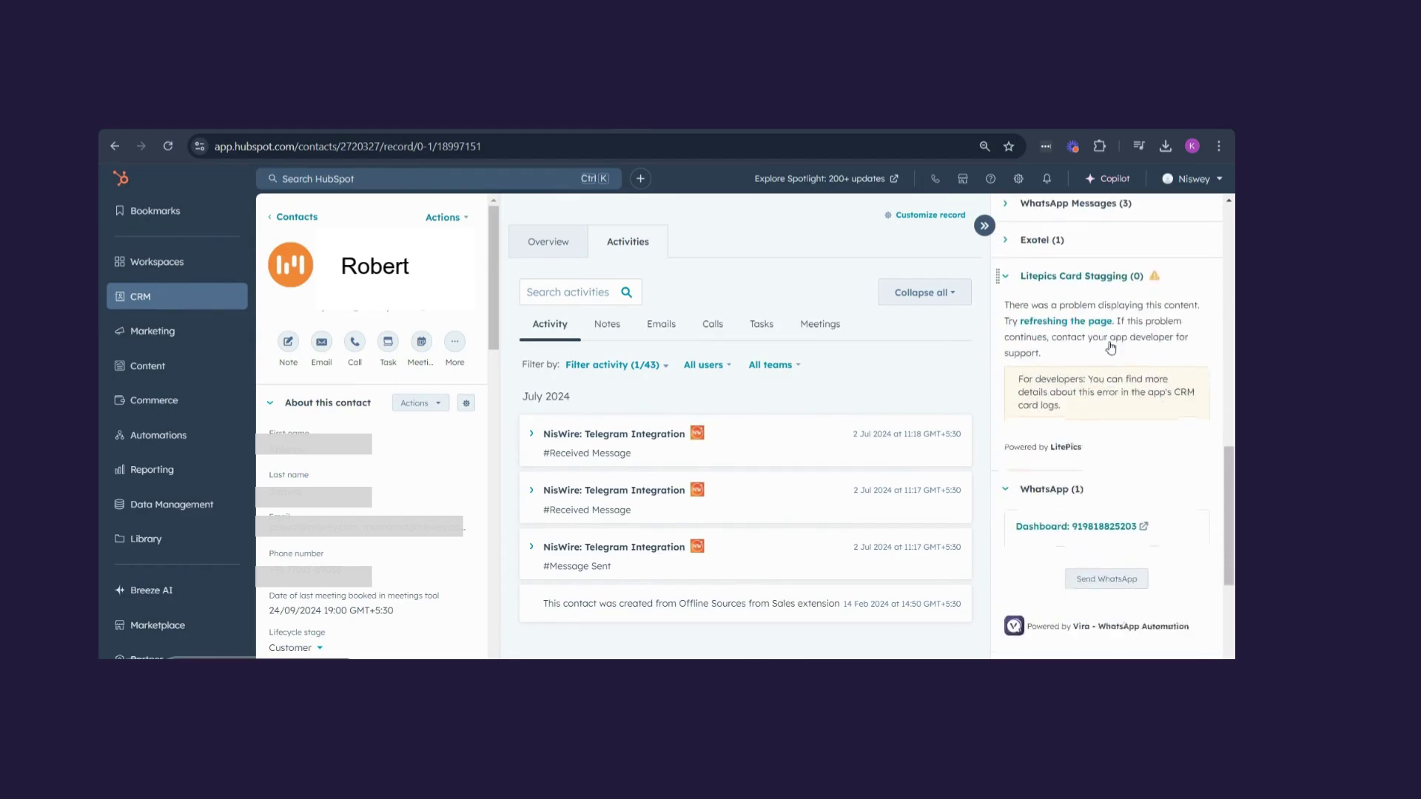
pyautogui.scroll(-1, 1087, 422)
pyautogui.click(1175, 606)
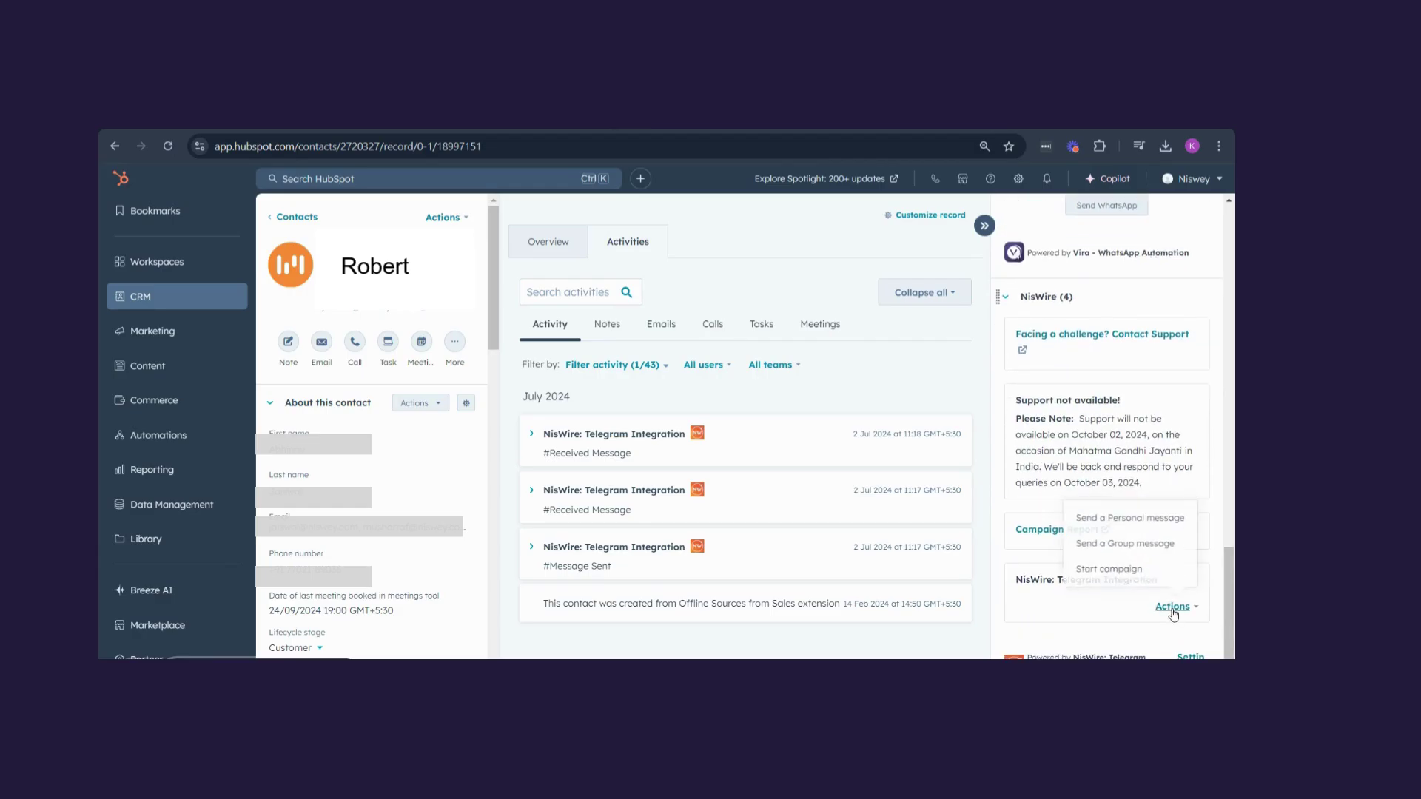
pyautogui.click(1105, 569)
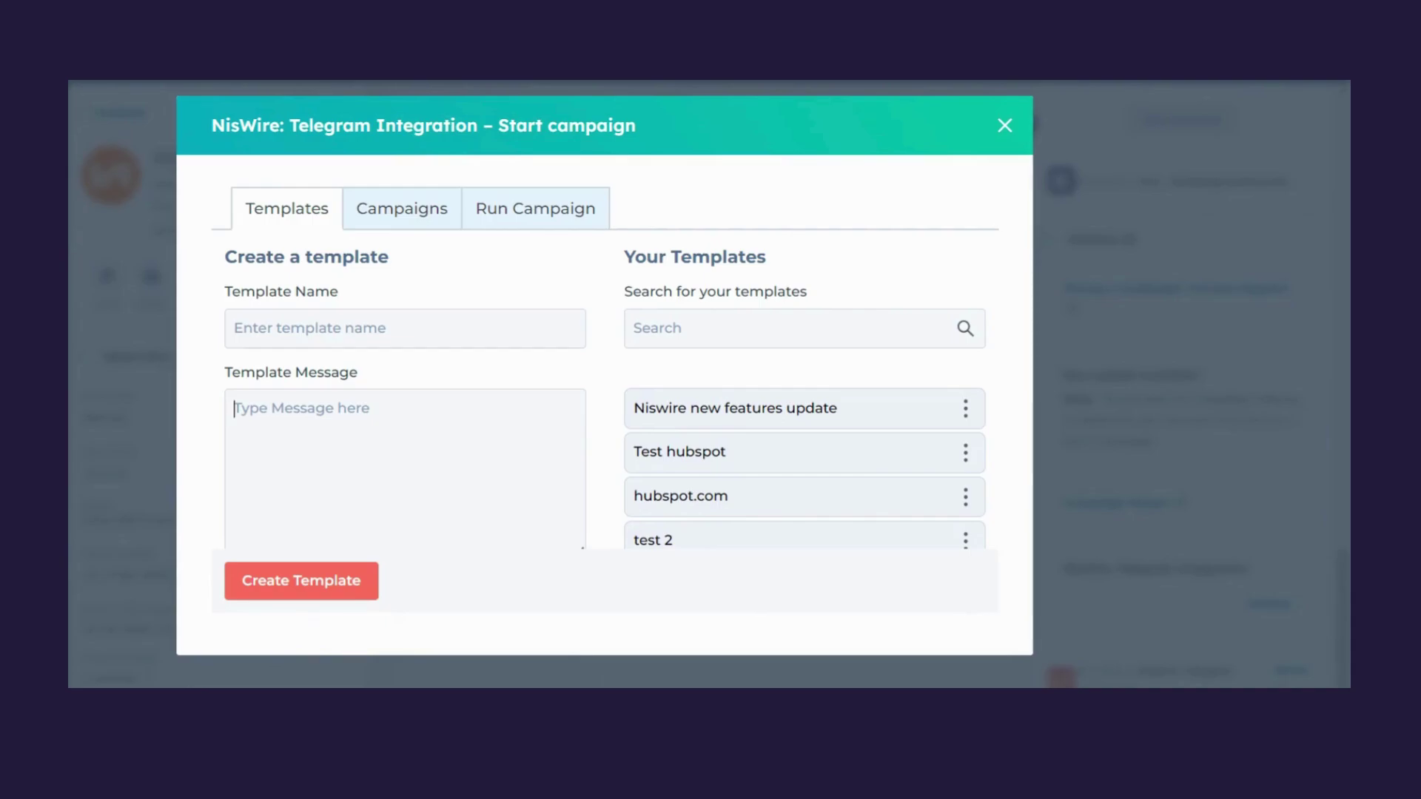
# - Save the Hubspot campaign template with a First Name token and 'This is a test campaign', then open Run Campaign
pyautogui.scroll(-2, 715, 285)
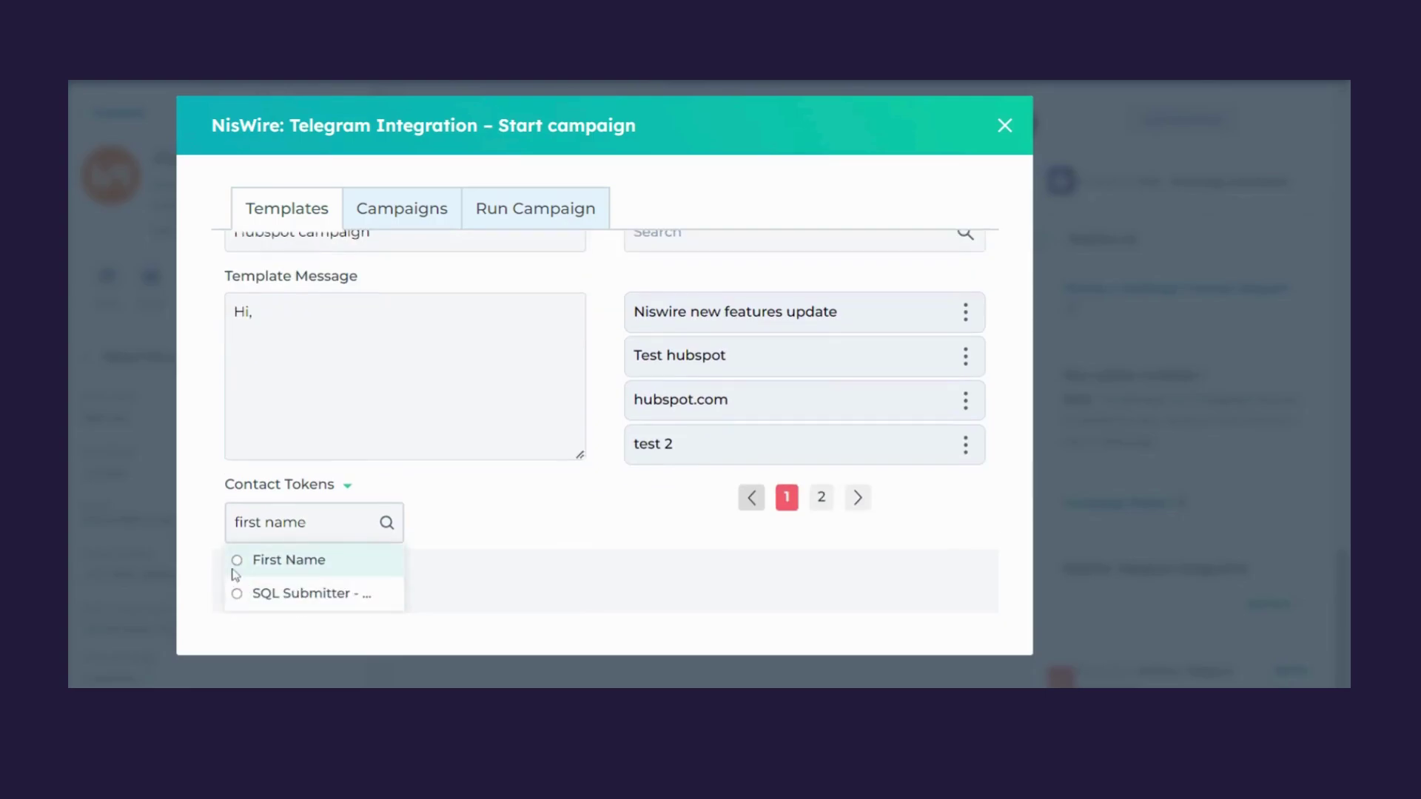
pyautogui.click(239, 570)
pyautogui.scroll(1, 340, 359)
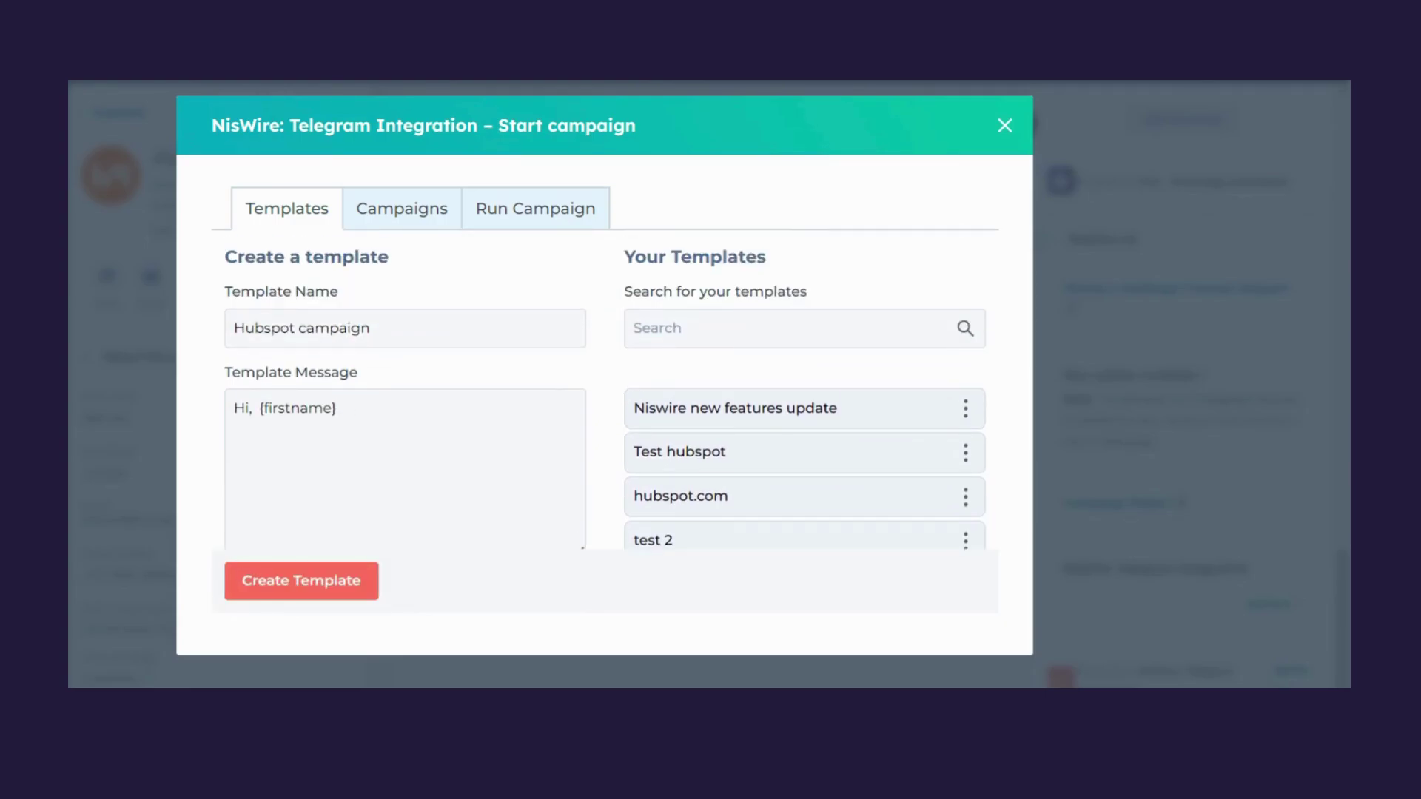
pyautogui.press('Return')
pyautogui.write('This is a test campaign')
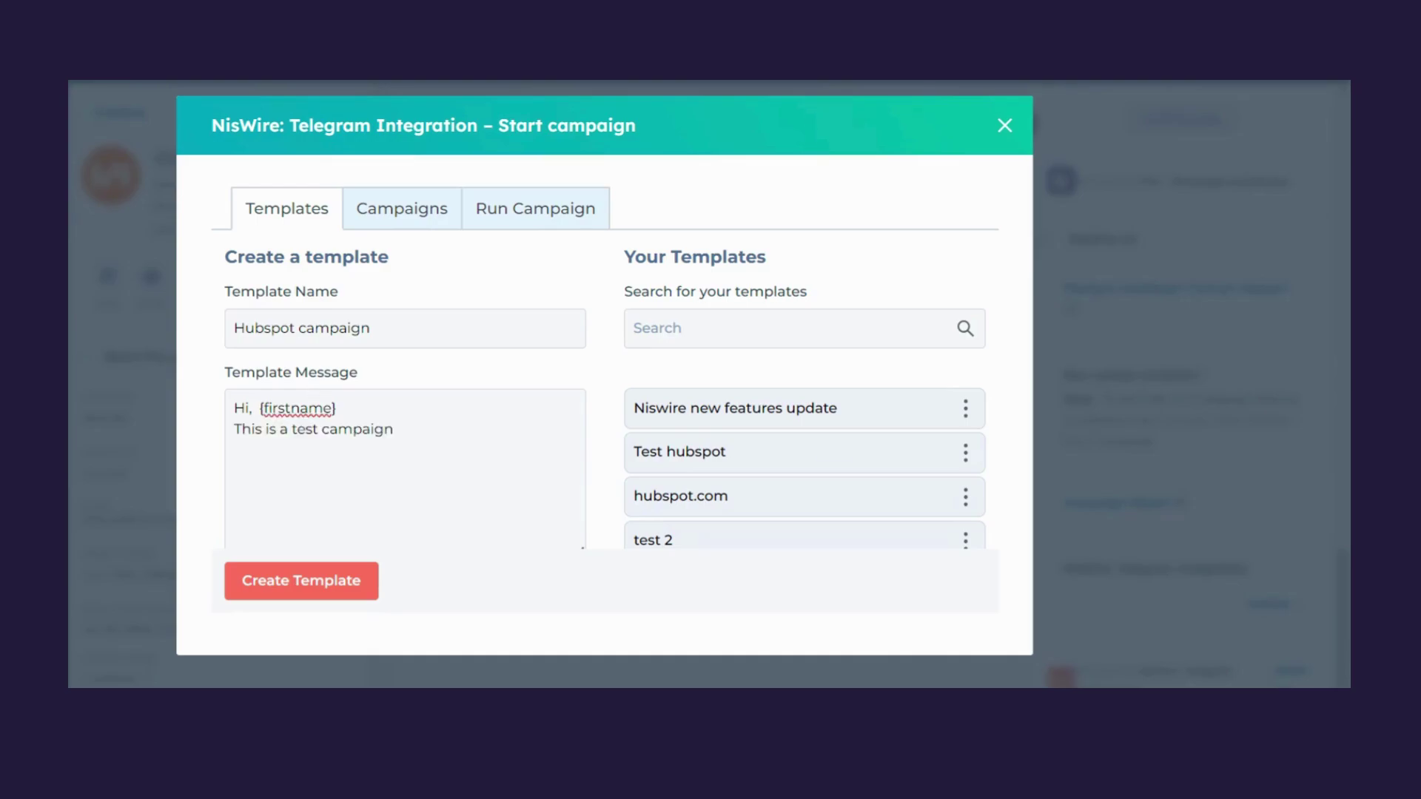
pyautogui.click(316, 597)
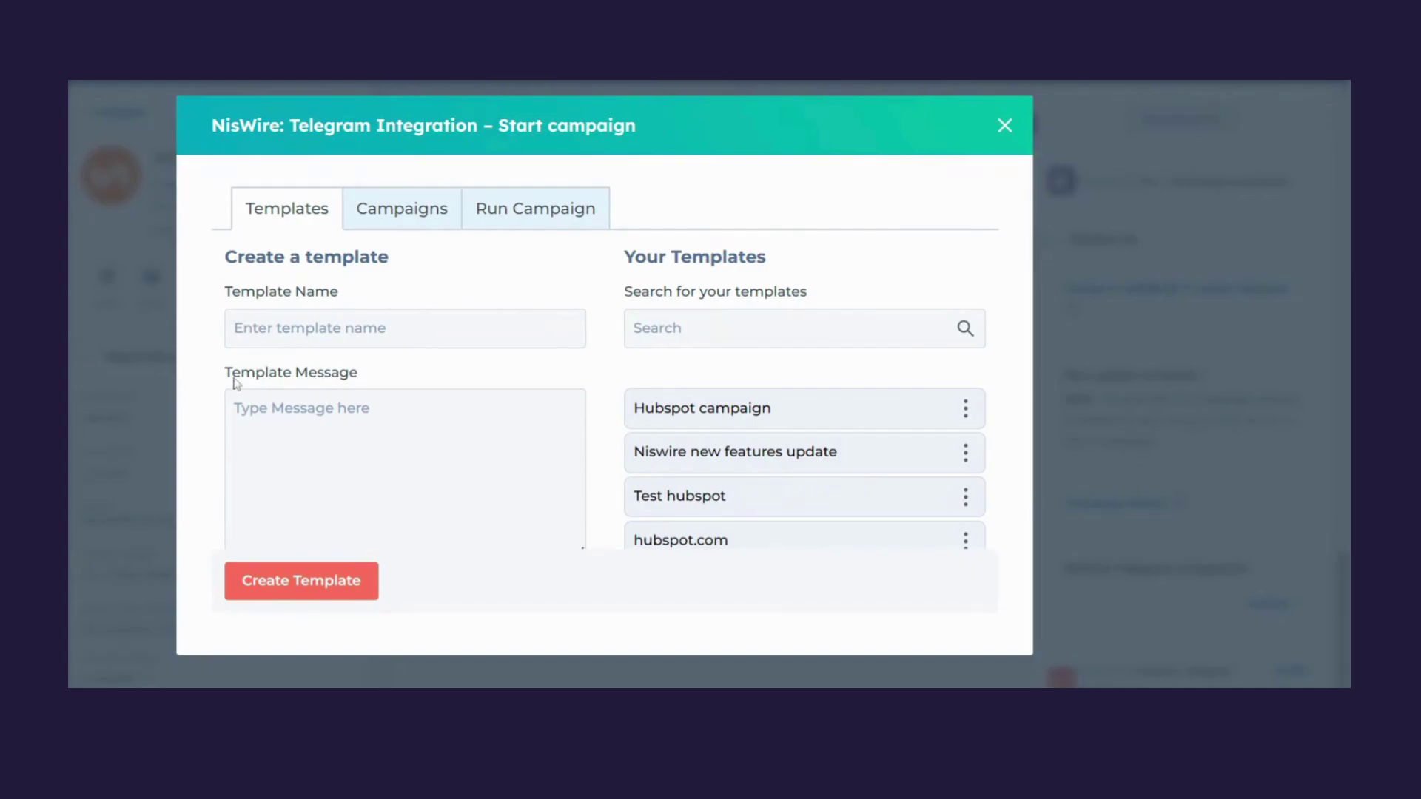
pyautogui.click(500, 223)
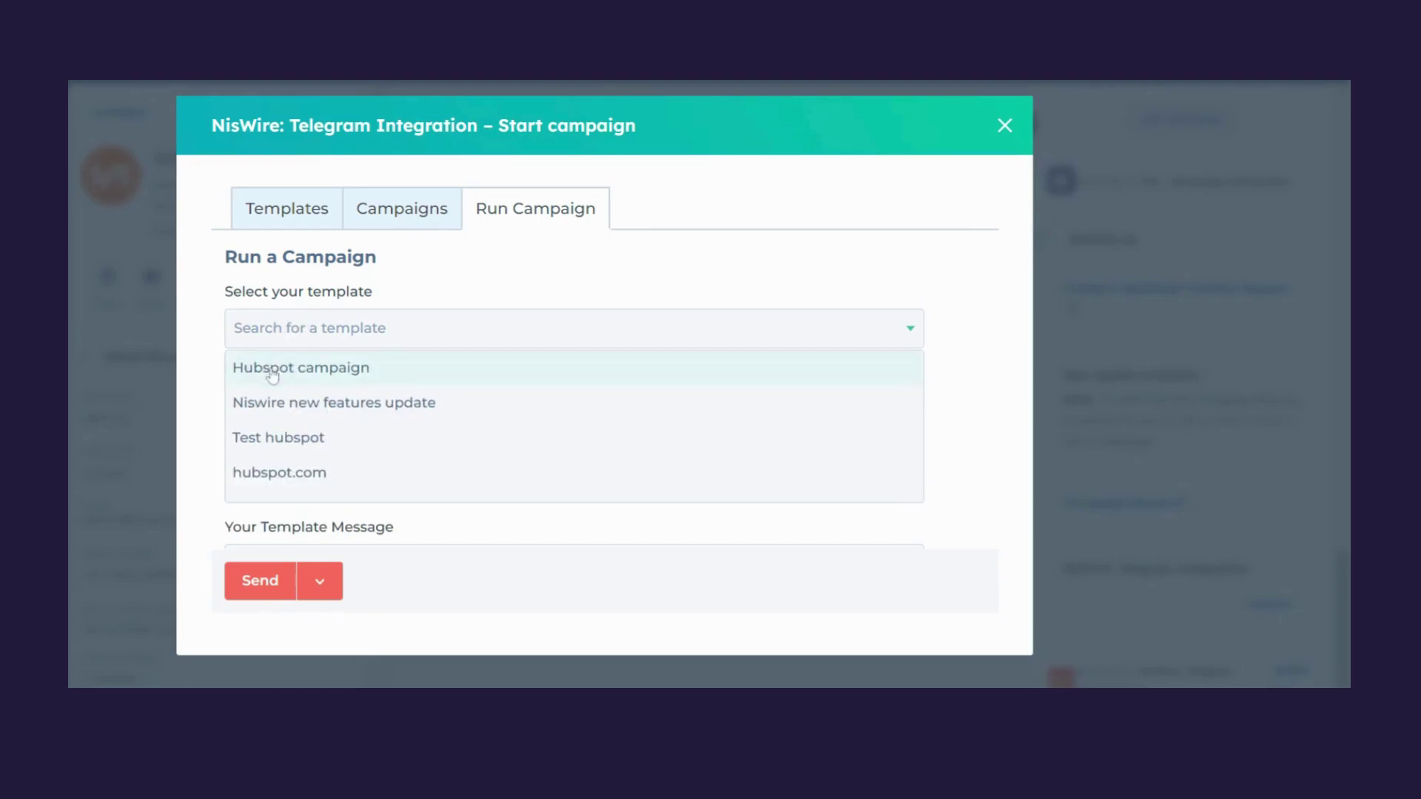
# - Choose the Hubspot campaign template and the [Workflows] 22:06:07 list as campaign recipients
pyautogui.click(259, 373)
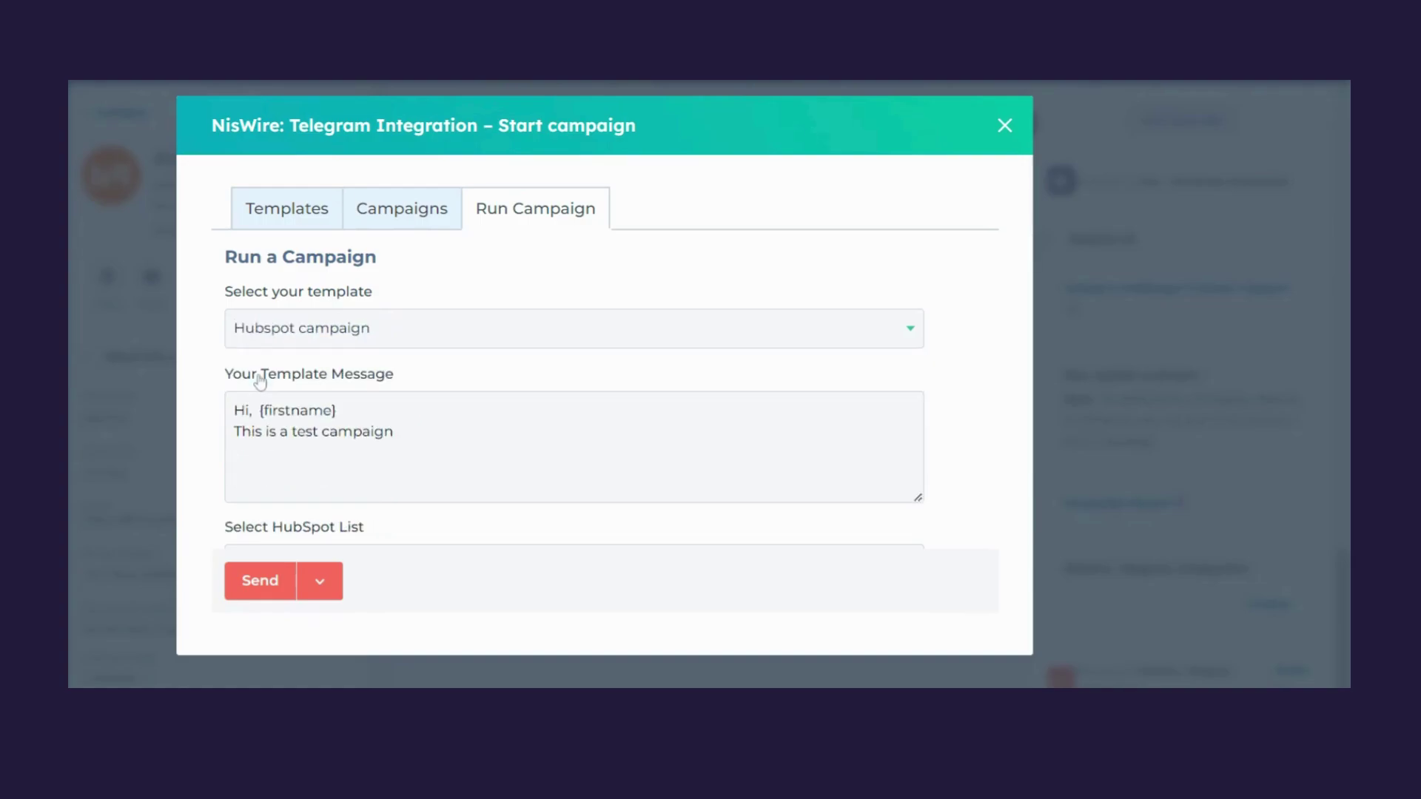
pyautogui.hotkey('ctrl', 'a')
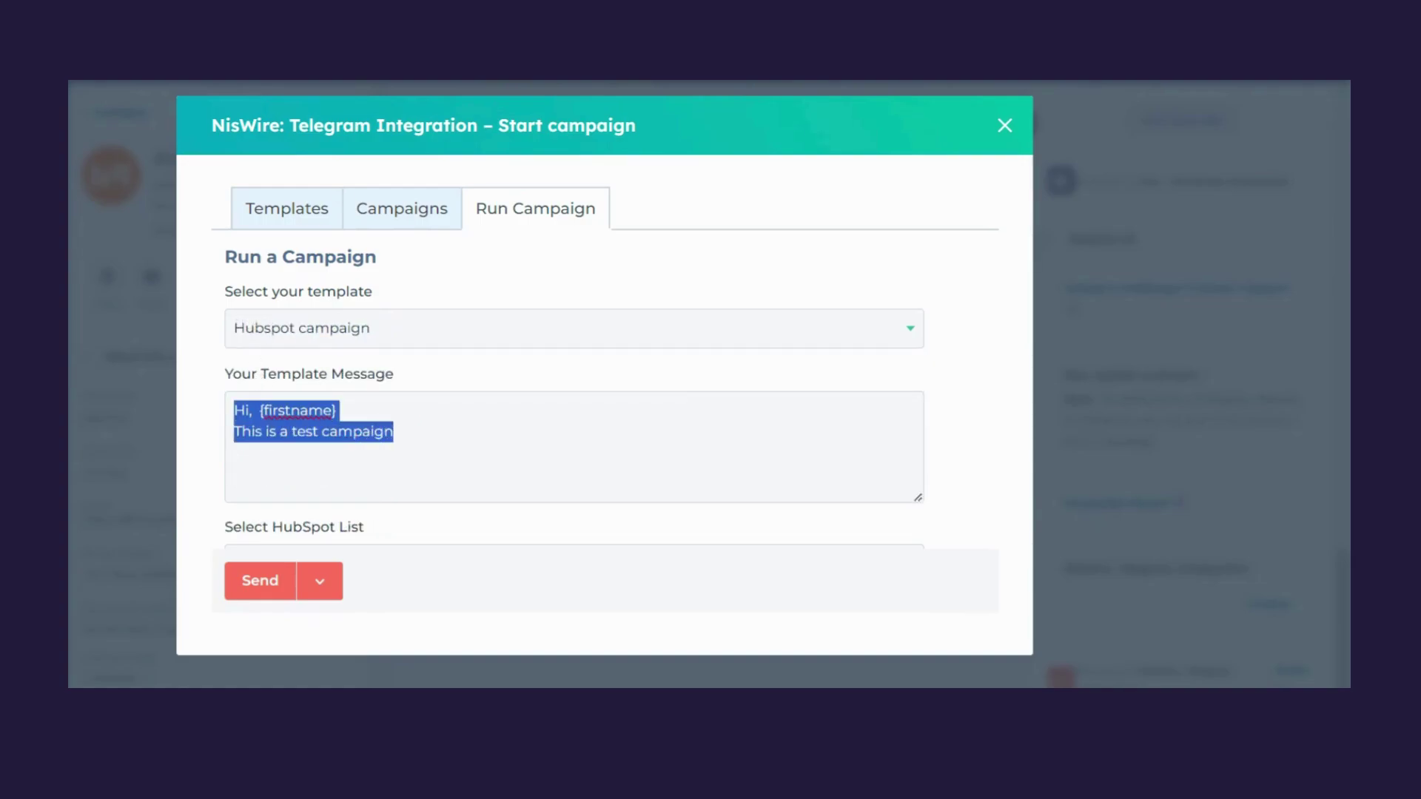
pyautogui.scroll(-2, 365, 428)
pyautogui.click(353, 344)
pyautogui.click(322, 478)
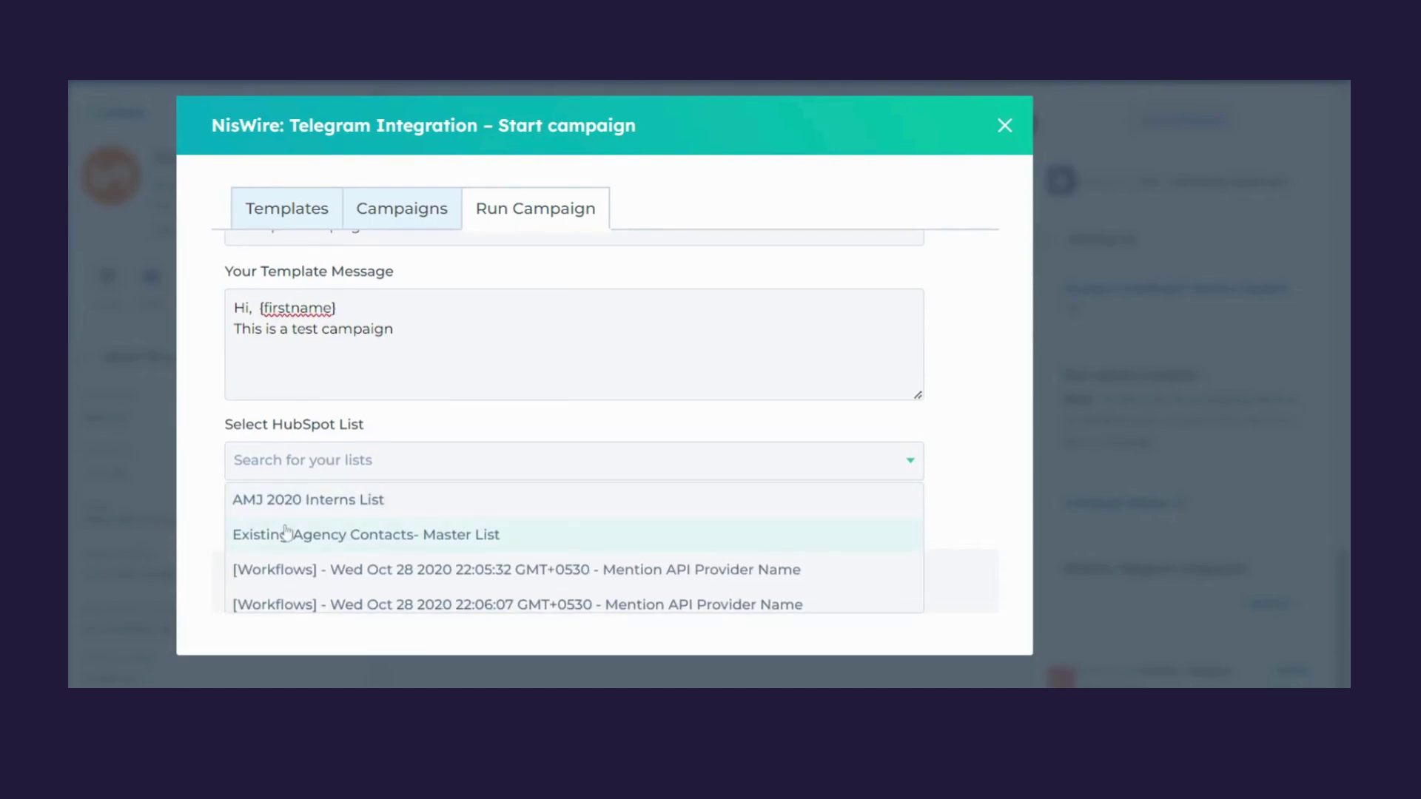
pyautogui.scroll(-3, 286, 533)
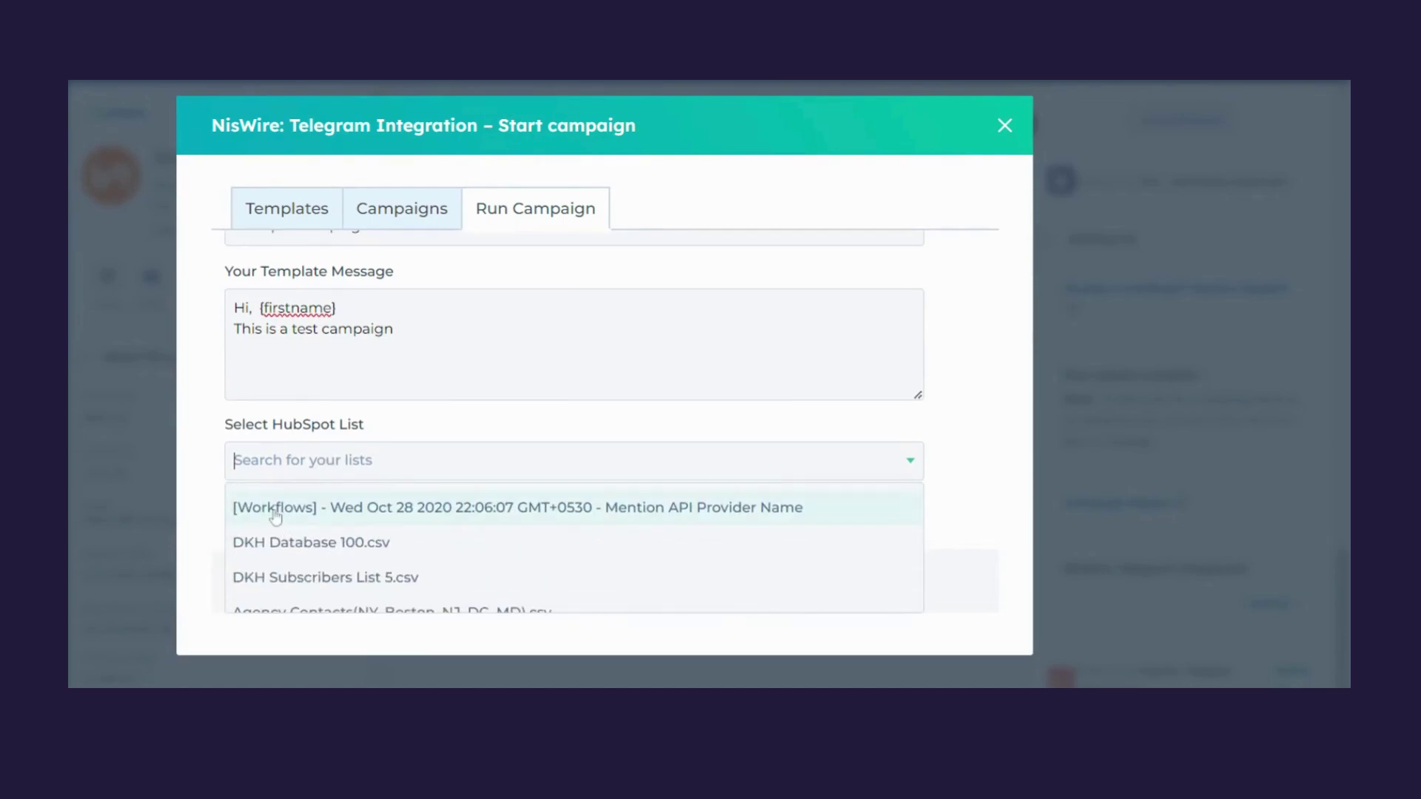
pyautogui.click(313, 521)
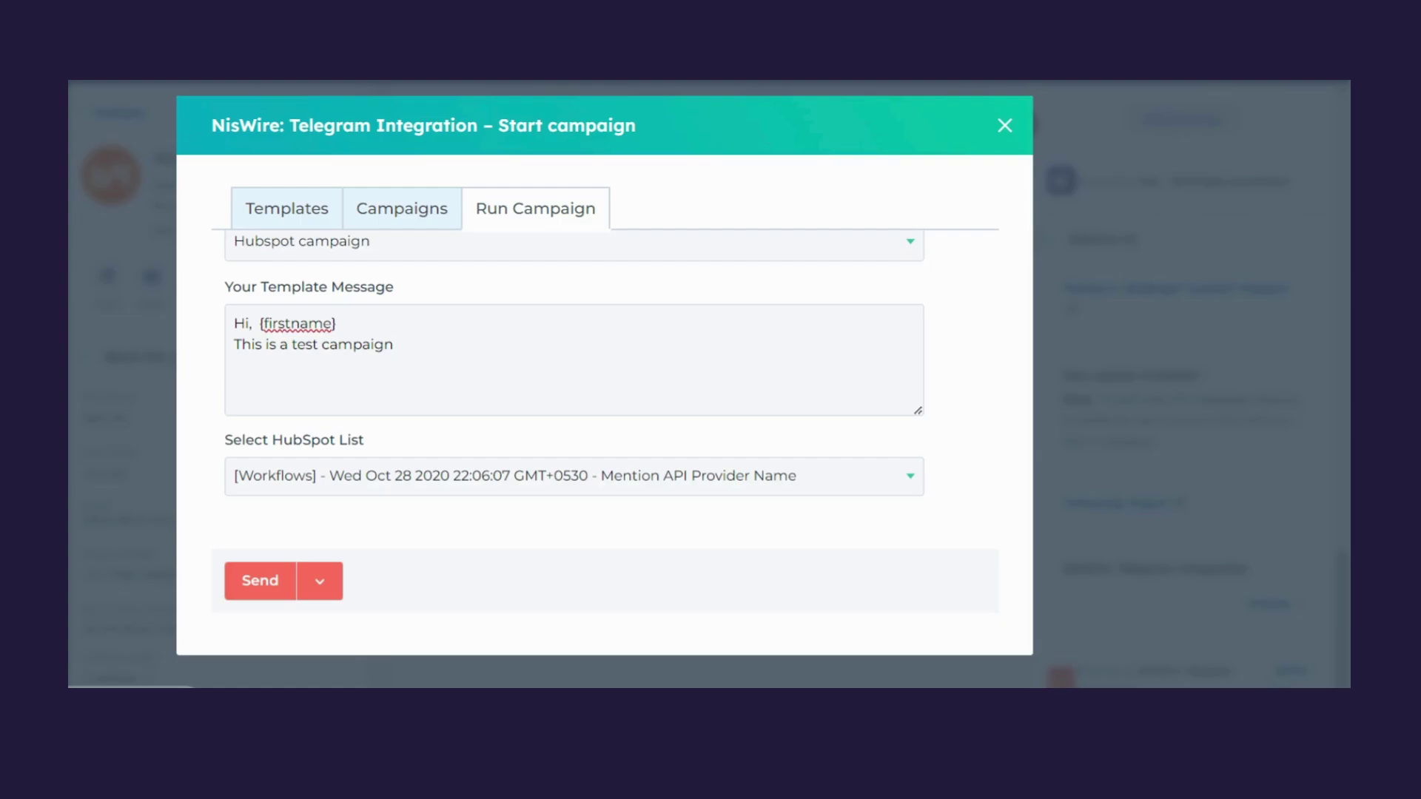
# - Schedule the message for a custom date and time, then view the campaigns list
pyautogui.click(320, 581)
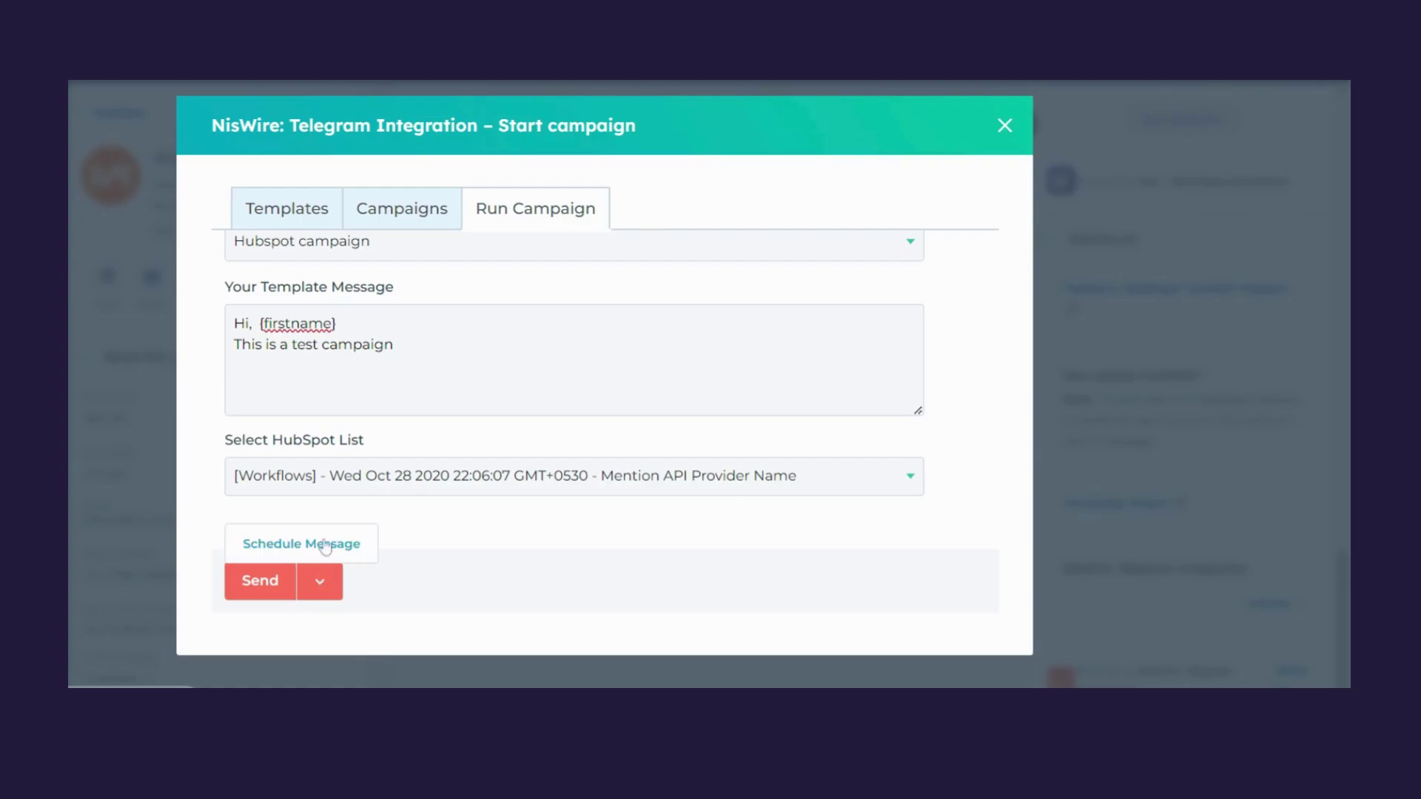
pyautogui.click(325, 548)
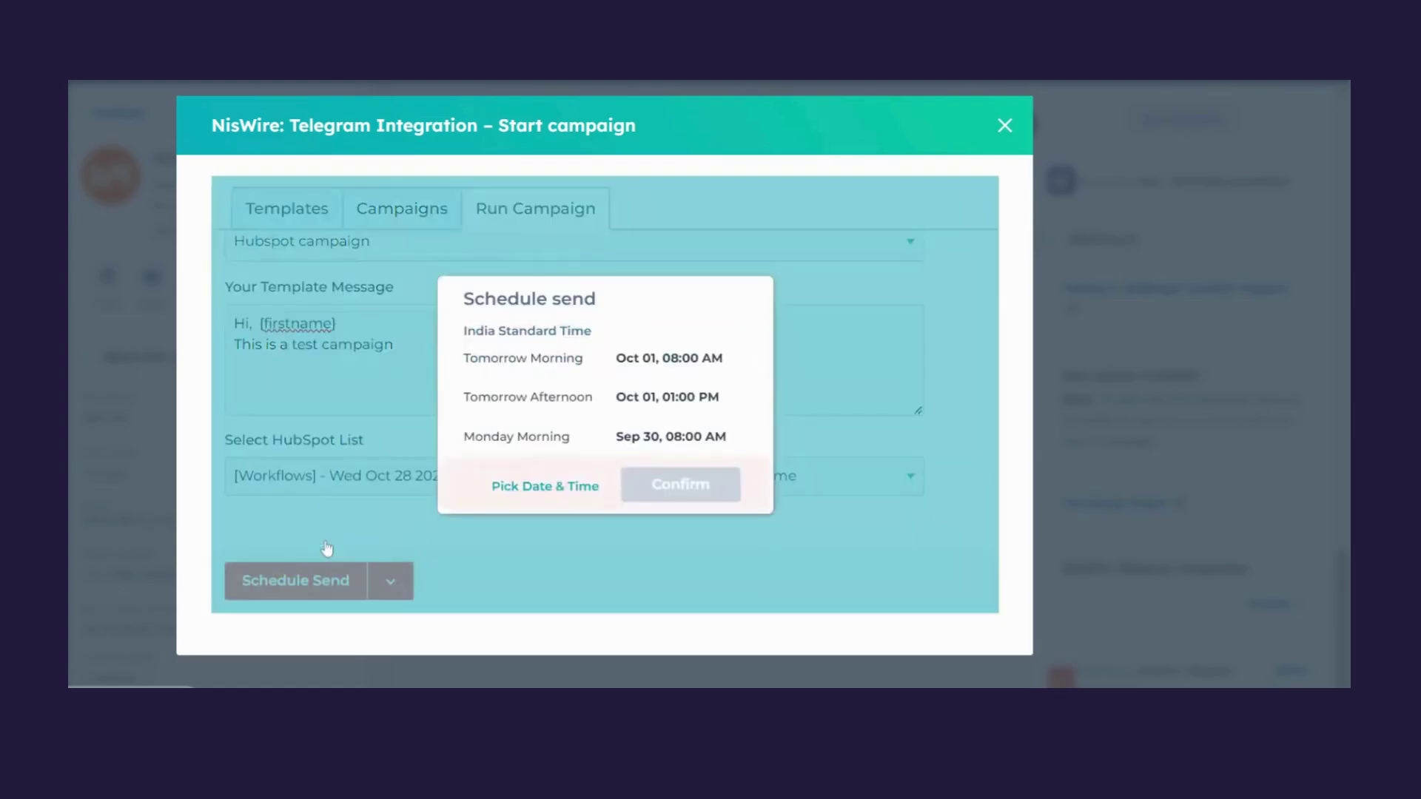
pyautogui.click(534, 490)
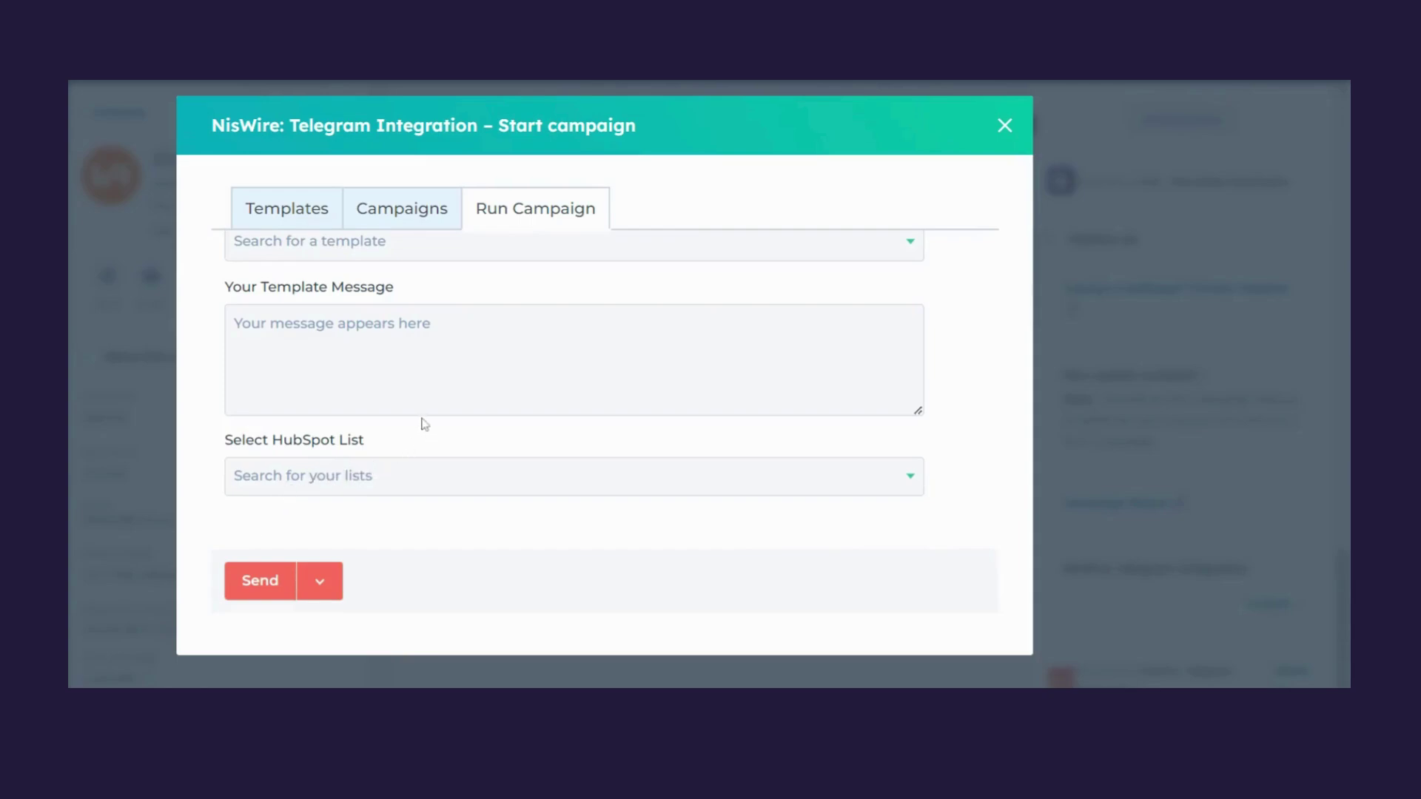
pyautogui.click(427, 224)
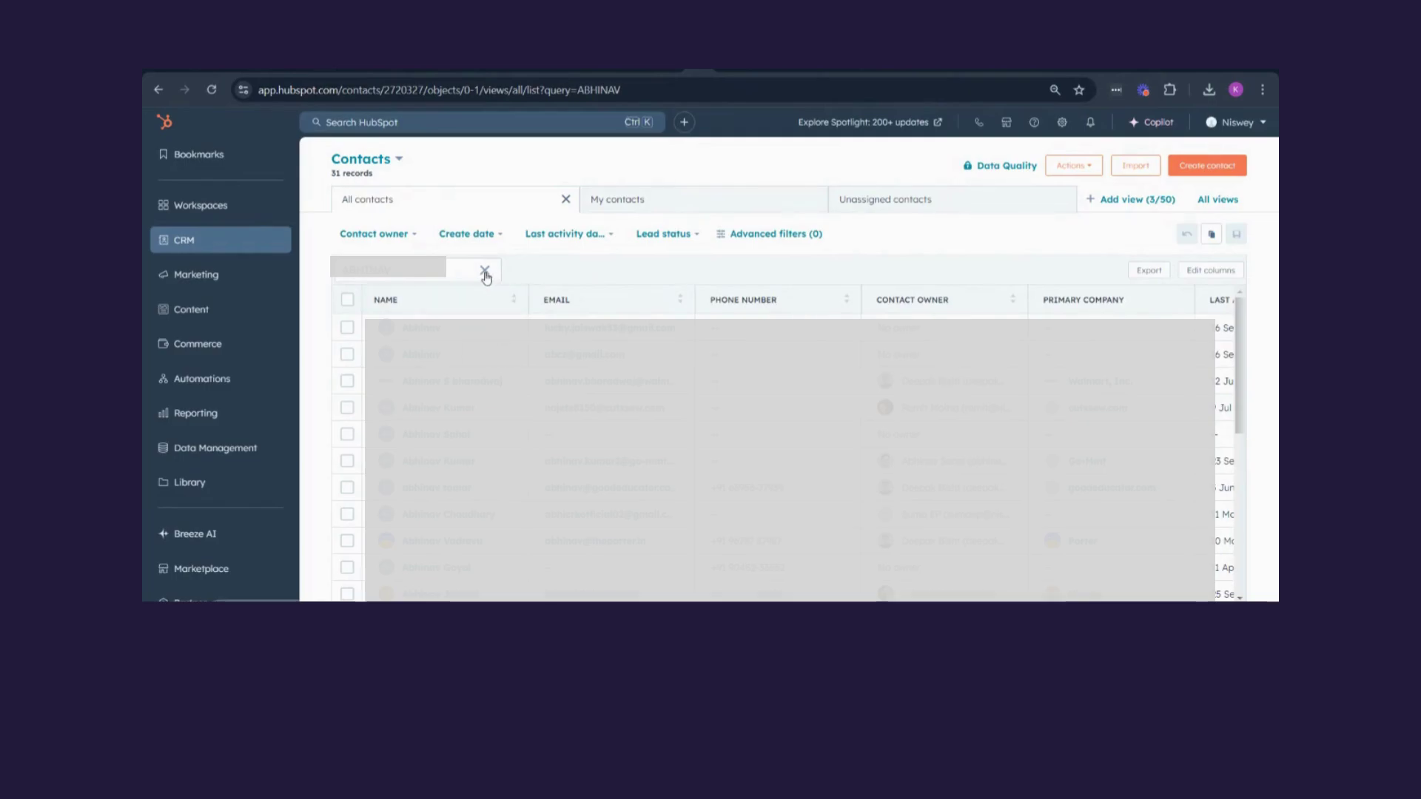
# - Clear the contact search, open a contact record, and launch a campaign from its NisWire Actions
pyautogui.click(485, 273)
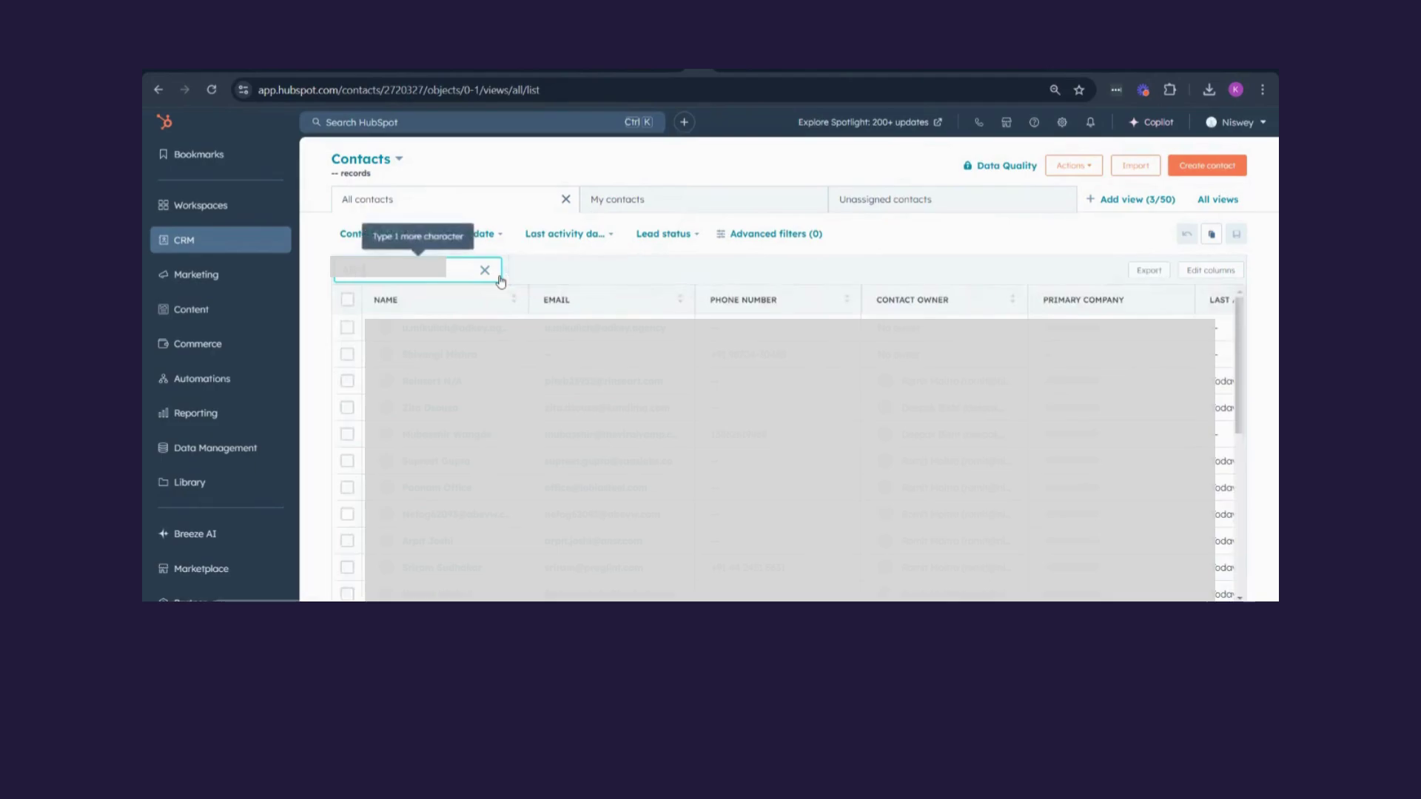
pyautogui.click(444, 328)
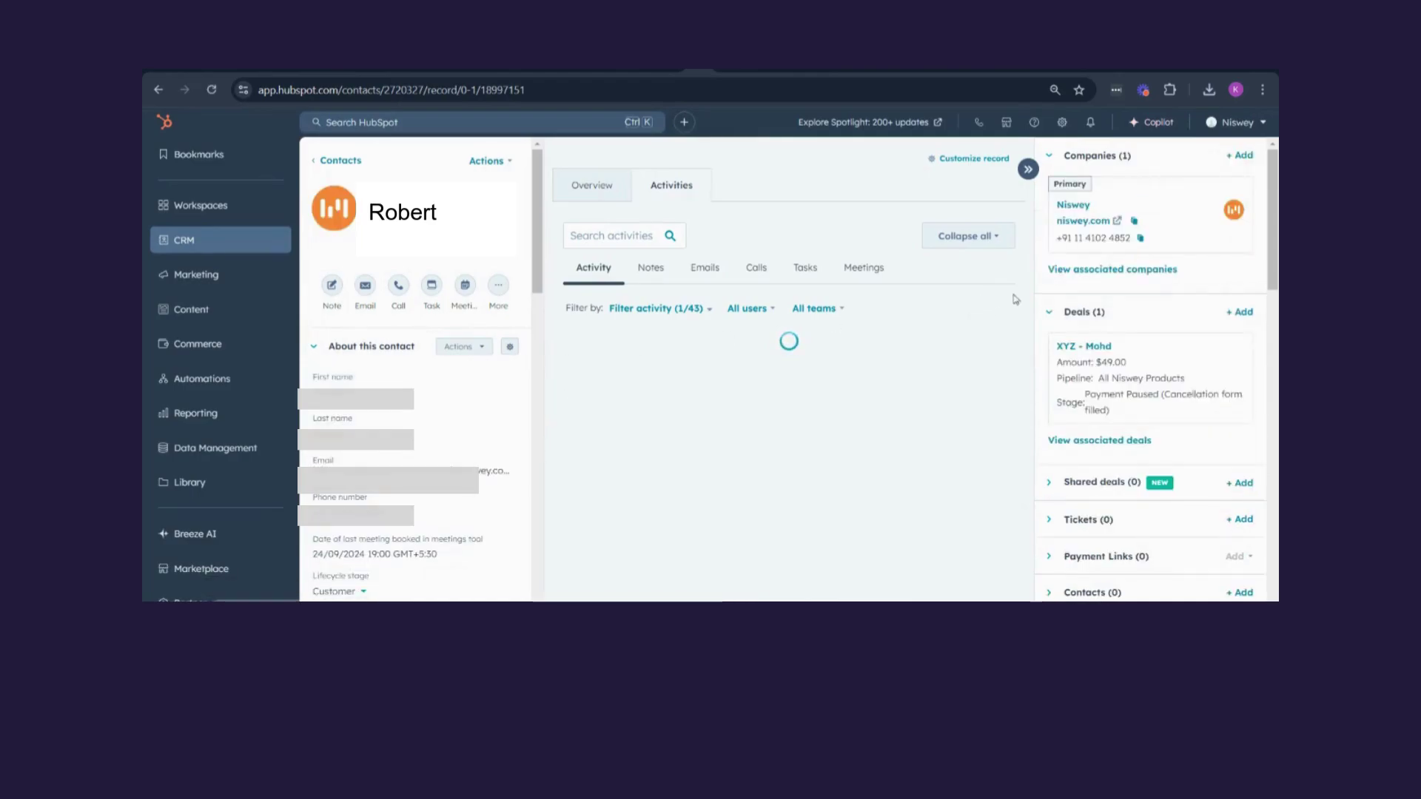
pyautogui.scroll(-10, 1147, 296)
pyautogui.scroll(-8, 1144, 299)
pyautogui.click(1215, 537)
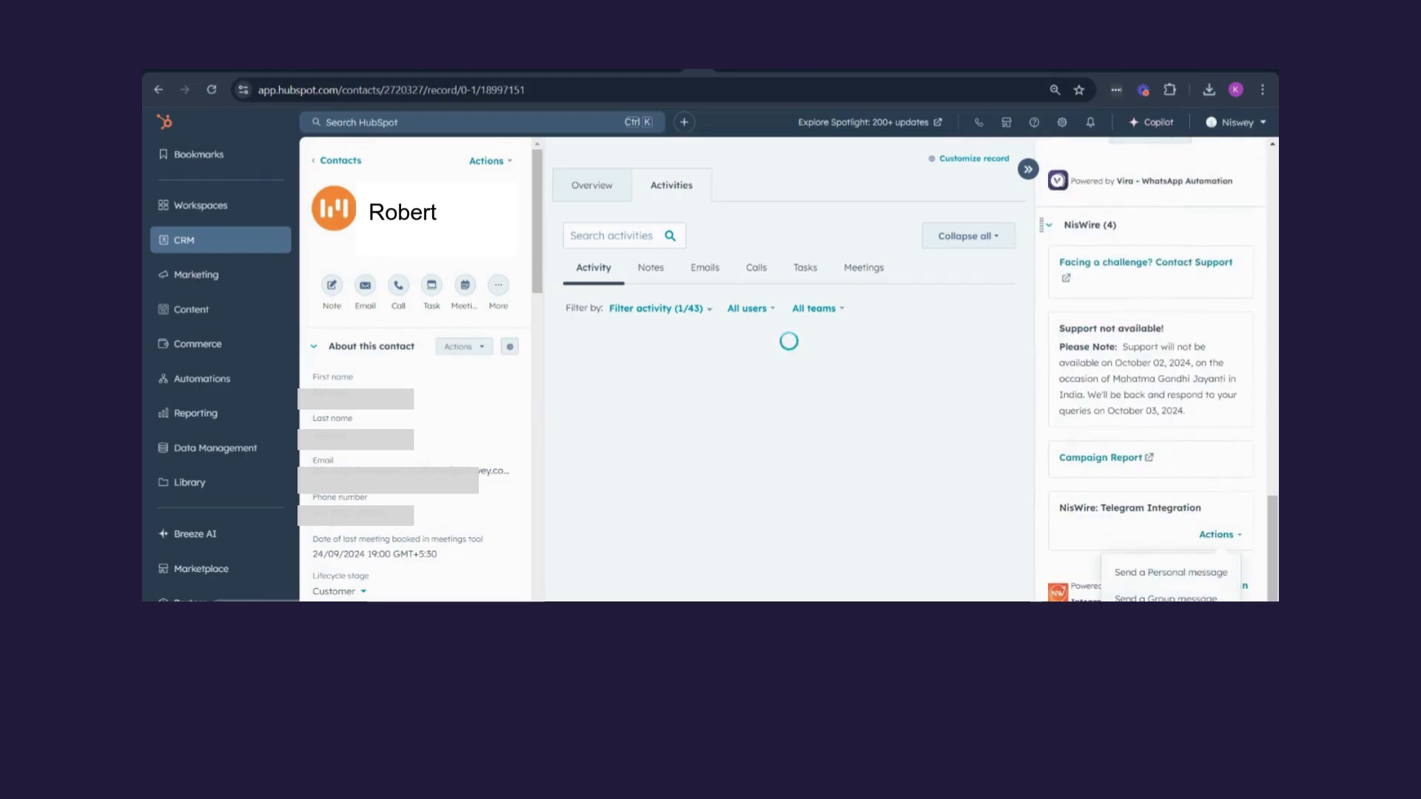
pyautogui.click(1187, 572)
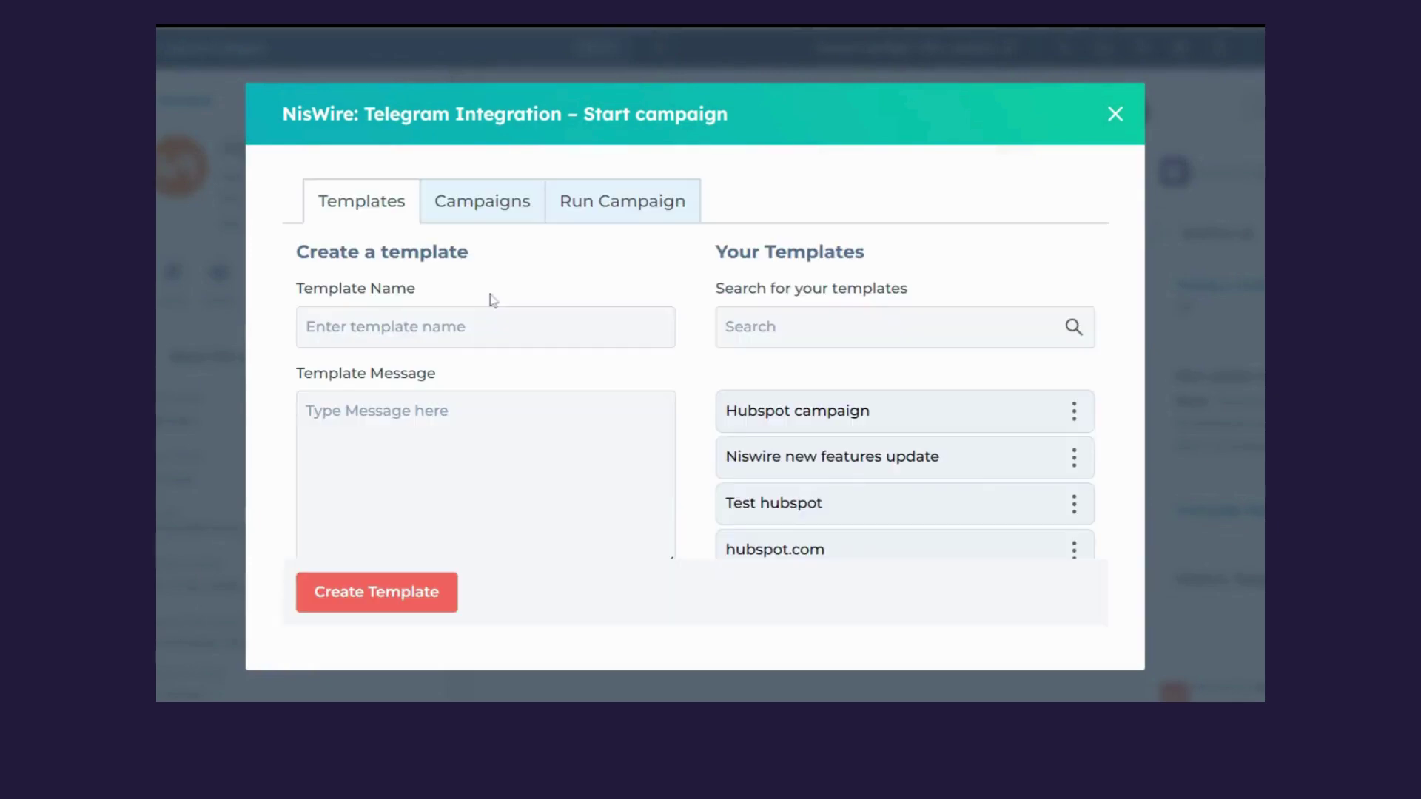
# - Check the Test campaign's details in Campaigns (1 processed, 0 sent, 1 failed), then return to the list
pyautogui.click(479, 220)
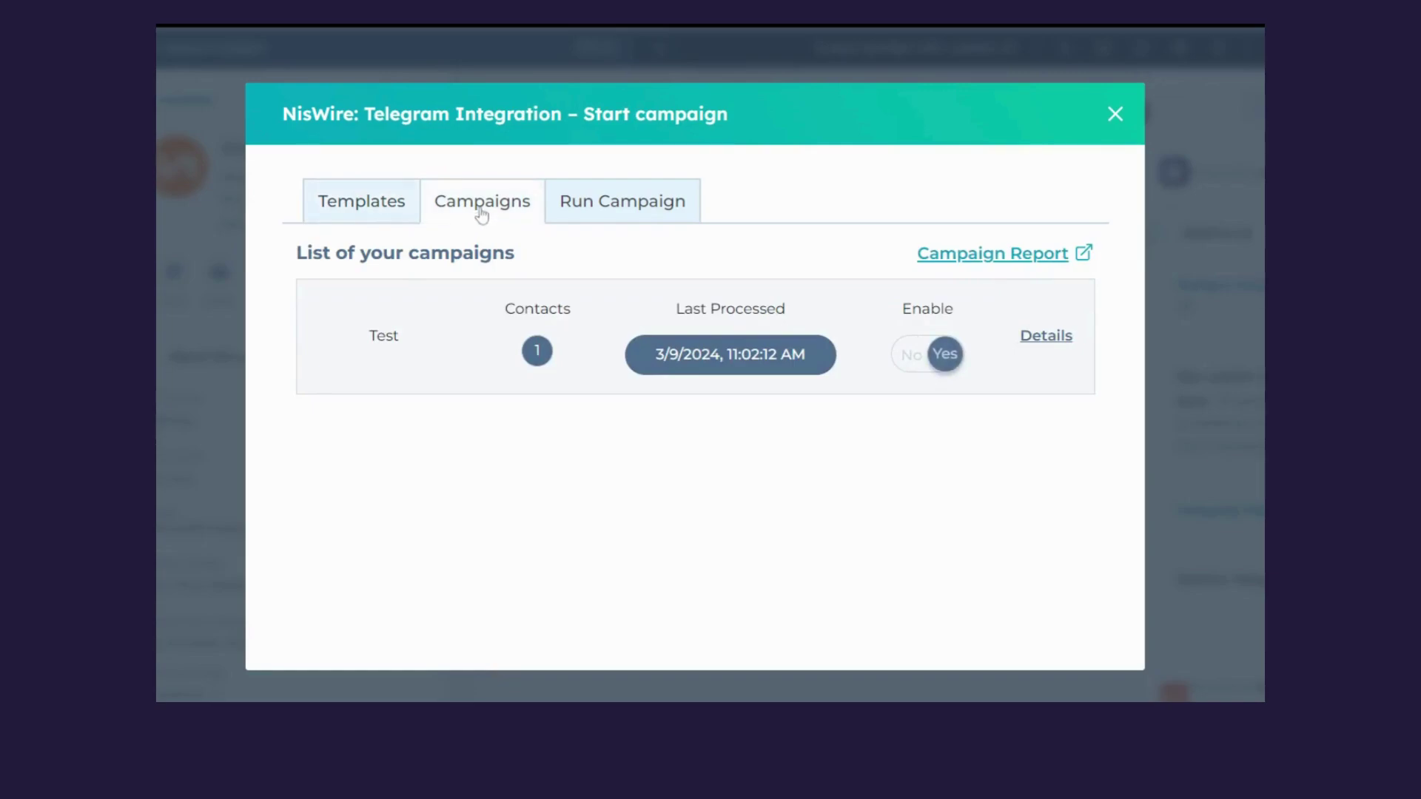
pyautogui.click(1047, 344)
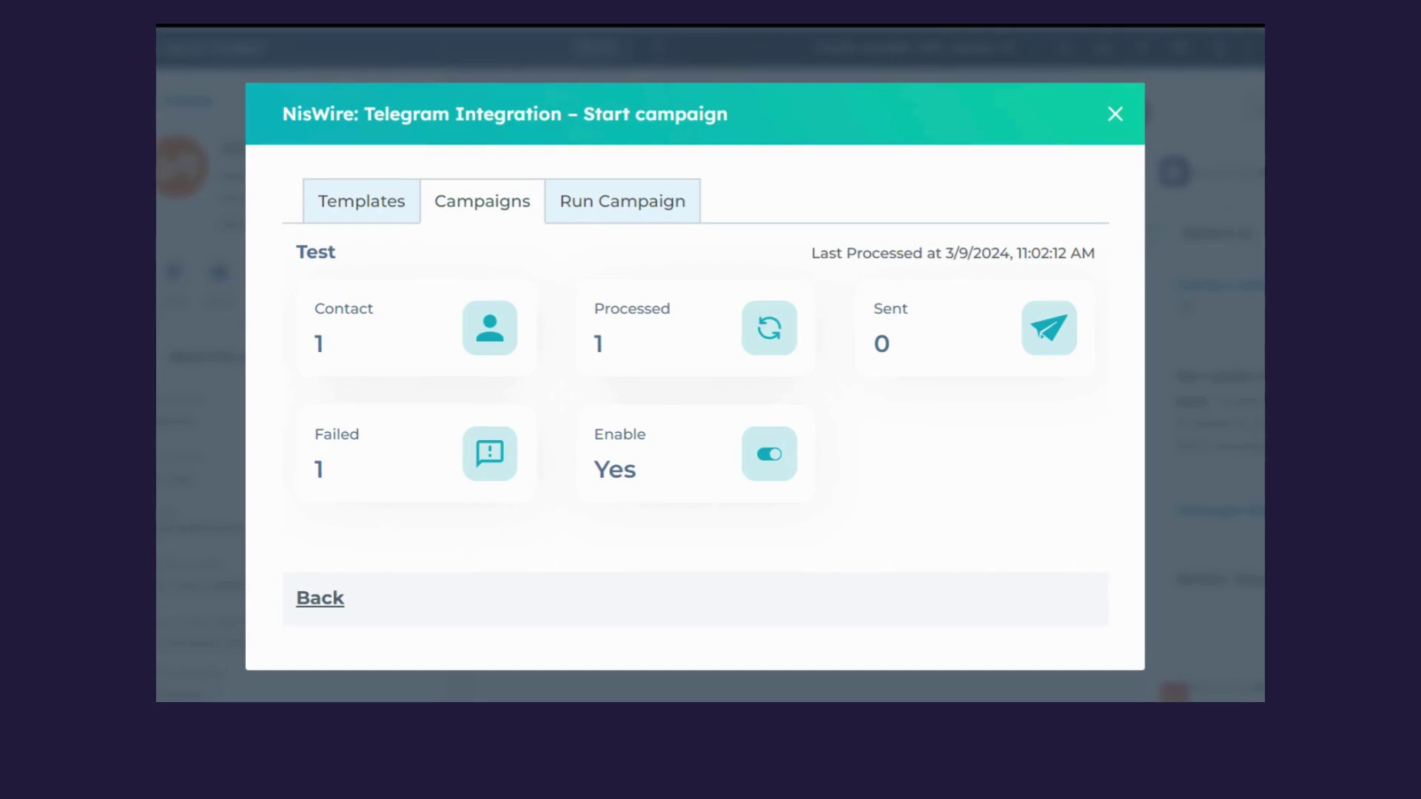
pyautogui.click(319, 598)
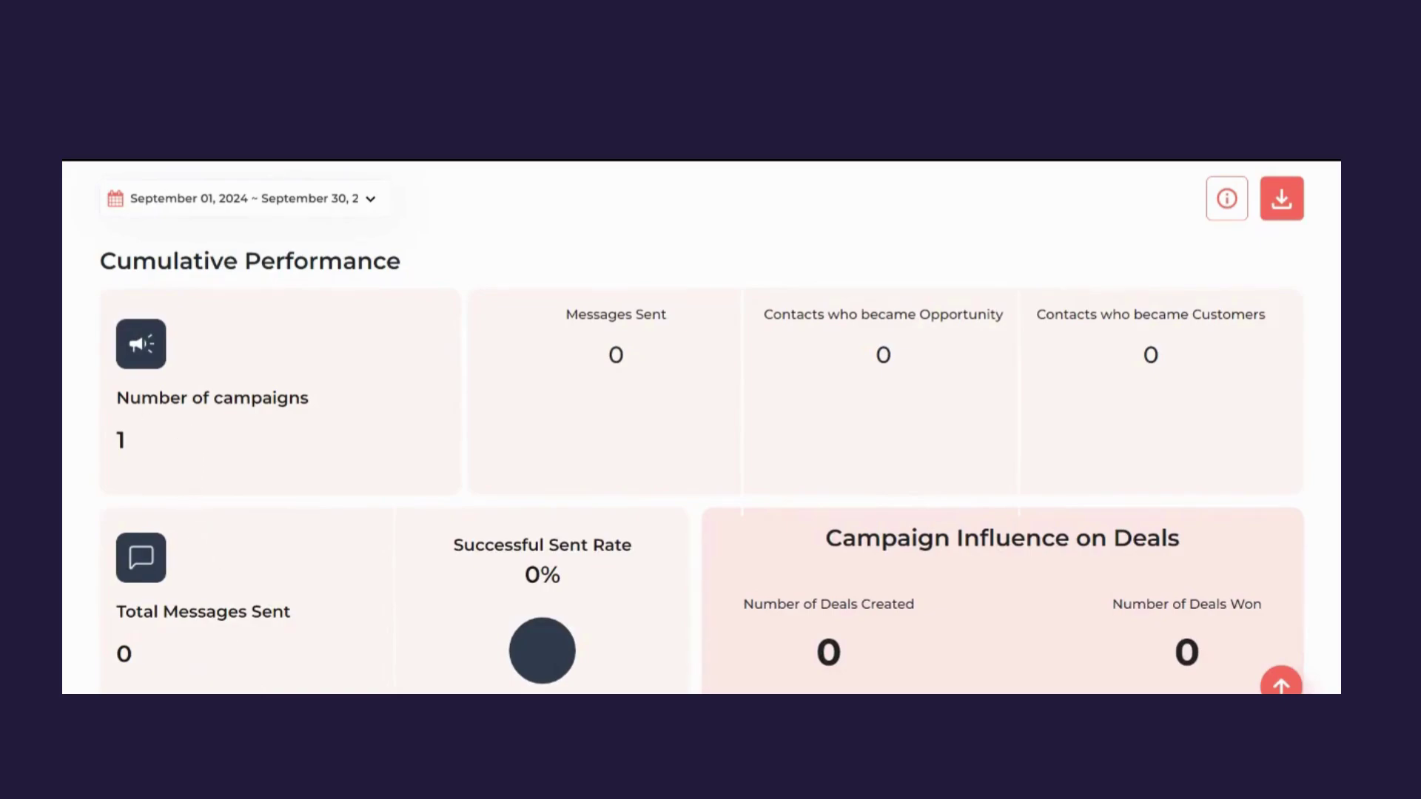
pyautogui.click(371, 201)
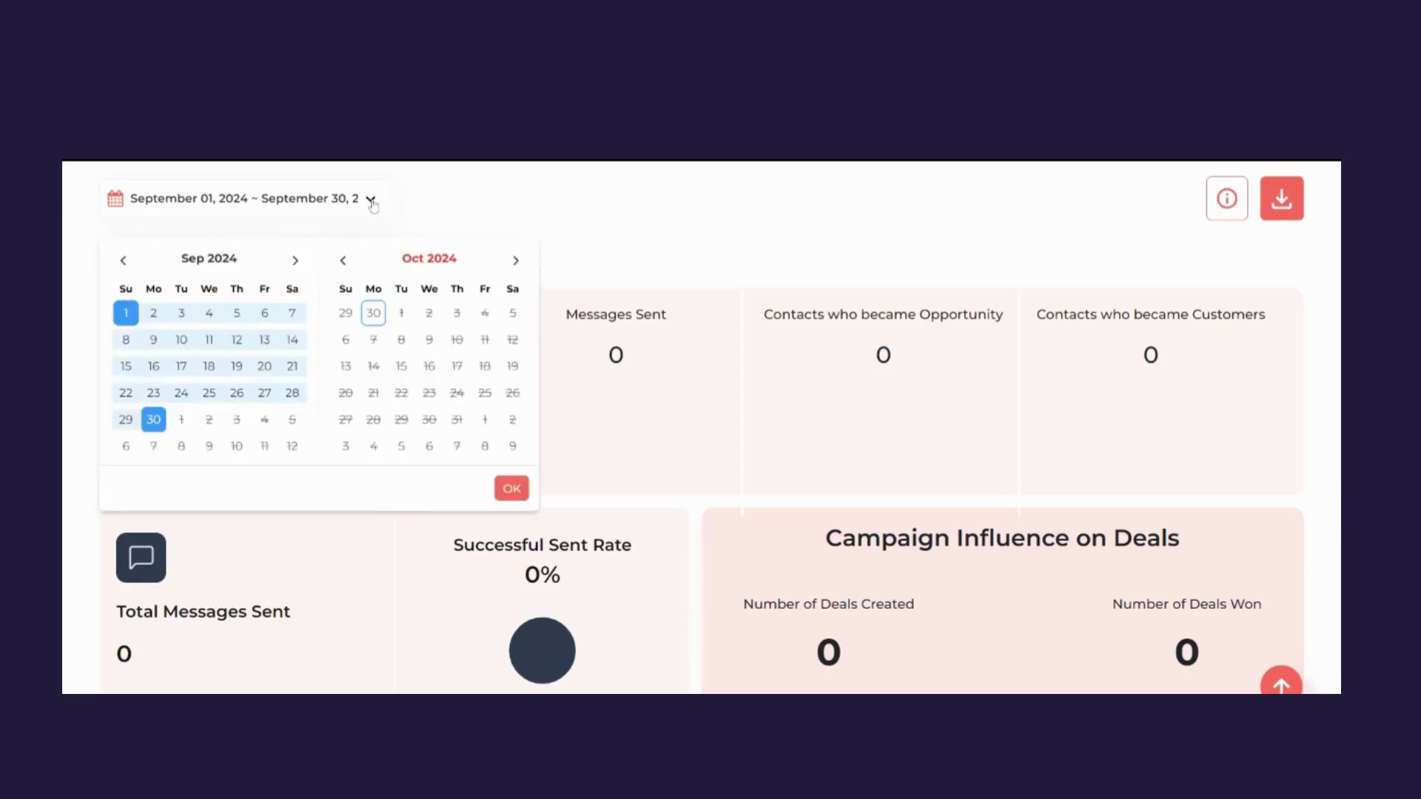
pyautogui.click(712, 394)
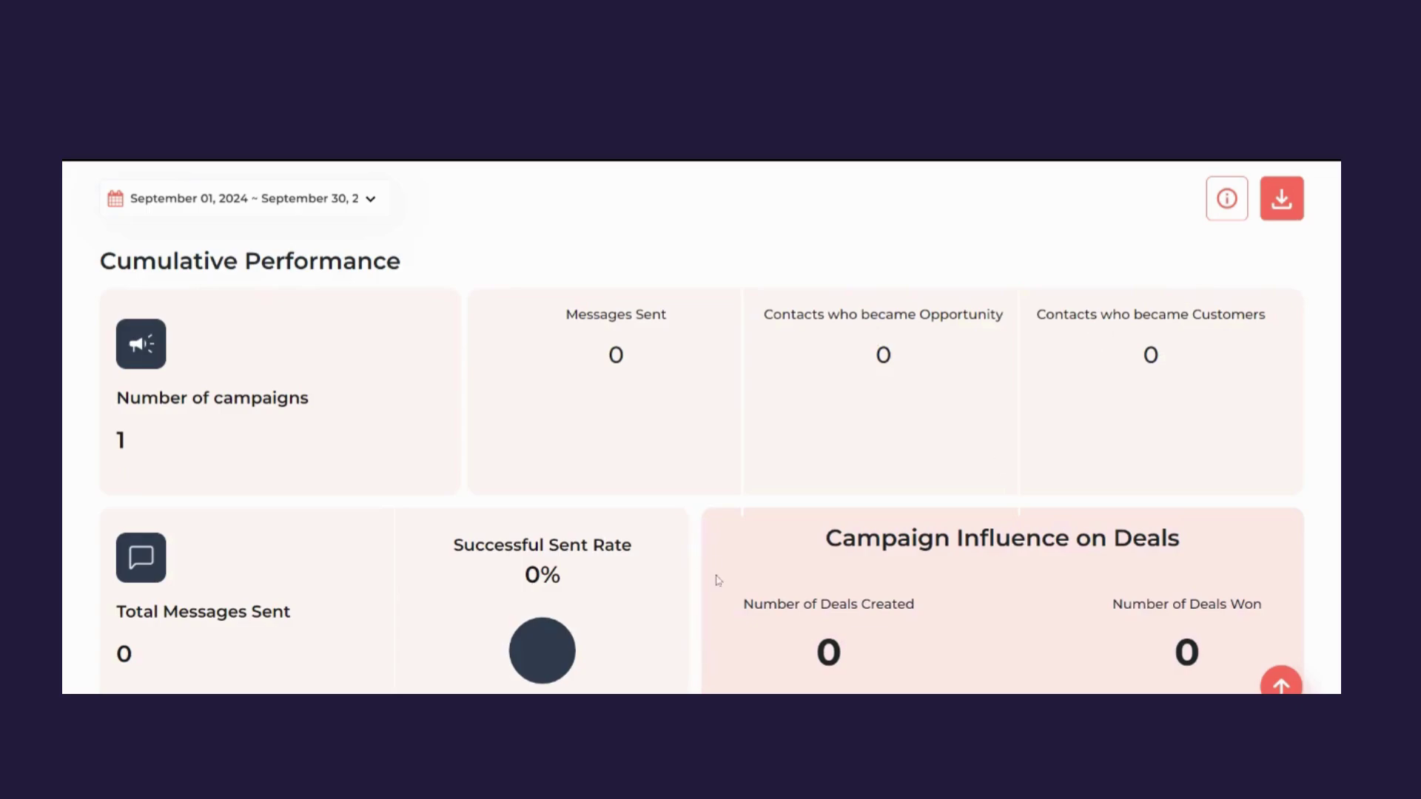
pyautogui.scroll(-1, 166, 577)
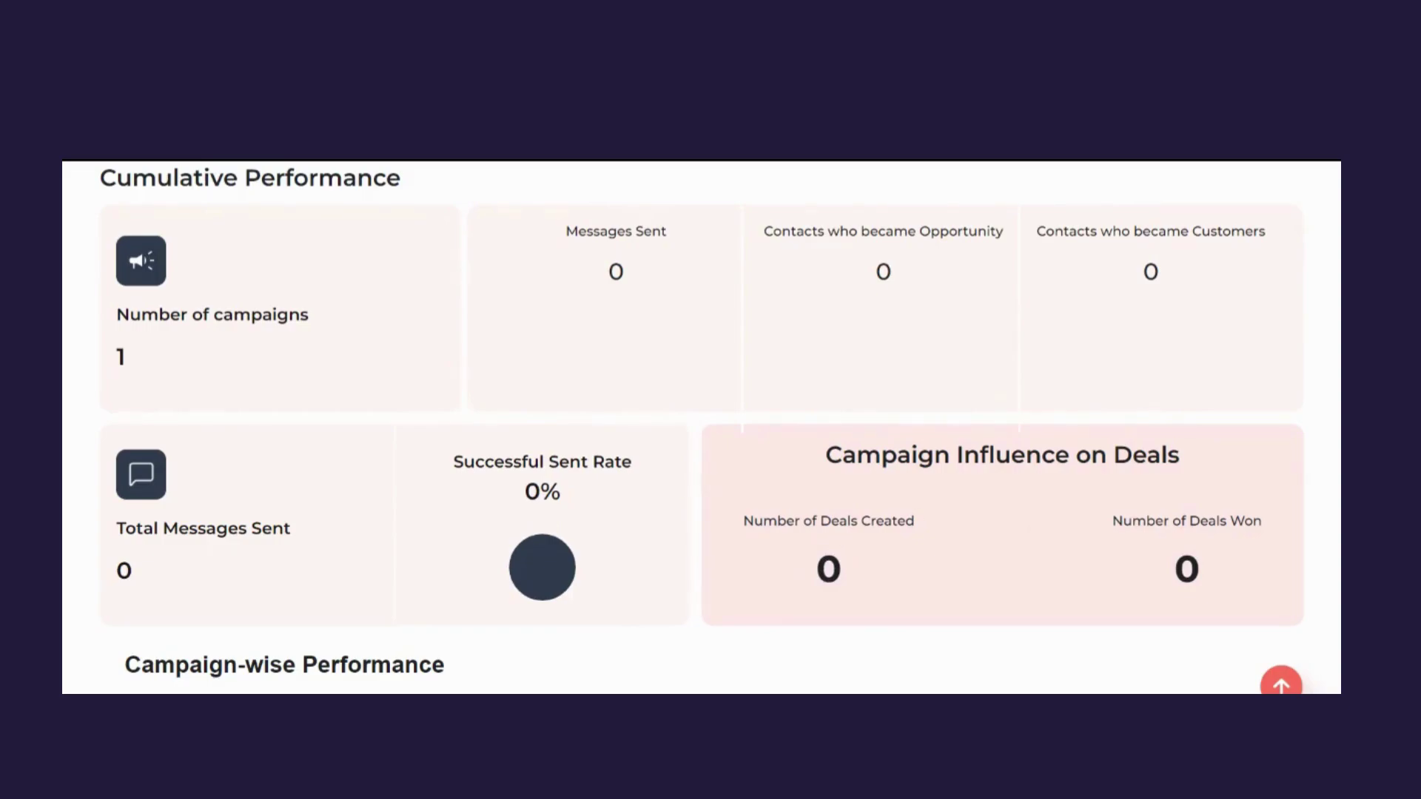
pyautogui.scroll(-3, 1110, 530)
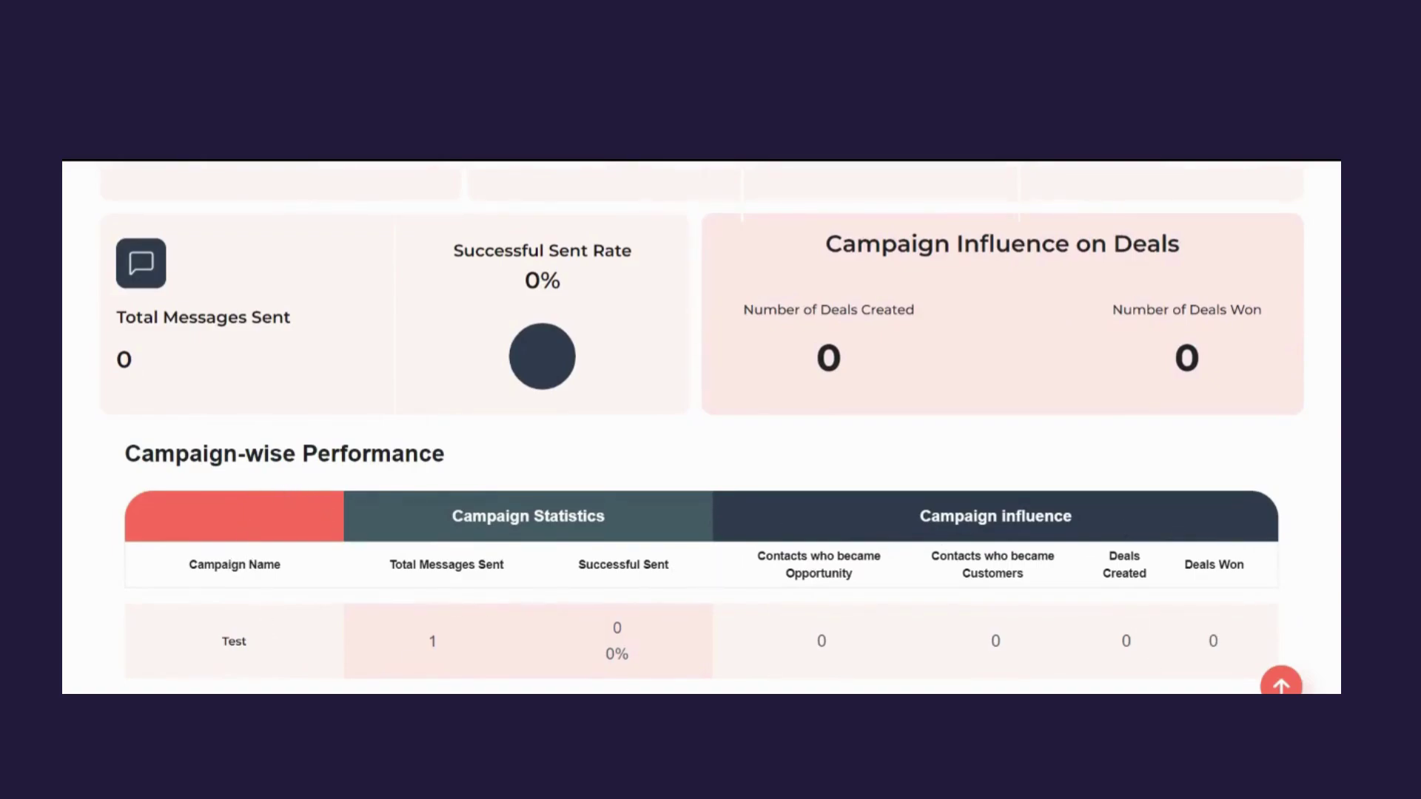
pyautogui.scroll(4, 539, 453)
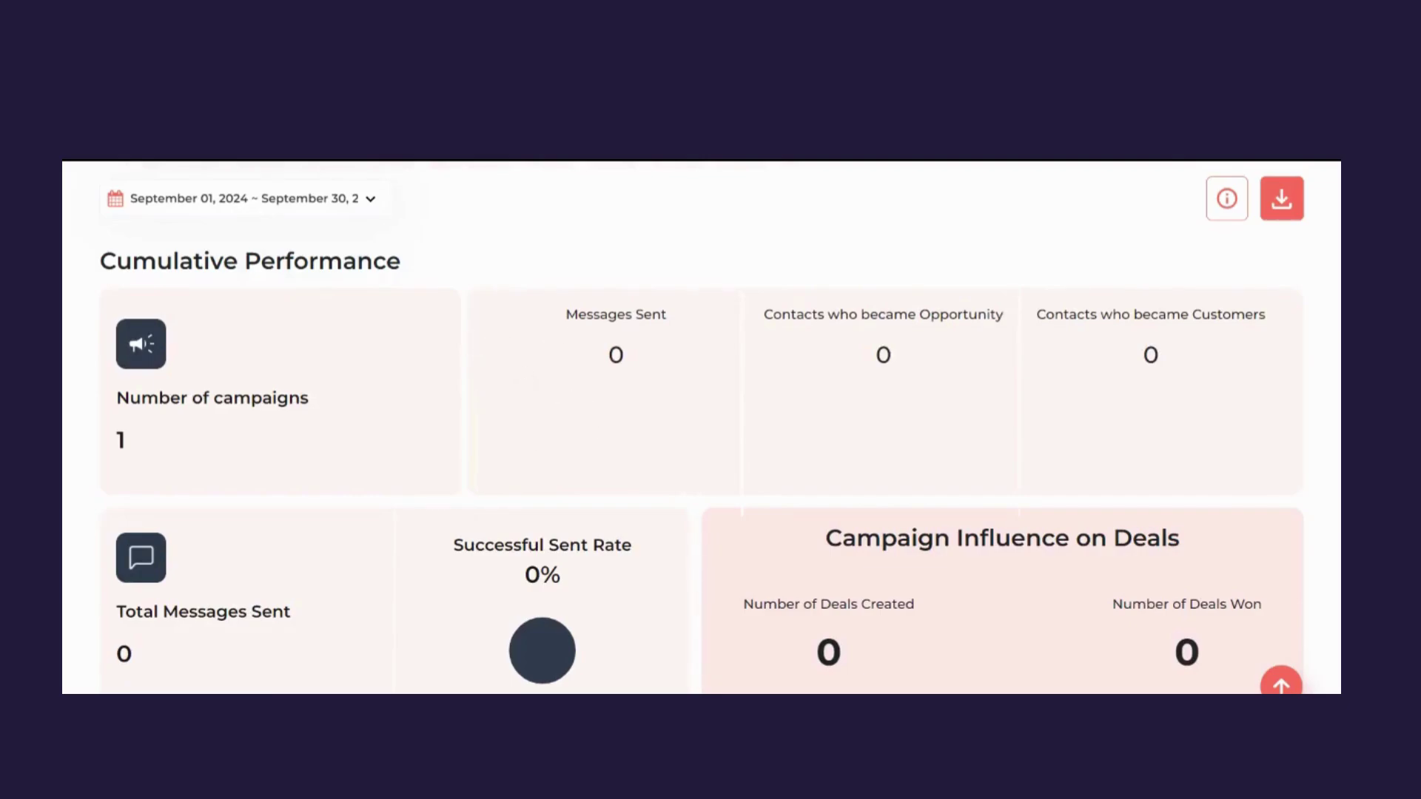
pyautogui.click(1228, 201)
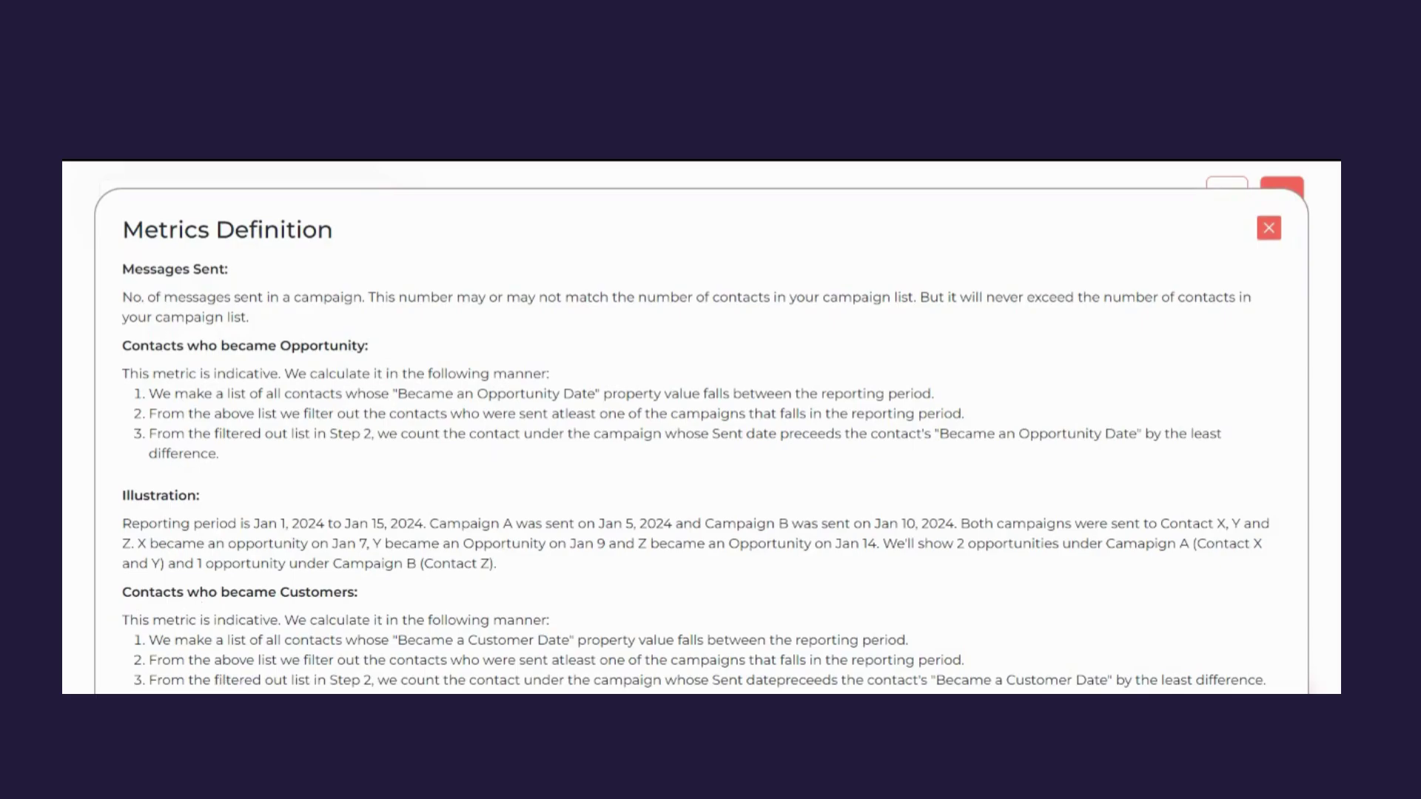
pyautogui.press('Escape')
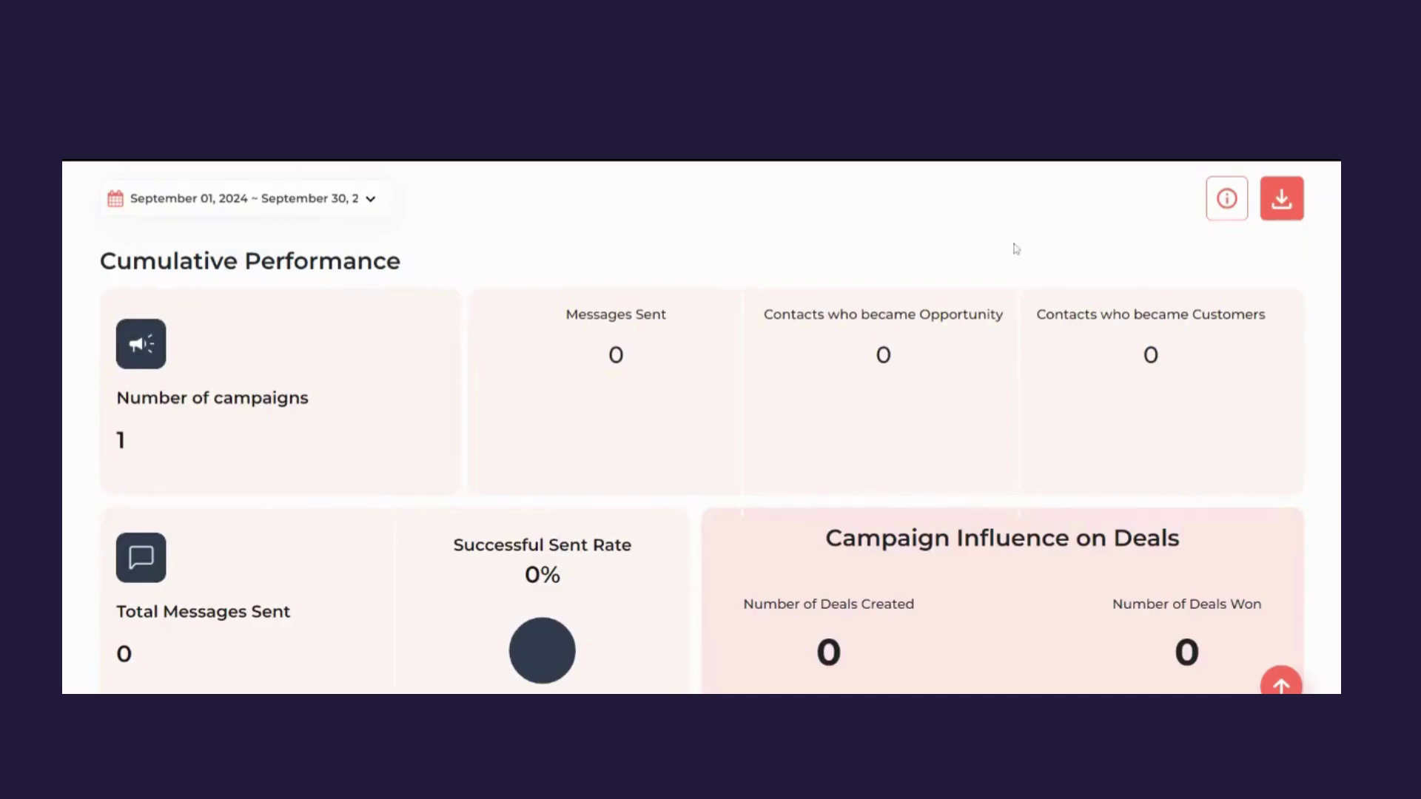